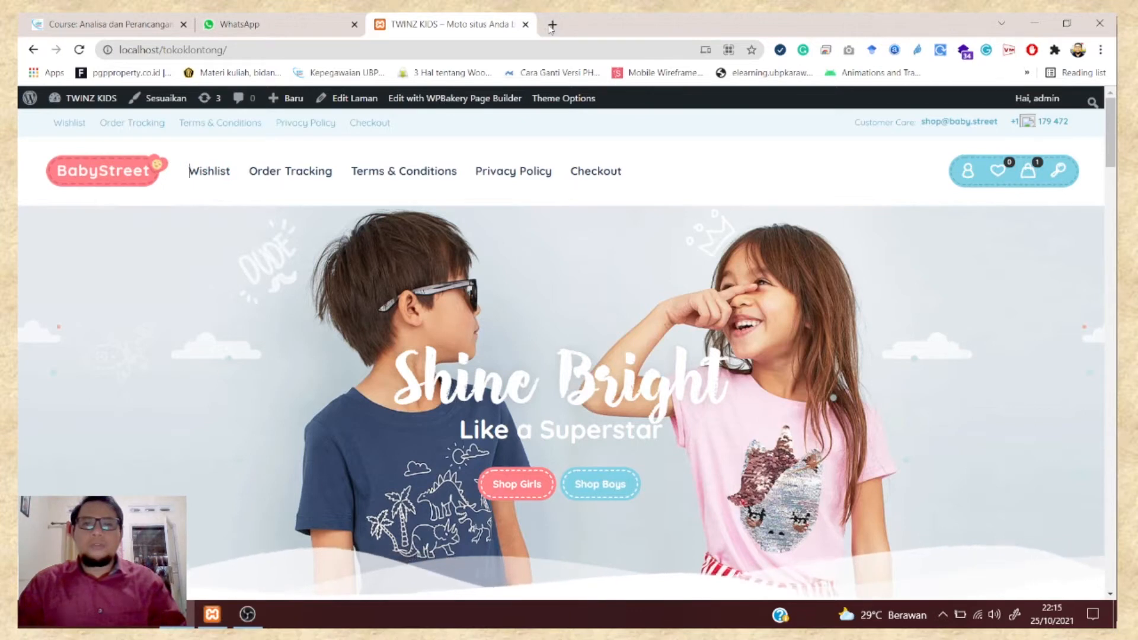
- Open a new blank browser tab beside the BabyStreet storefront
click(552, 25)
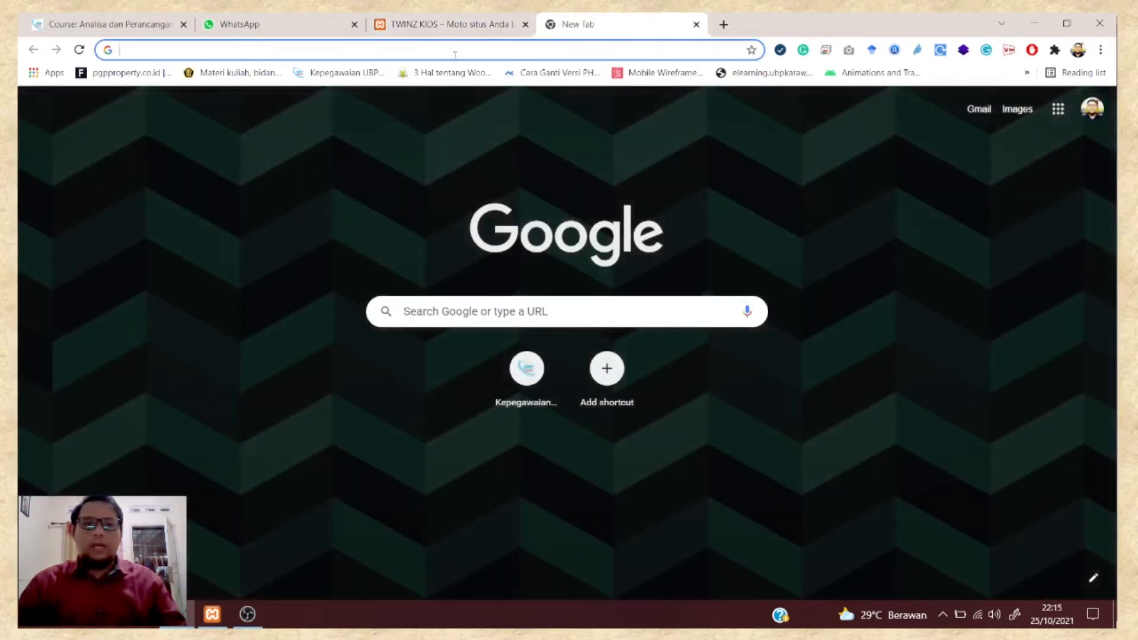
- Load dashboard.xendit.co/login by picking the Xendit Dashboard suggestion for 'x' in the address bar
click(442, 54)
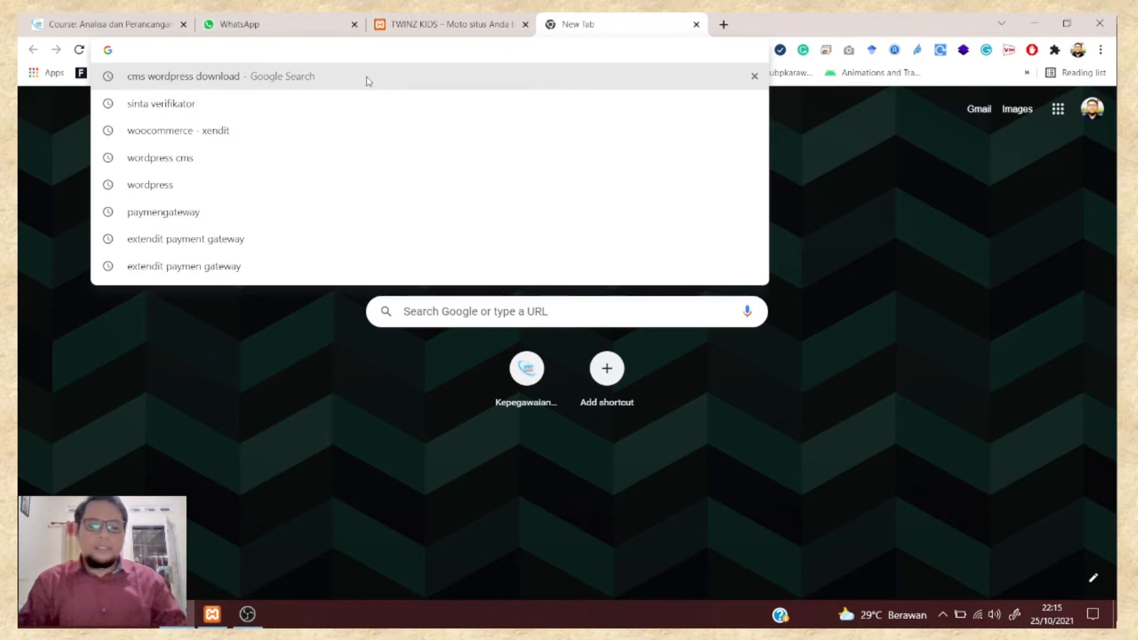
text(x)
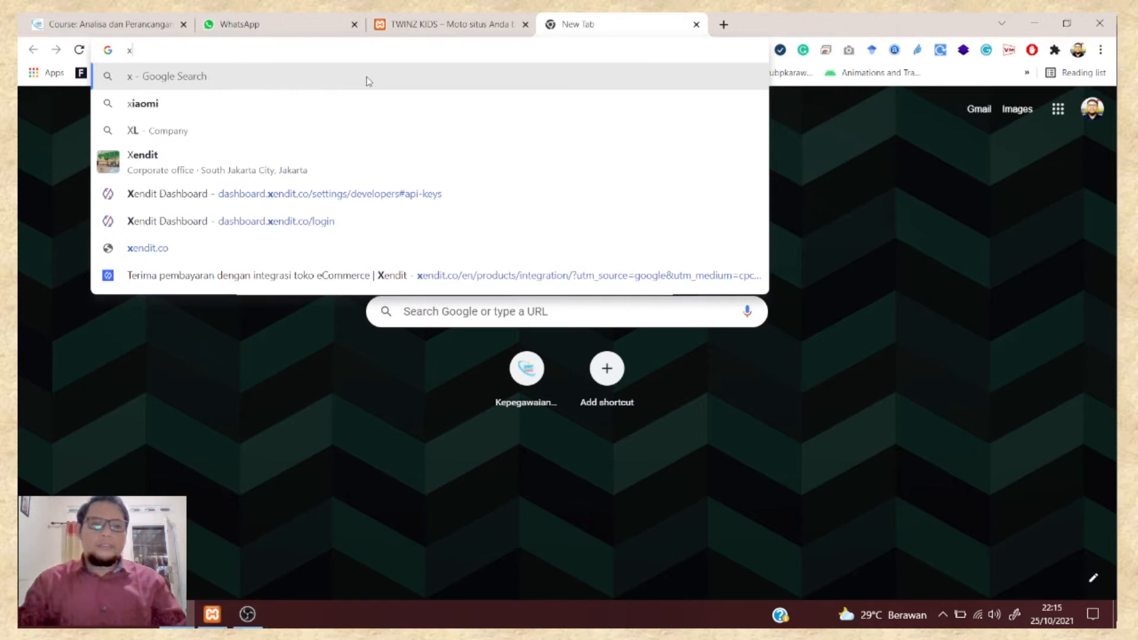
click(143, 224)
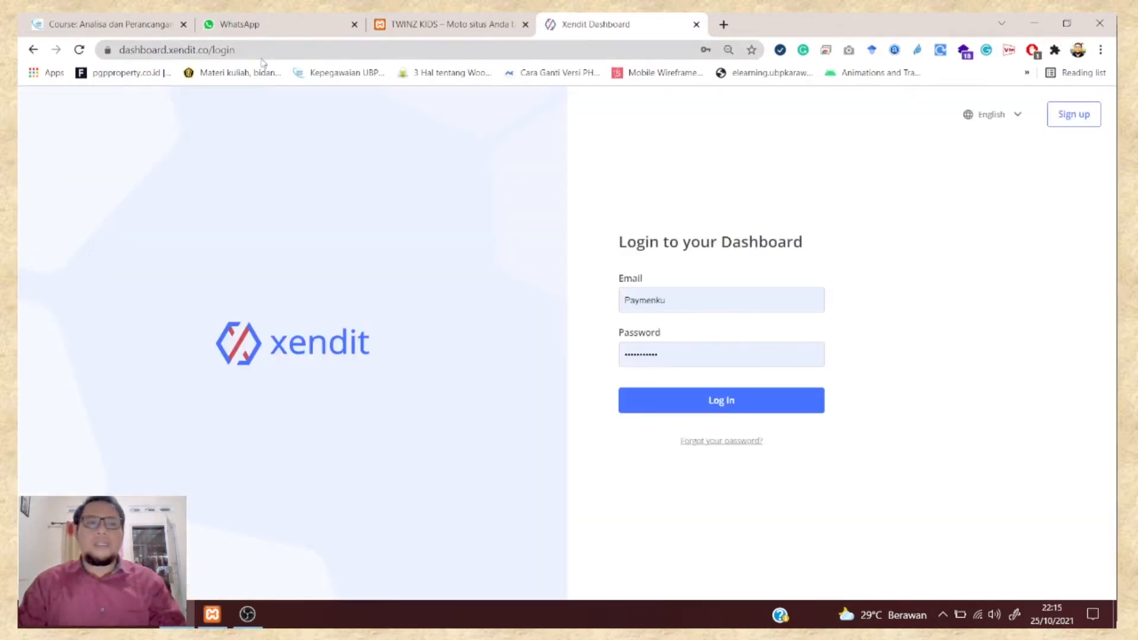
- Highlight the login page's full address and its xendit.co domain, then open another blank tab
drag(236, 50, 117, 50)
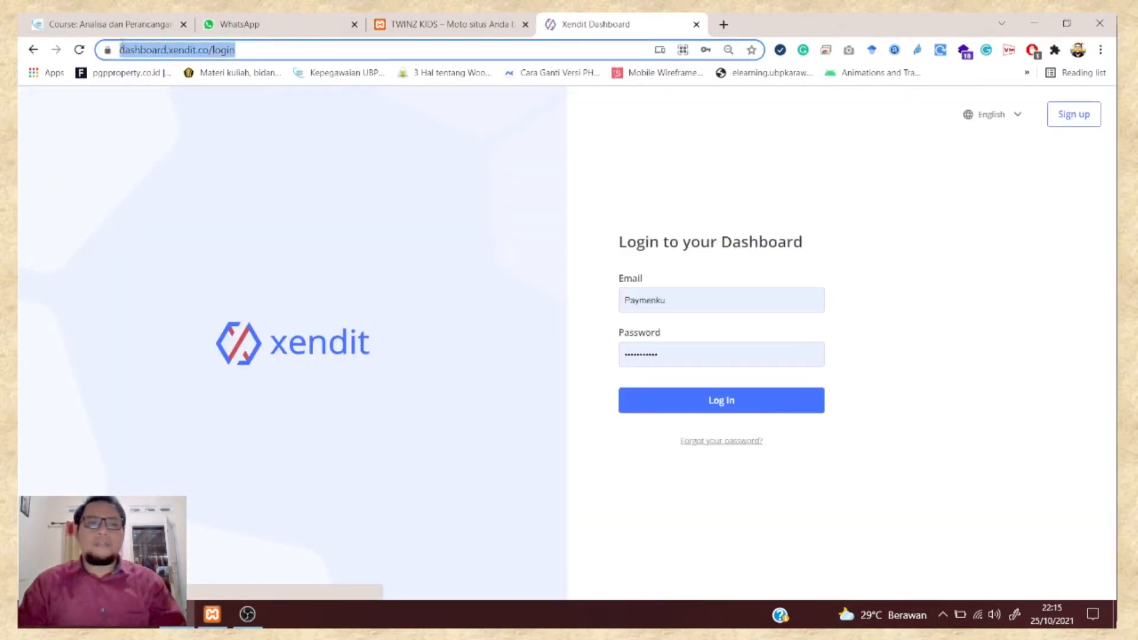
click(142, 52)
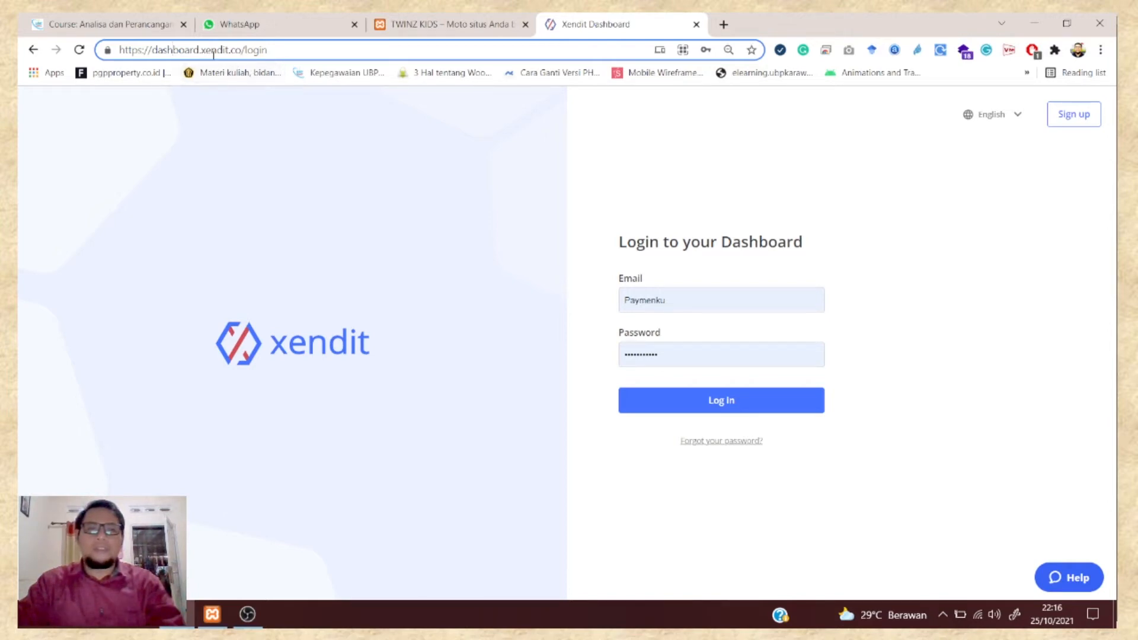
drag(202, 51, 243, 51)
key(ctrl+c)
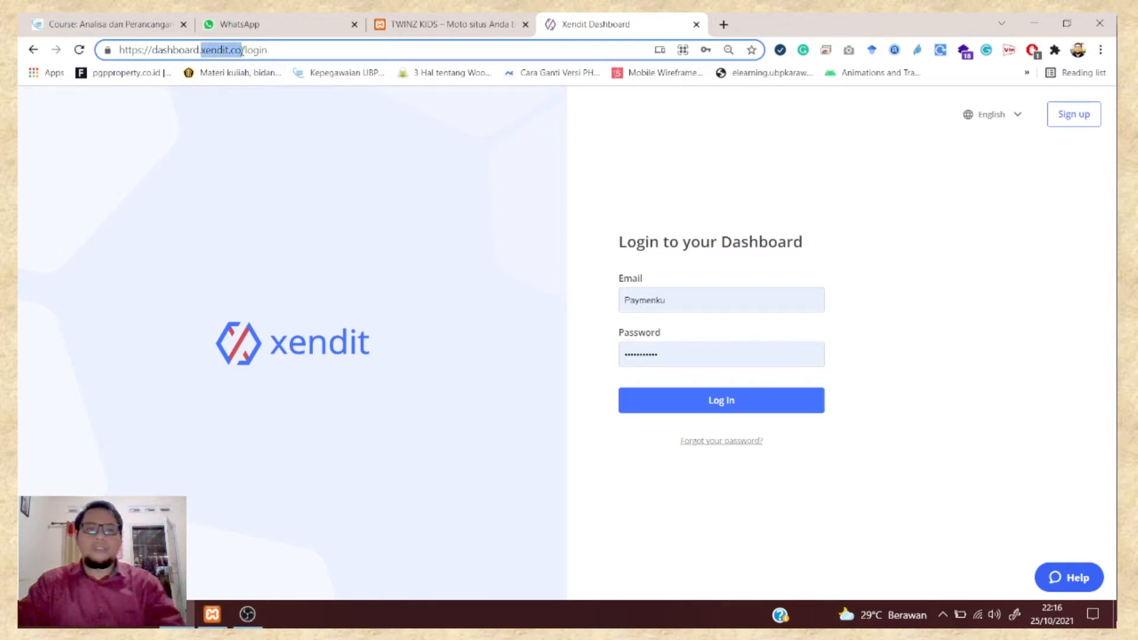
click(724, 24)
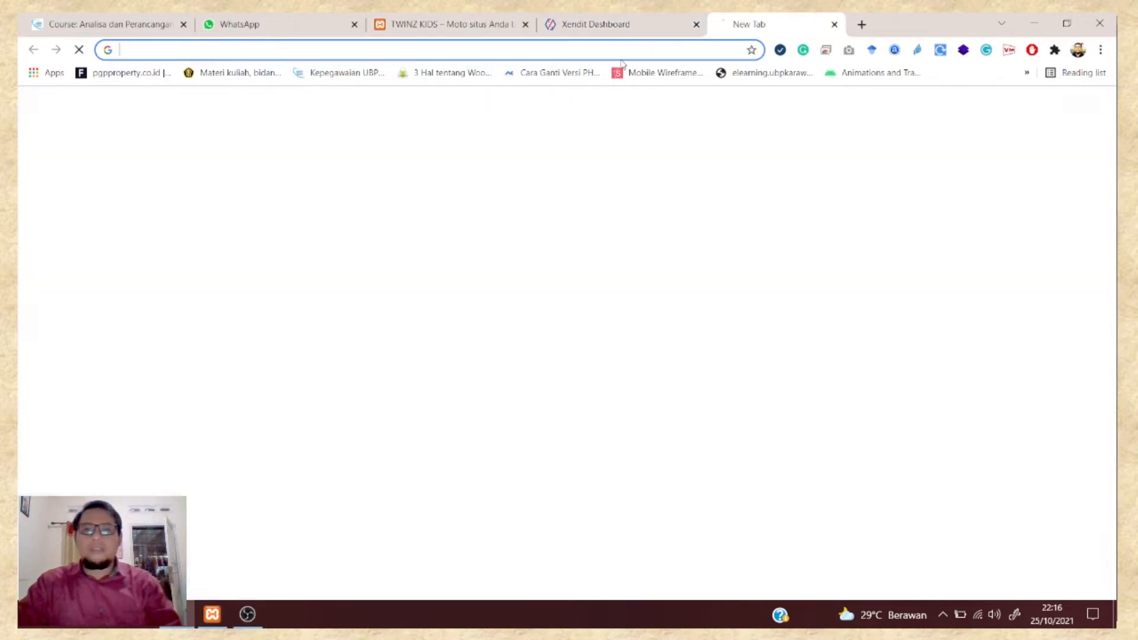
- Load xendit.co in the new tab, scroll through its home page, then close that tab
click(614, 55)
key(ctrl+v)
key(Return)
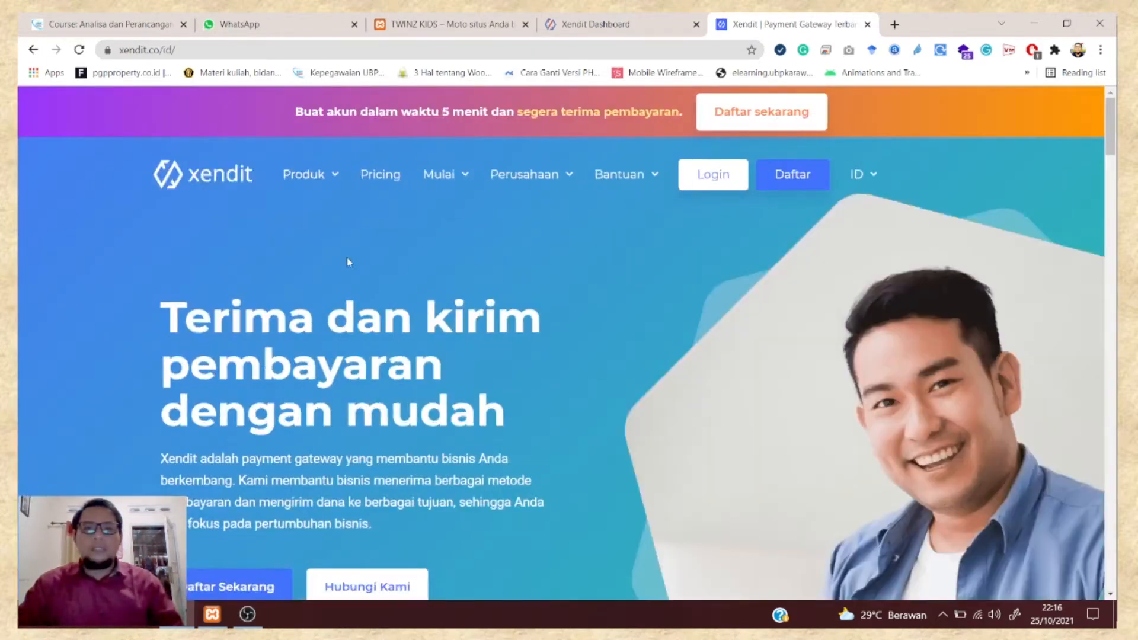
scroll(346, 257, down, 12)
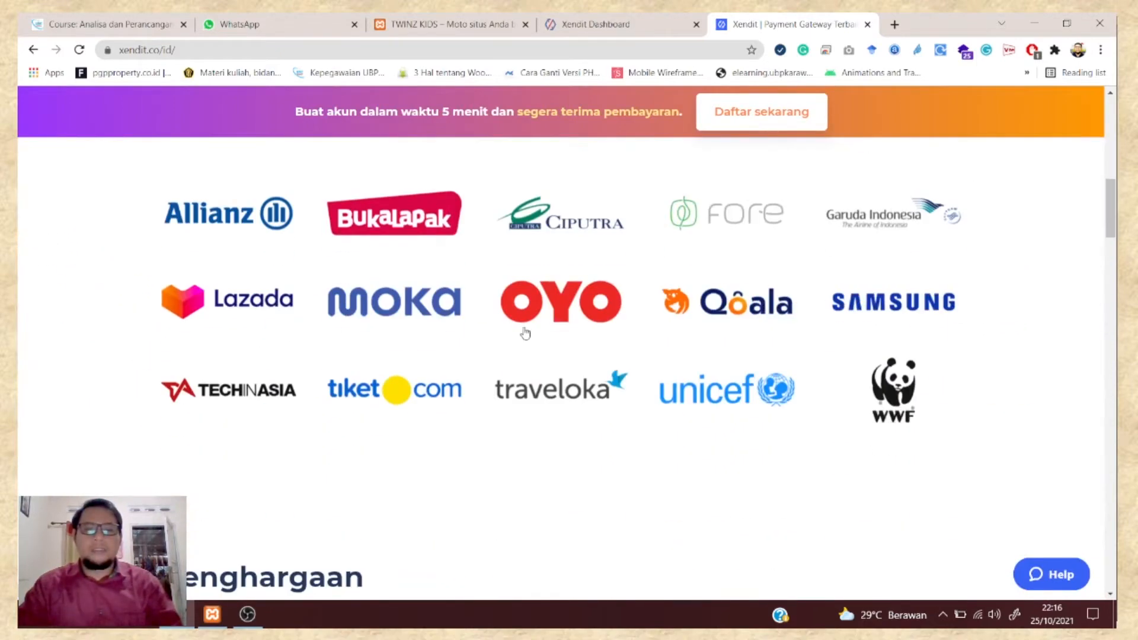
scroll(279, 325, up, 10)
scroll(281, 325, up, 3)
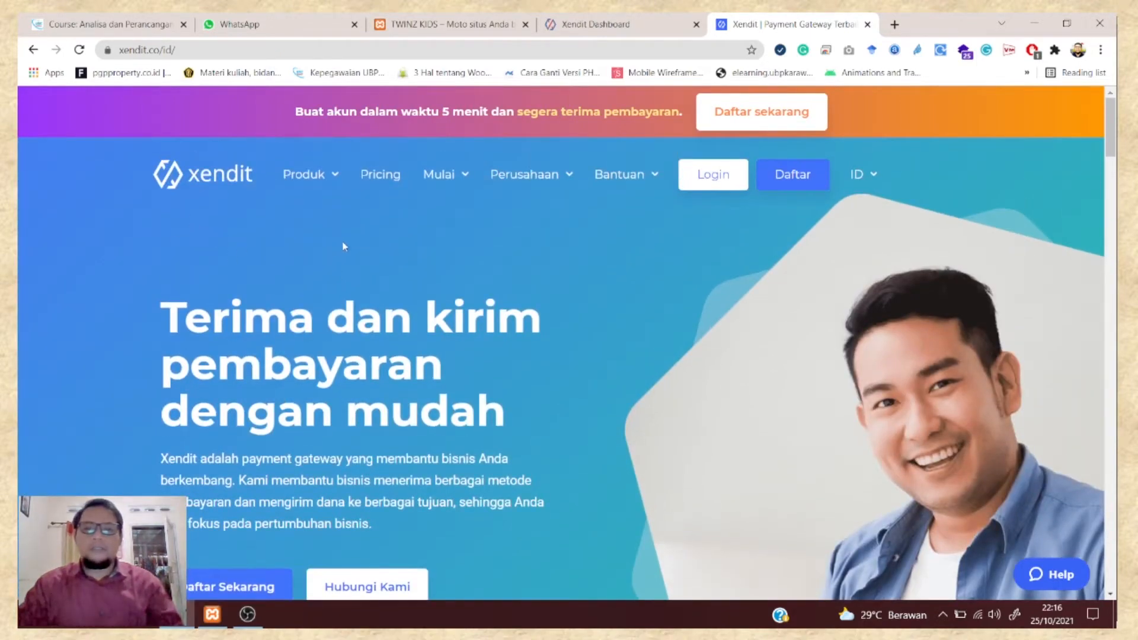
scroll(344, 249, down, 6)
scroll(356, 250, up, 6)
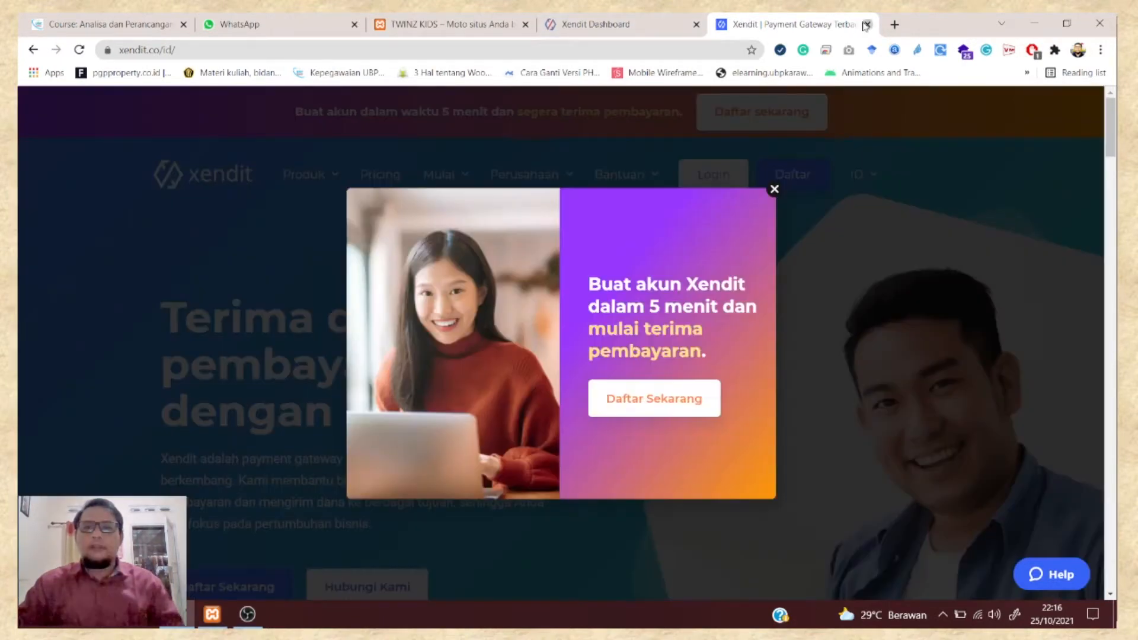
click(865, 25)
click(342, 301)
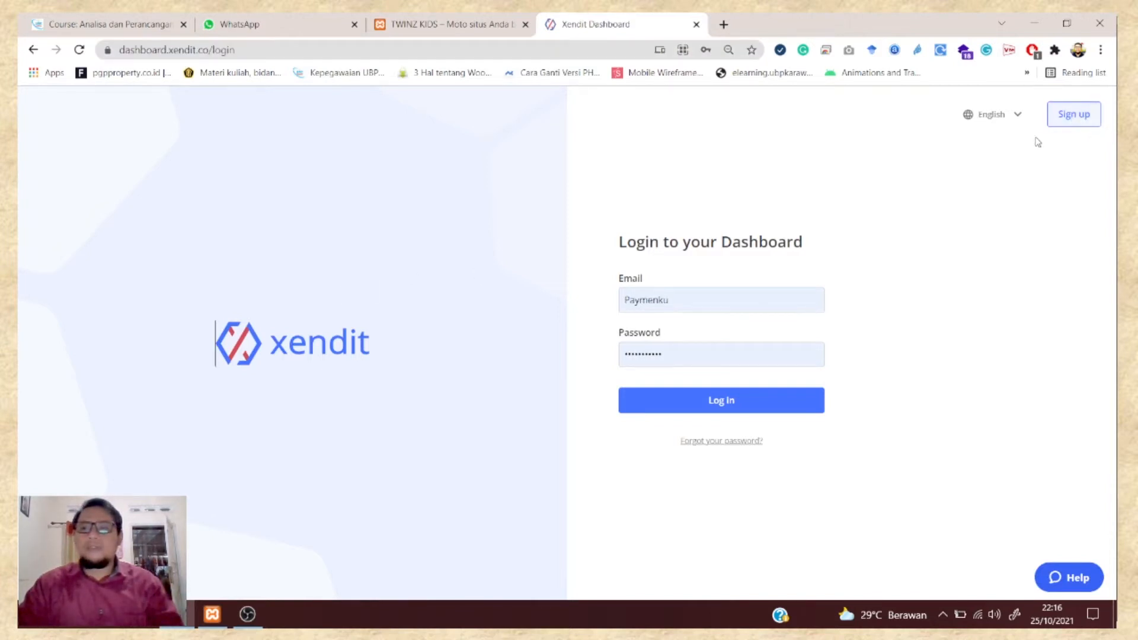
- Glance at the Sign up form, then log in to Xendit Dashboard with a different saved account
click(1086, 121)
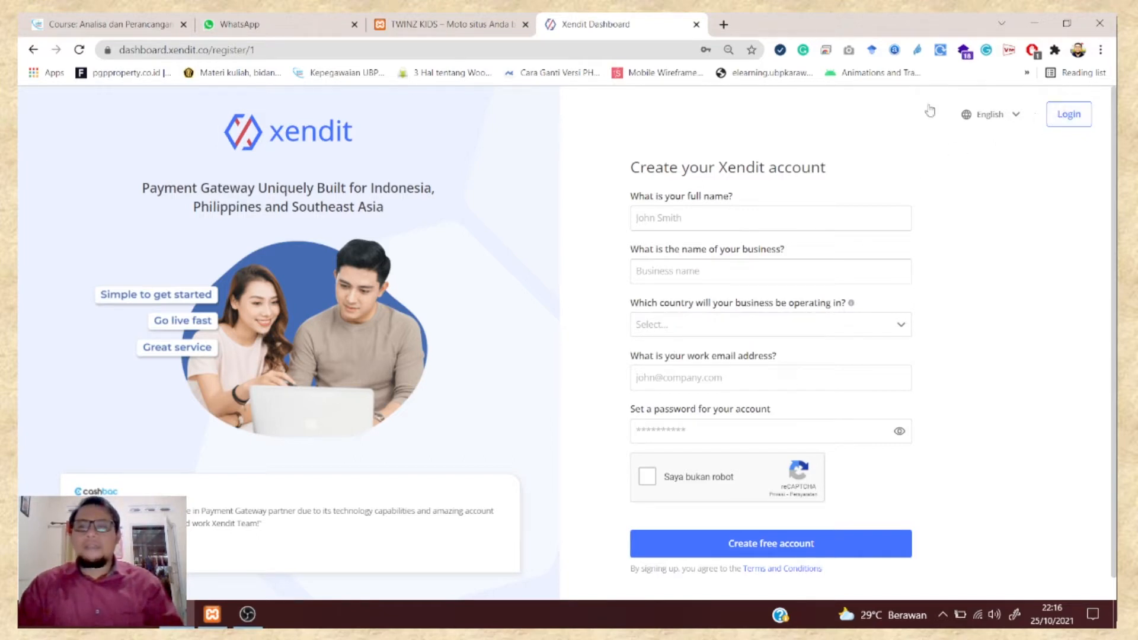
click(1068, 114)
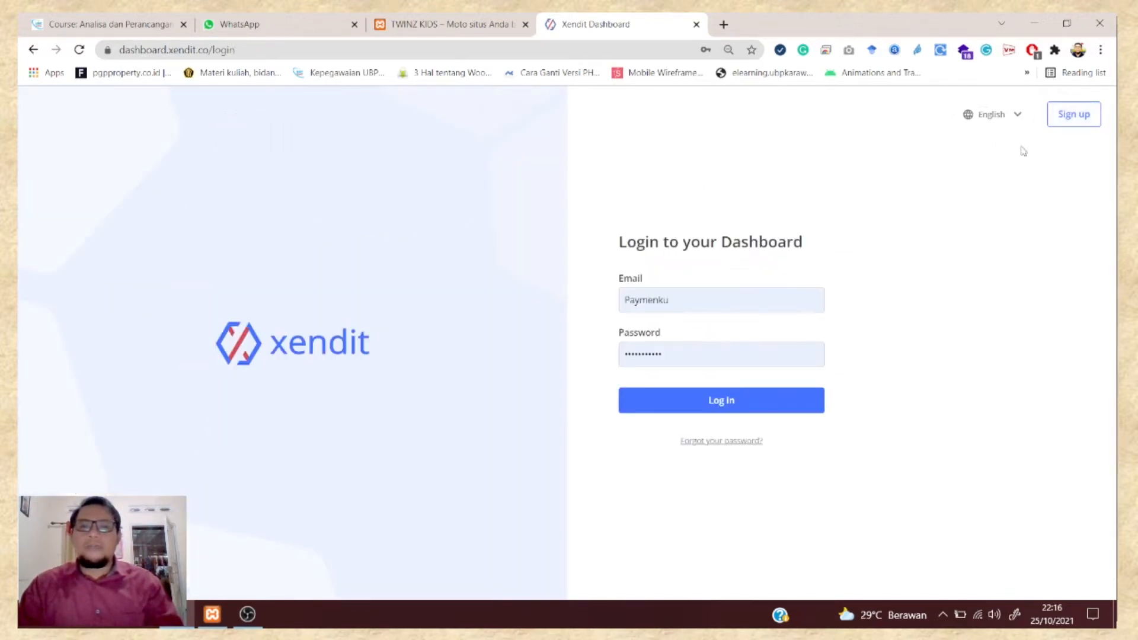
click(690, 300)
drag(717, 298, 584, 304)
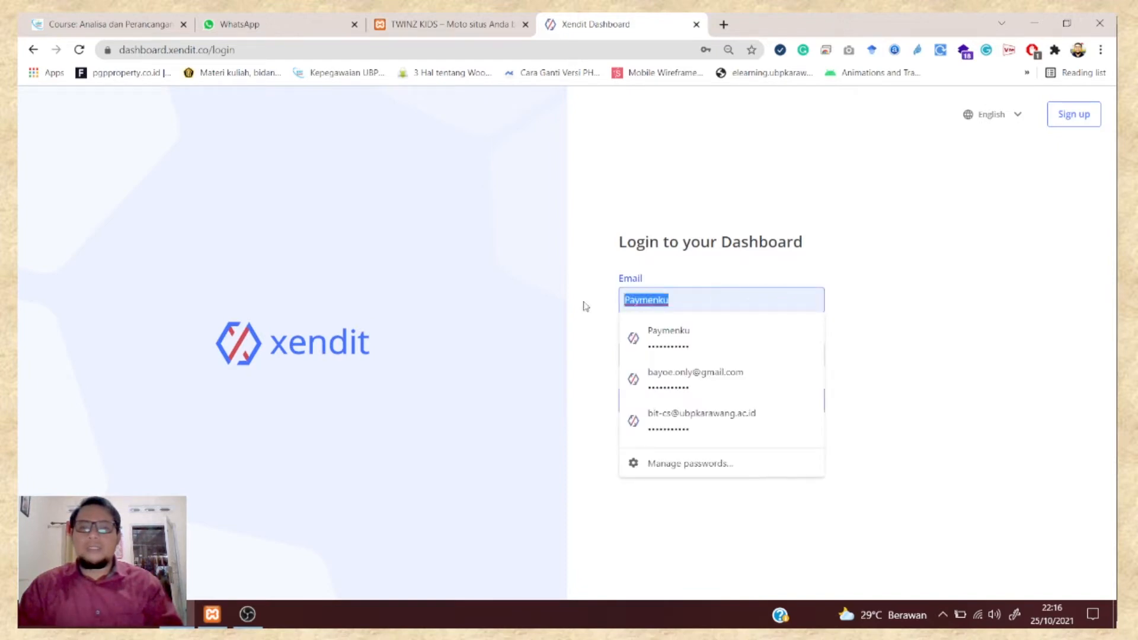
click(664, 421)
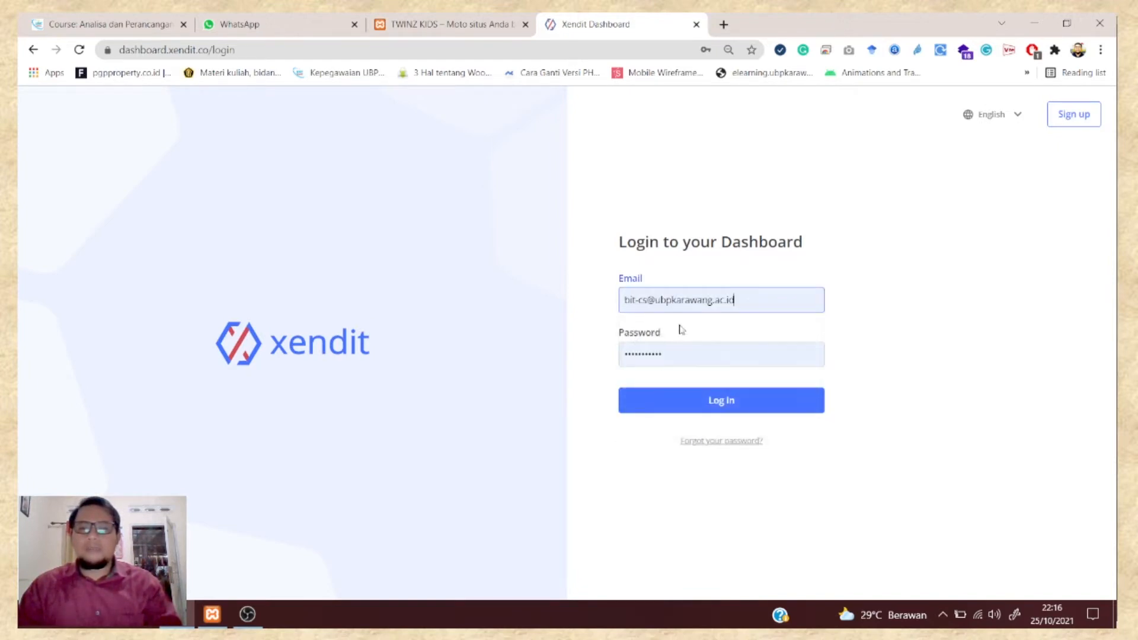
click(675, 411)
click(675, 409)
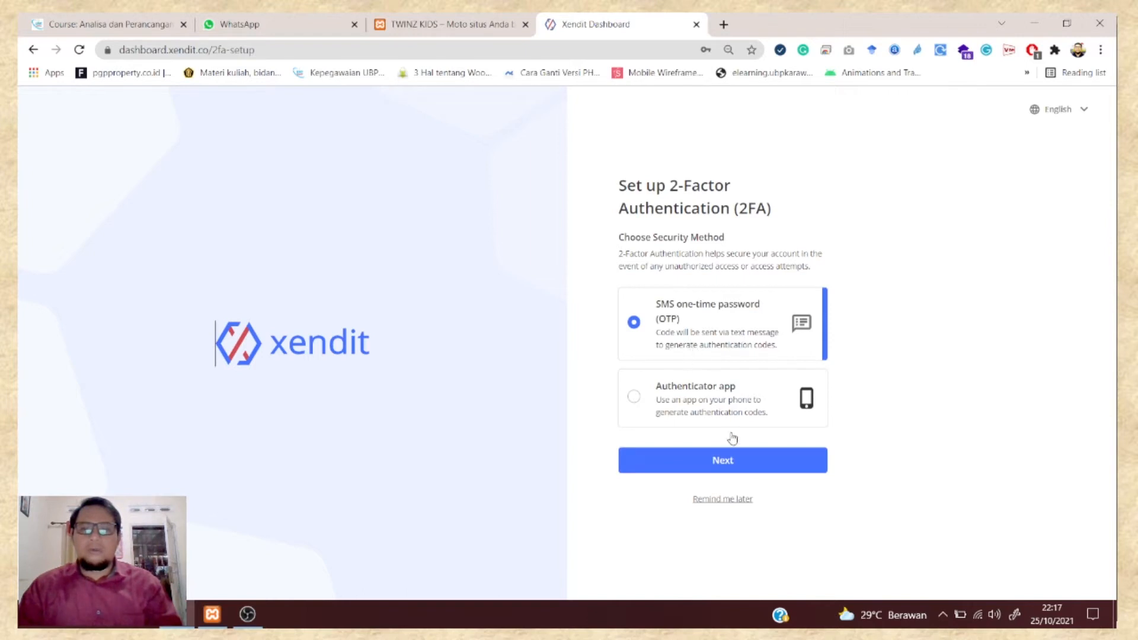
- Go back from the 2FA setup page to skip two-factor authentication
click(33, 51)
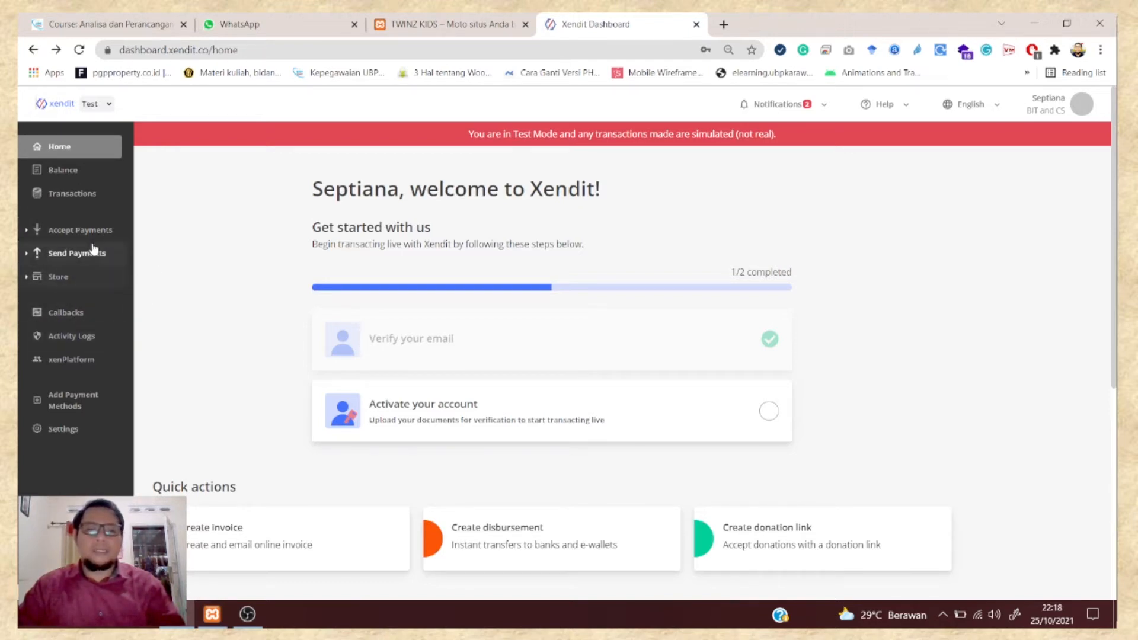
- Open Balance > Transactions and copy the reference of the IDR 100.000 OVO eWallet payment
click(89, 173)
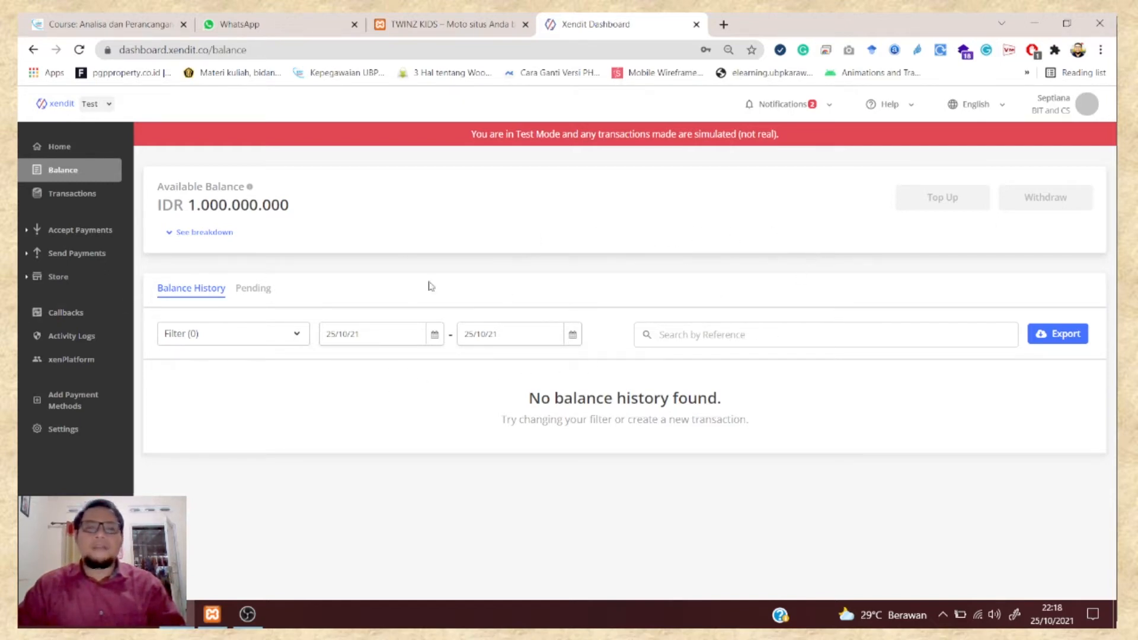
click(88, 197)
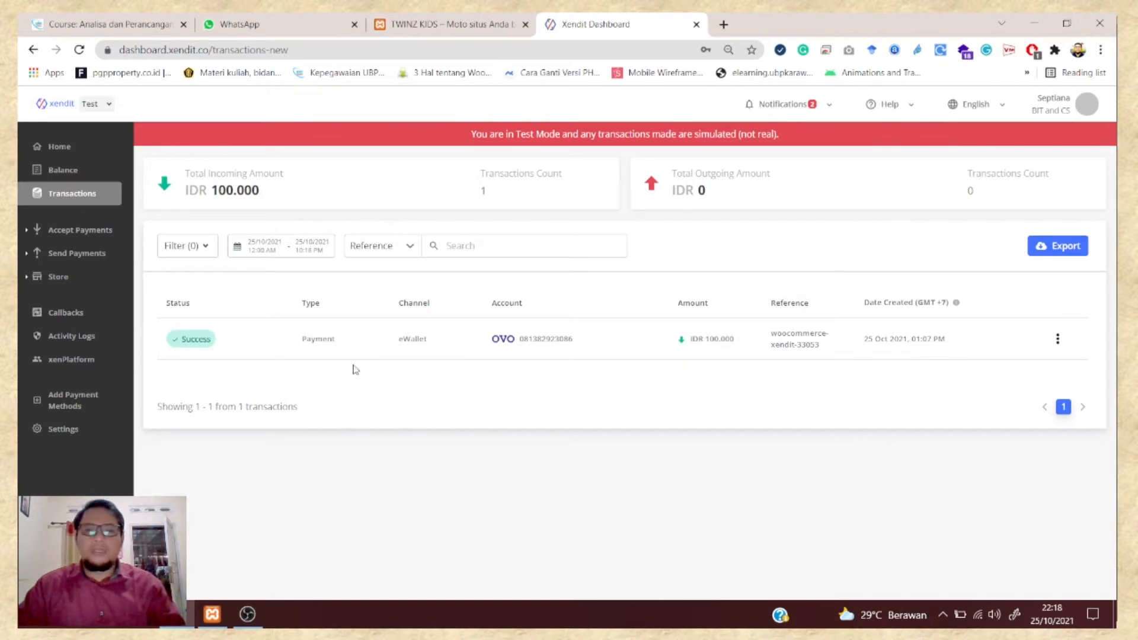
click(1055, 338)
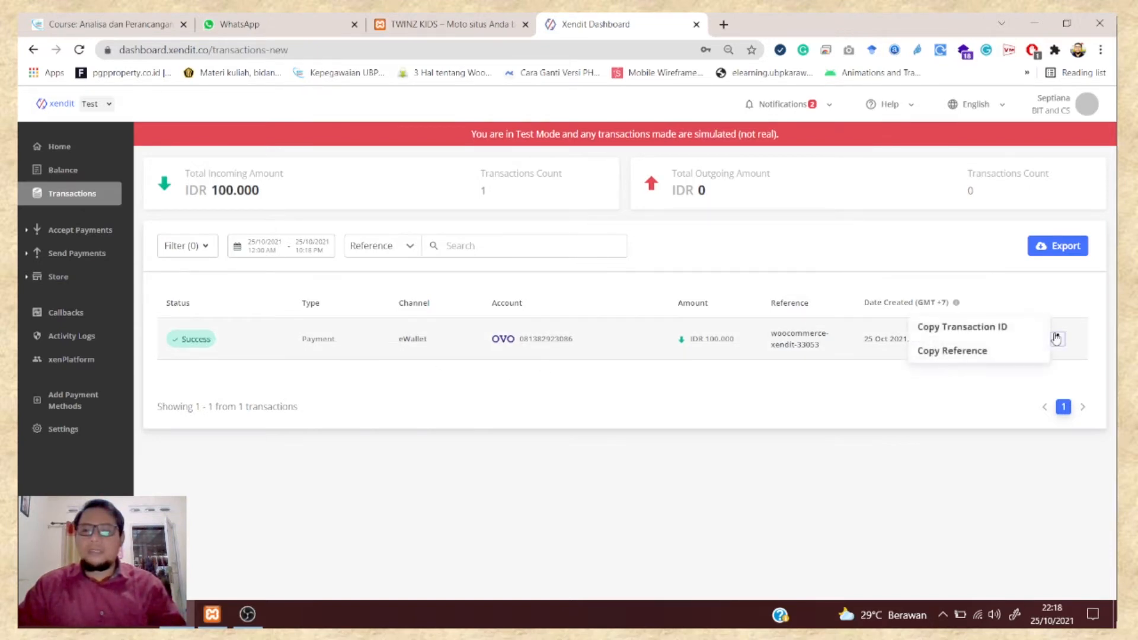
click(988, 365)
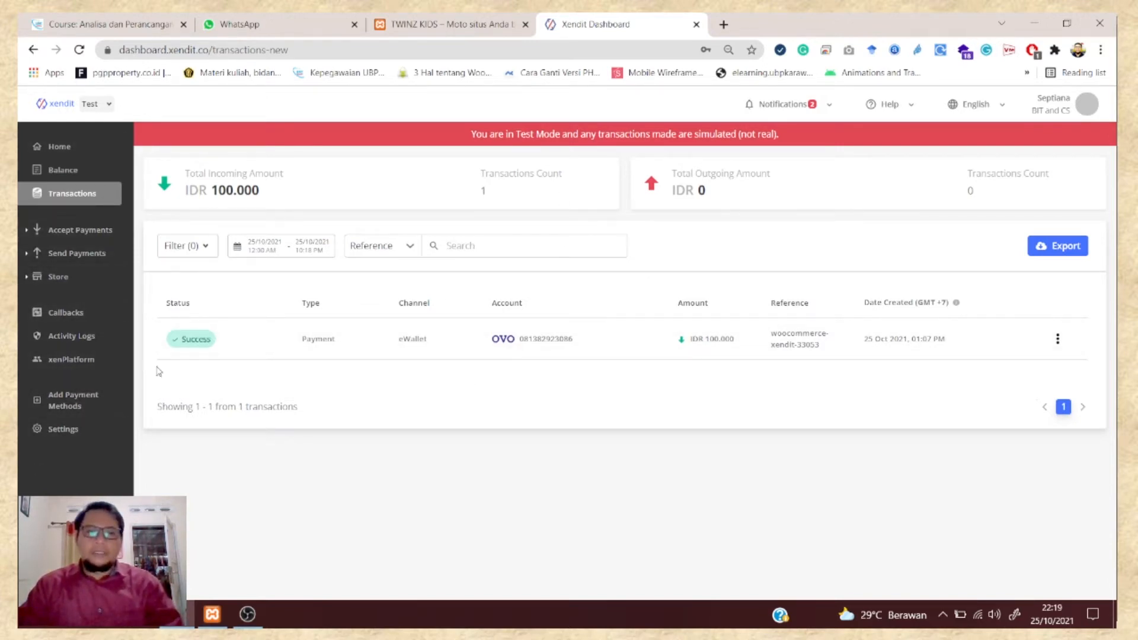
- Switch between the storefront and Xendit transactions tabs, ending on the TWINZ KIDS storefront
click(429, 26)
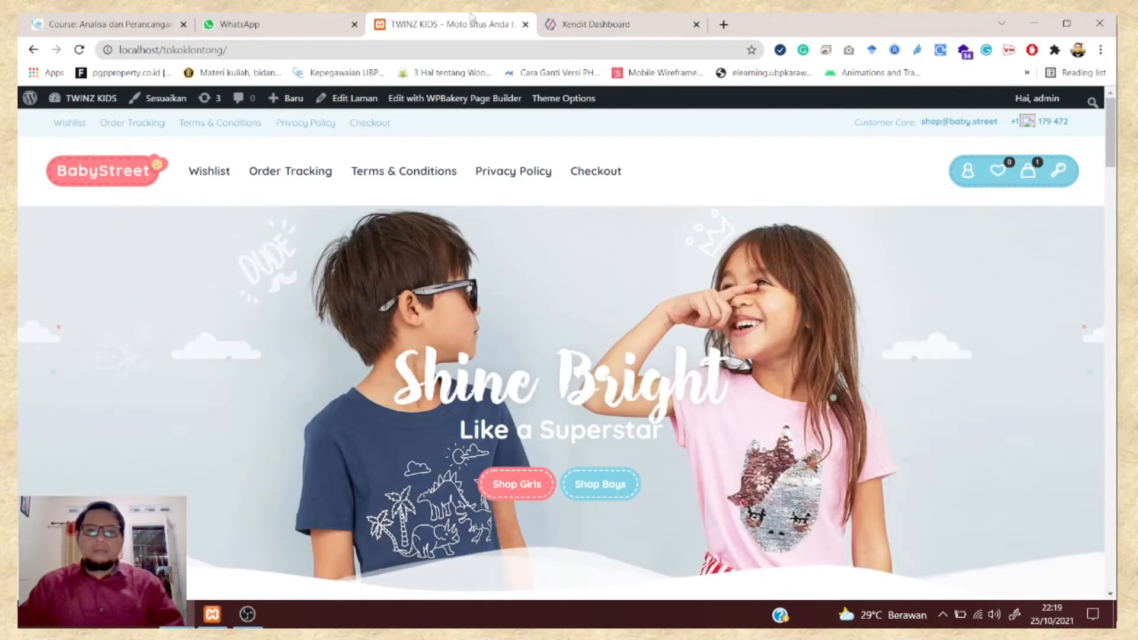
click(594, 19)
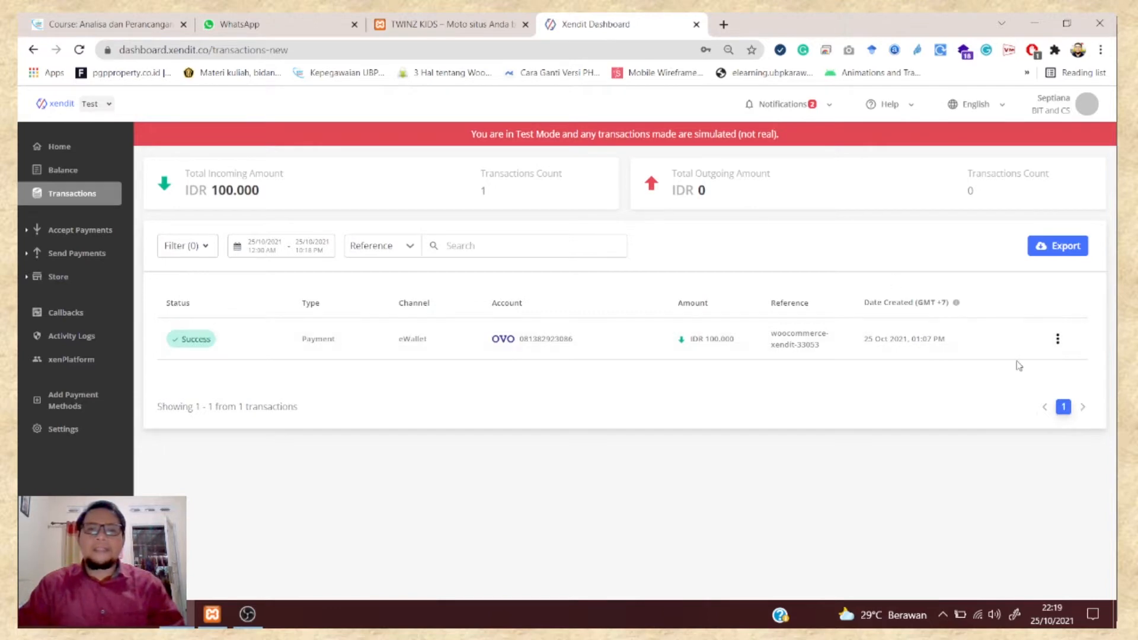
click(532, 33)
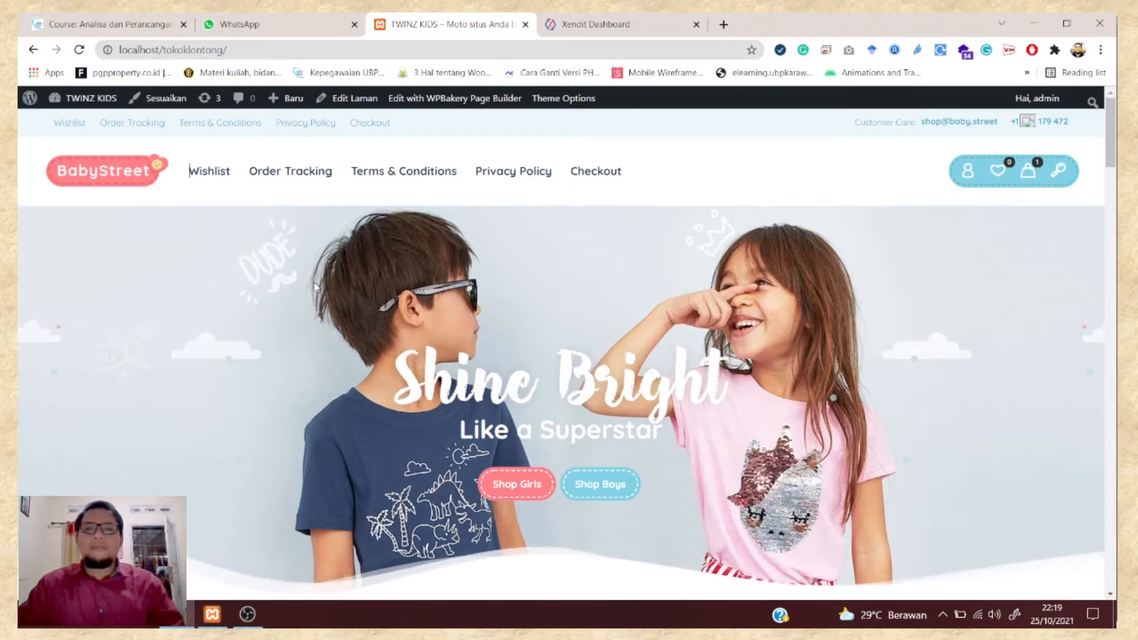
key(ctrl+Tab)
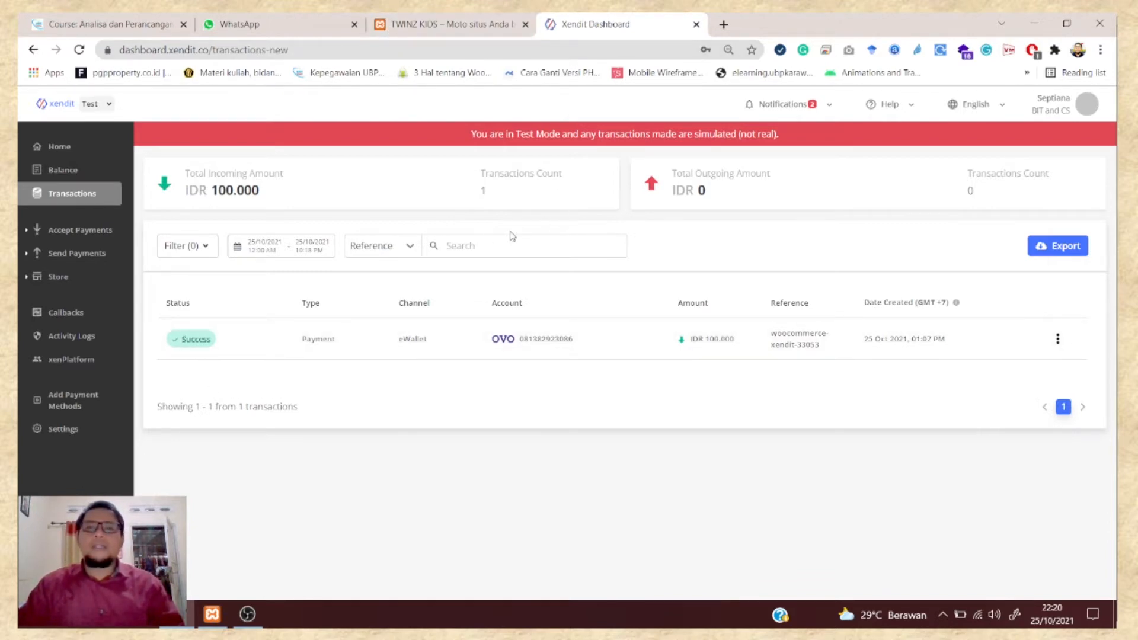
click(417, 24)
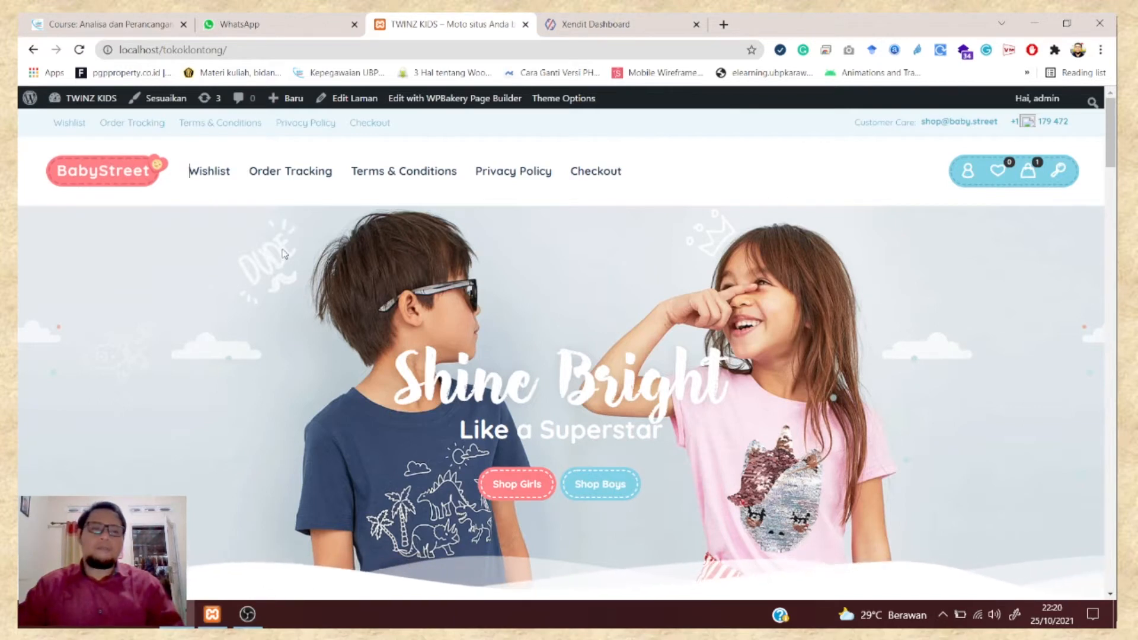
mouse_move(59, 98)
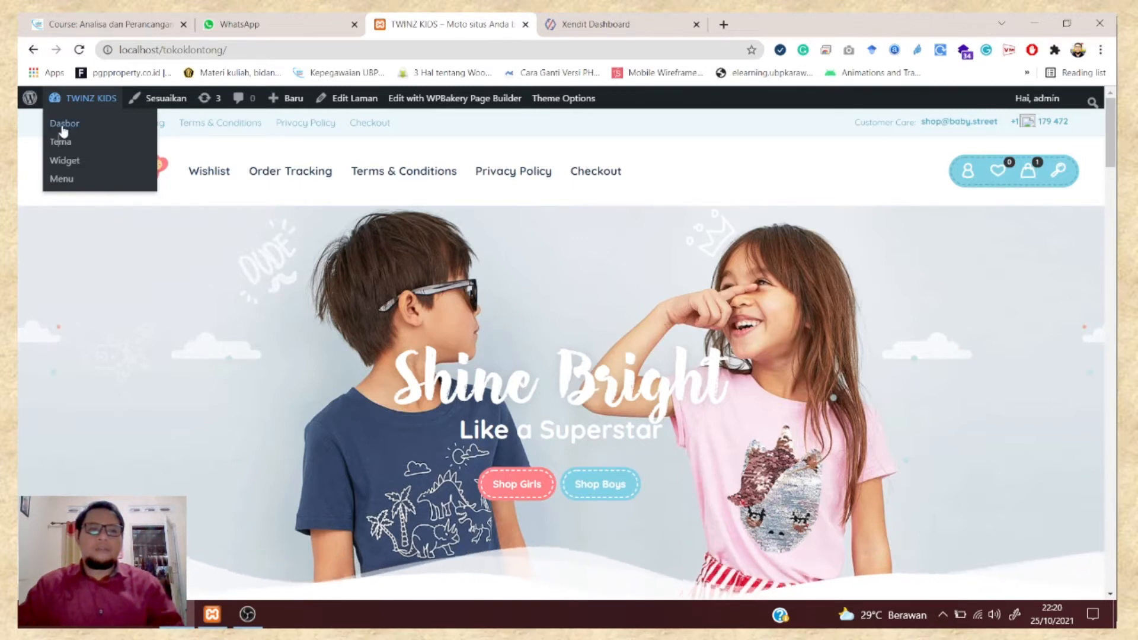
- Open the TWINZ KIDS WordPress admin dashboard (Dasbor) from the admin bar's site menu
click(63, 128)
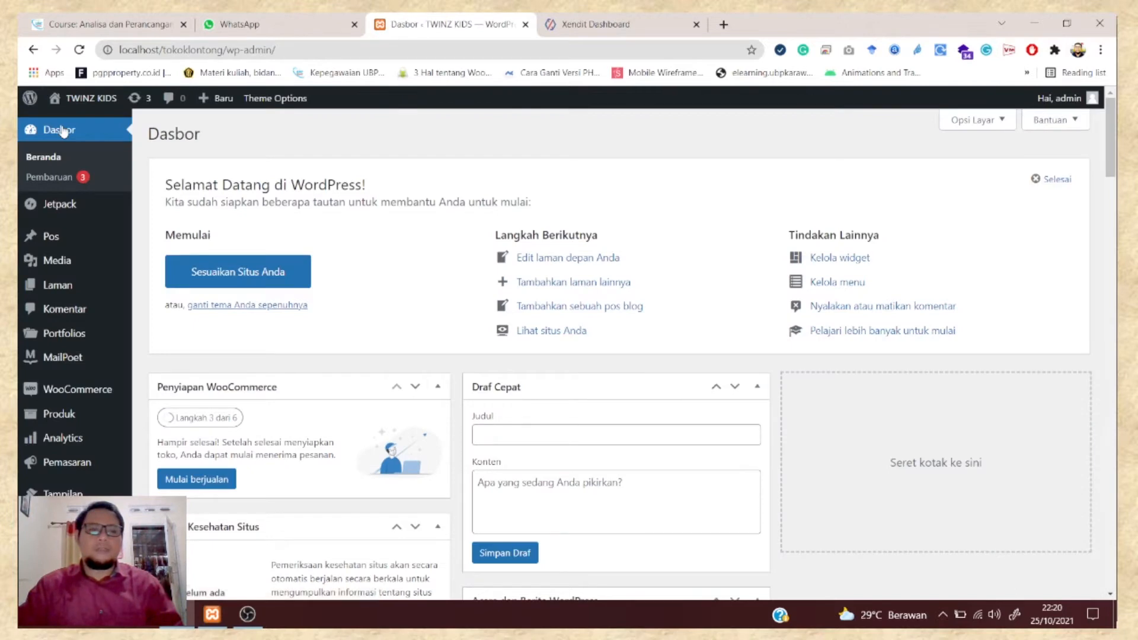
scroll(71, 308, down, 4)
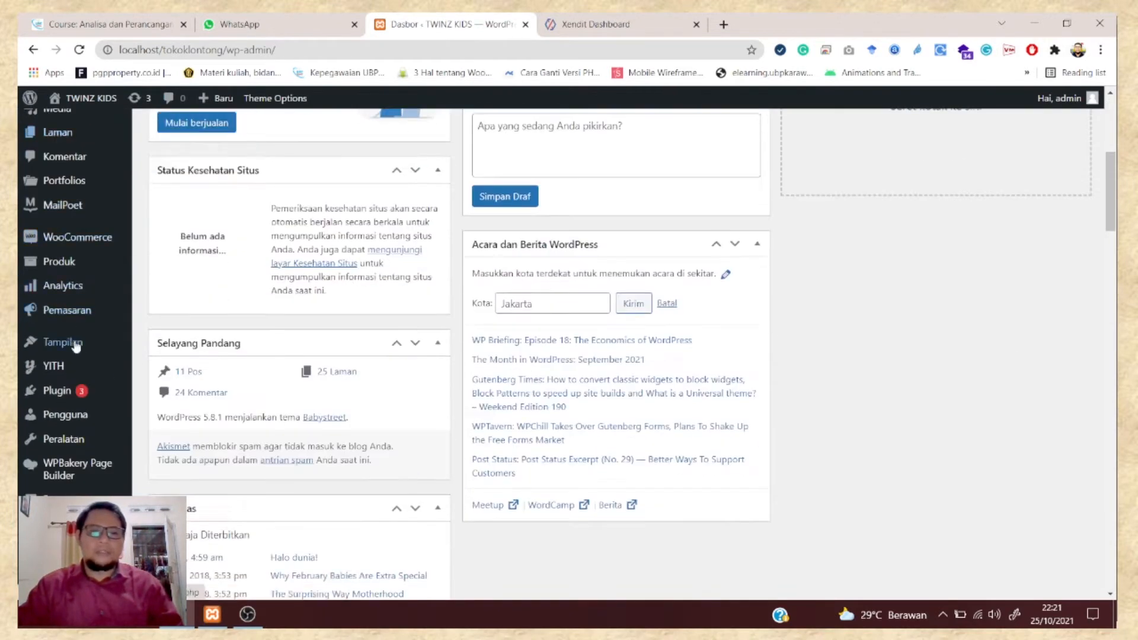
scroll(71, 355, up, 4)
- Compare the dashboard with the Xendit transactions tab, switching back and forth twice
click(595, 24)
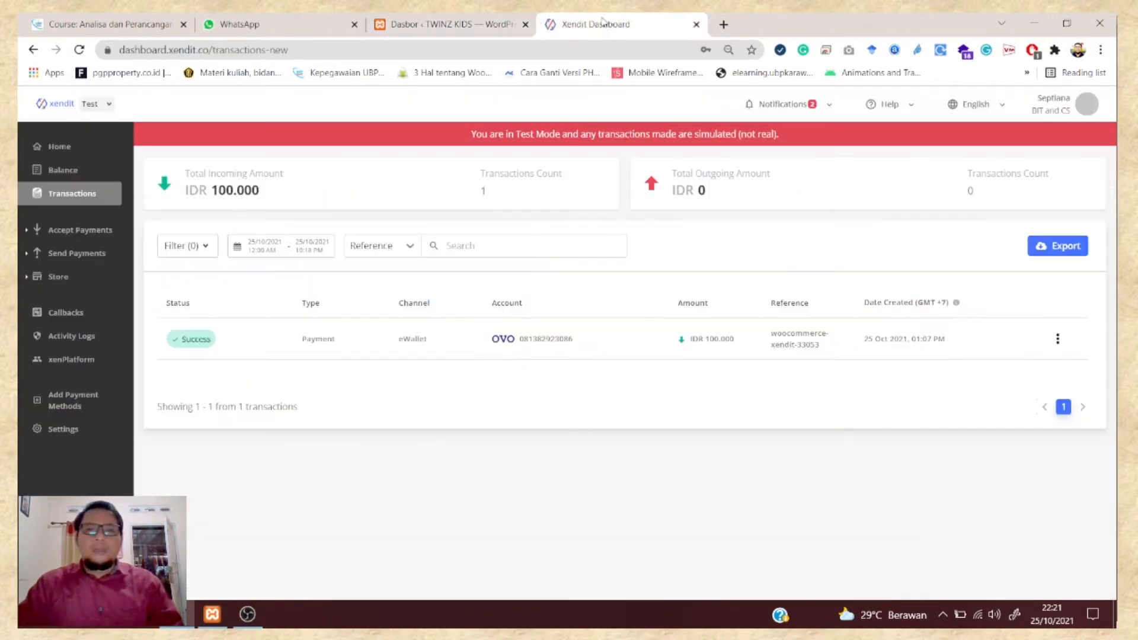
click(467, 25)
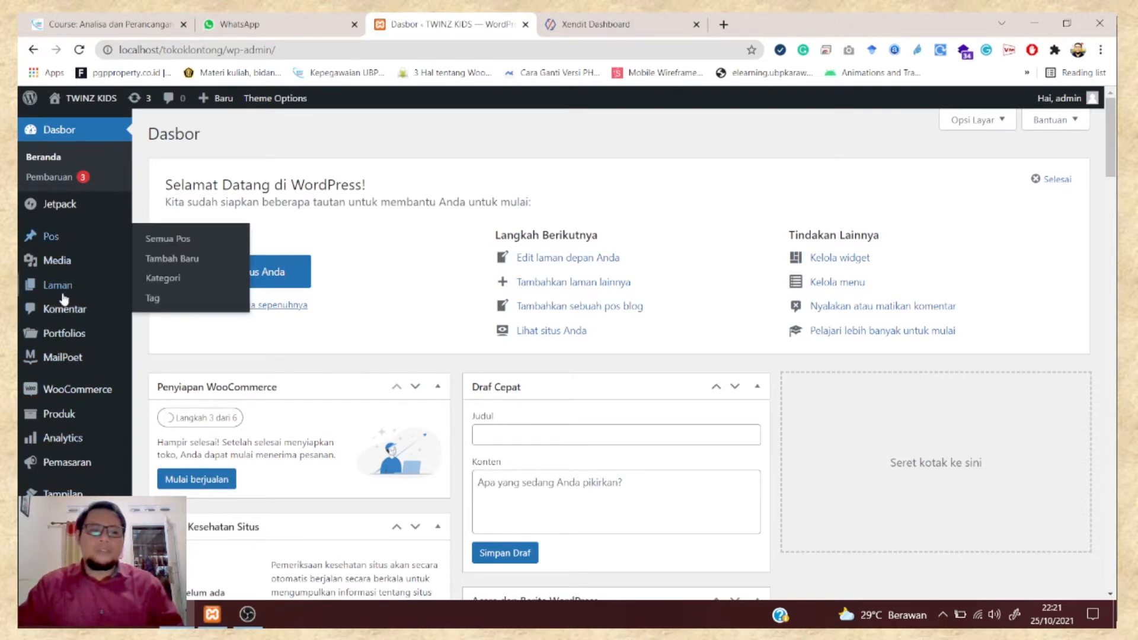
mouse_move(62, 493)
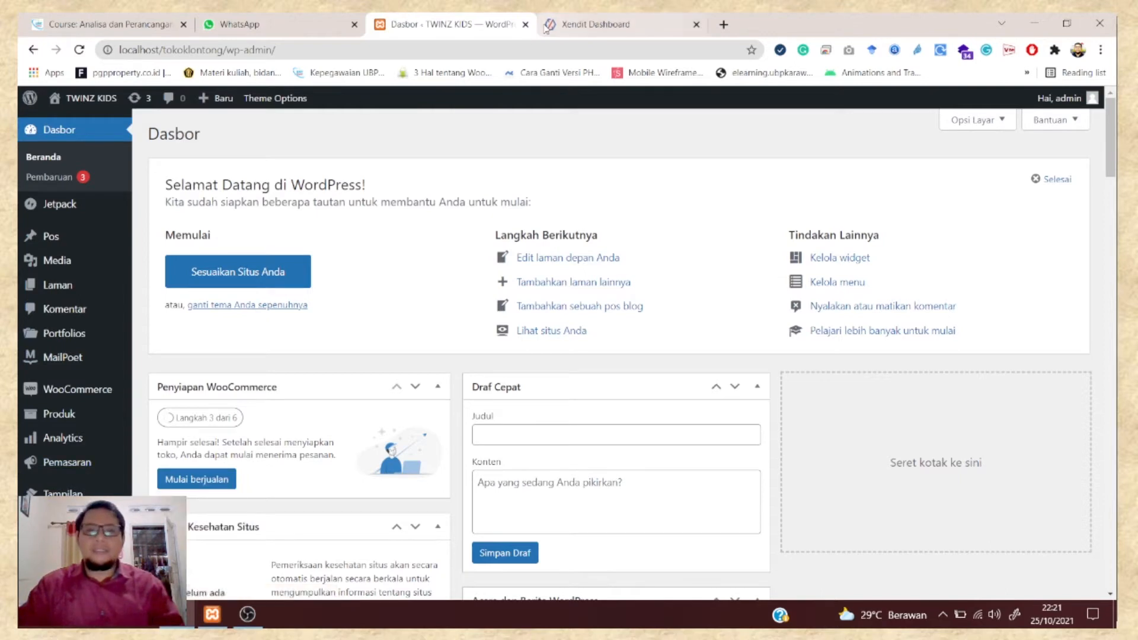
click(582, 30)
click(474, 27)
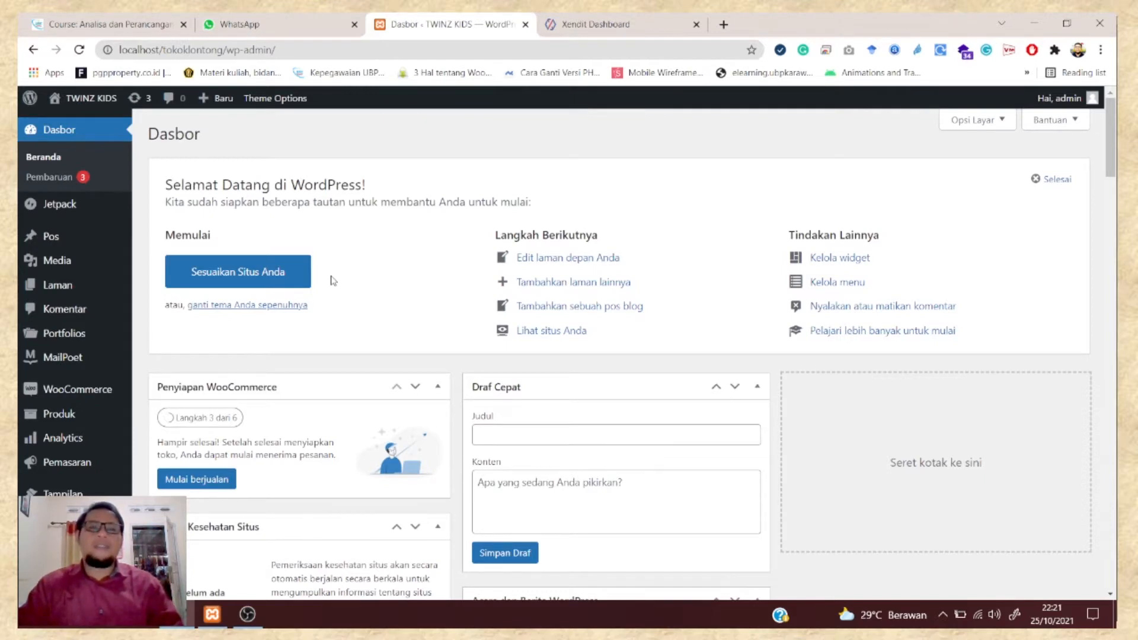
mouse_move(59, 518)
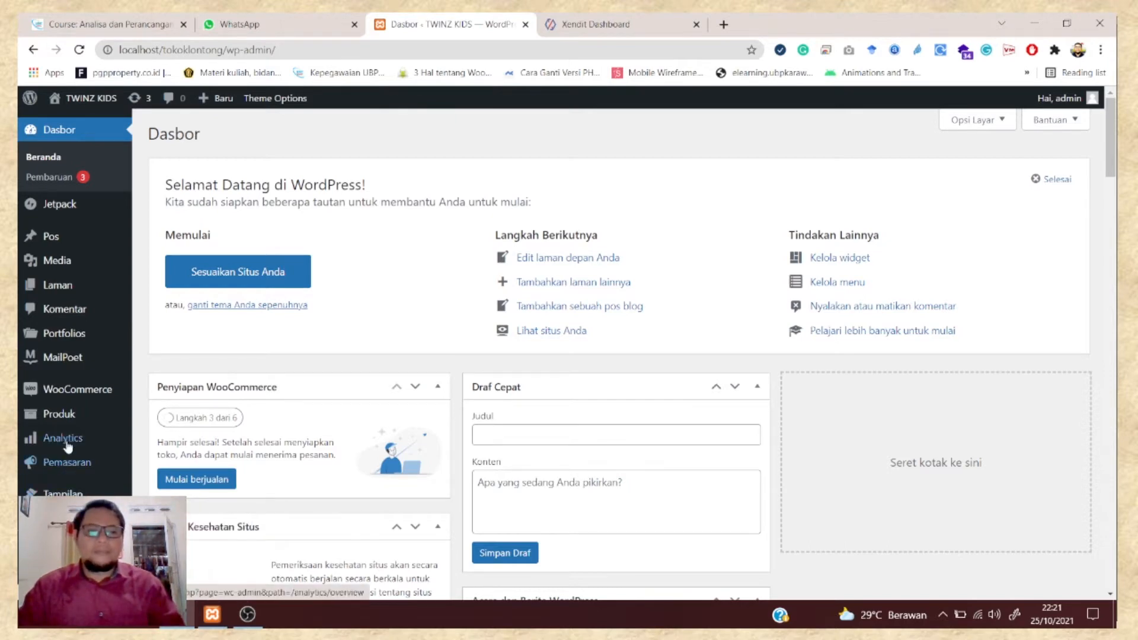
- Open the Plugins page and scroll its 11 plugins, including WooCommerce and Woocommerce - Xendit
mouse_move(67, 426)
mouse_move(78, 444)
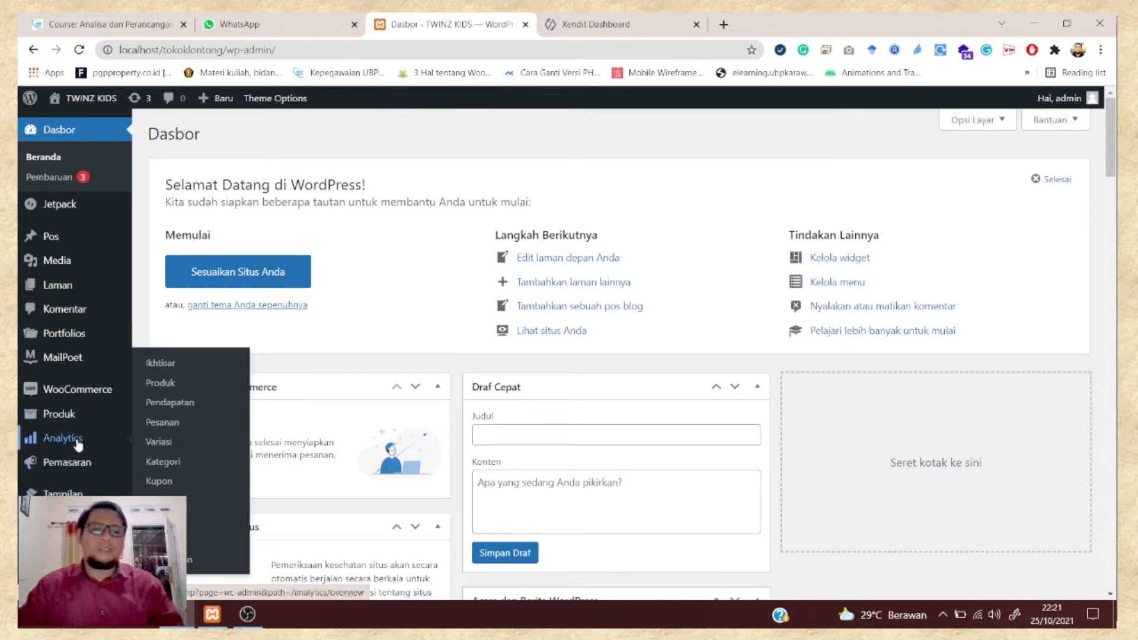
scroll(83, 498, down, 1)
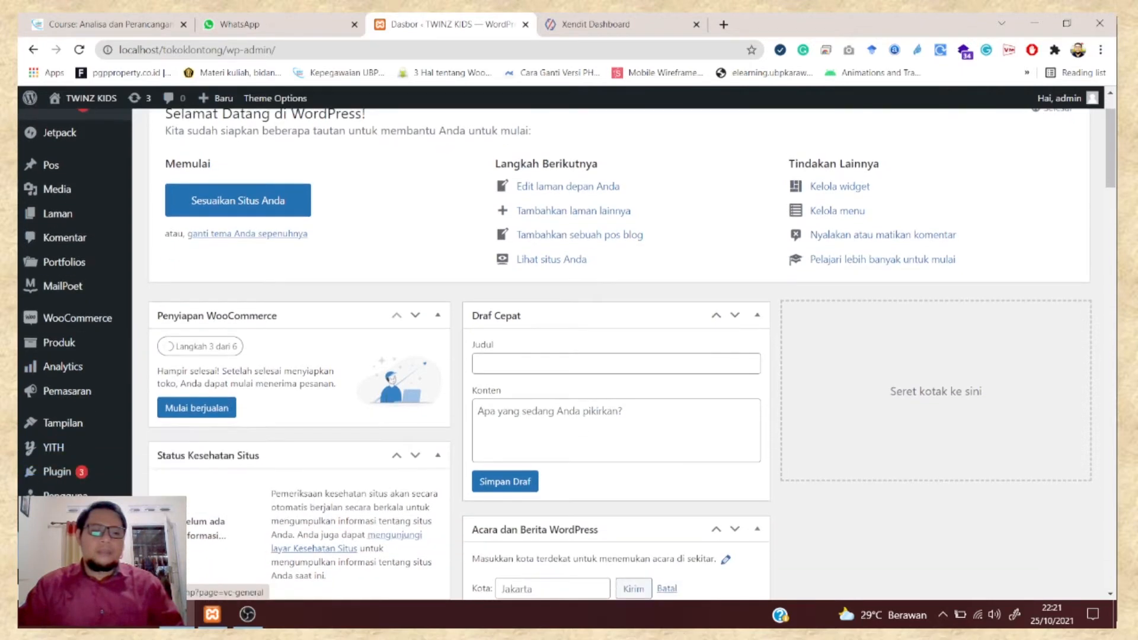
click(62, 476)
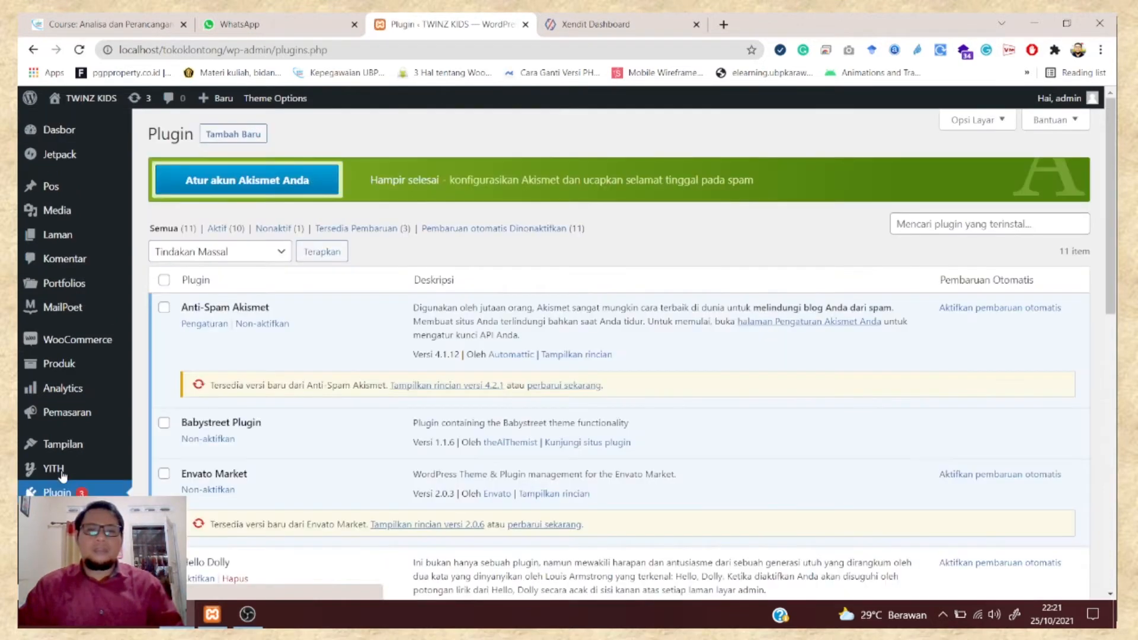
scroll(414, 316, down, 1)
scroll(414, 316, down, 9)
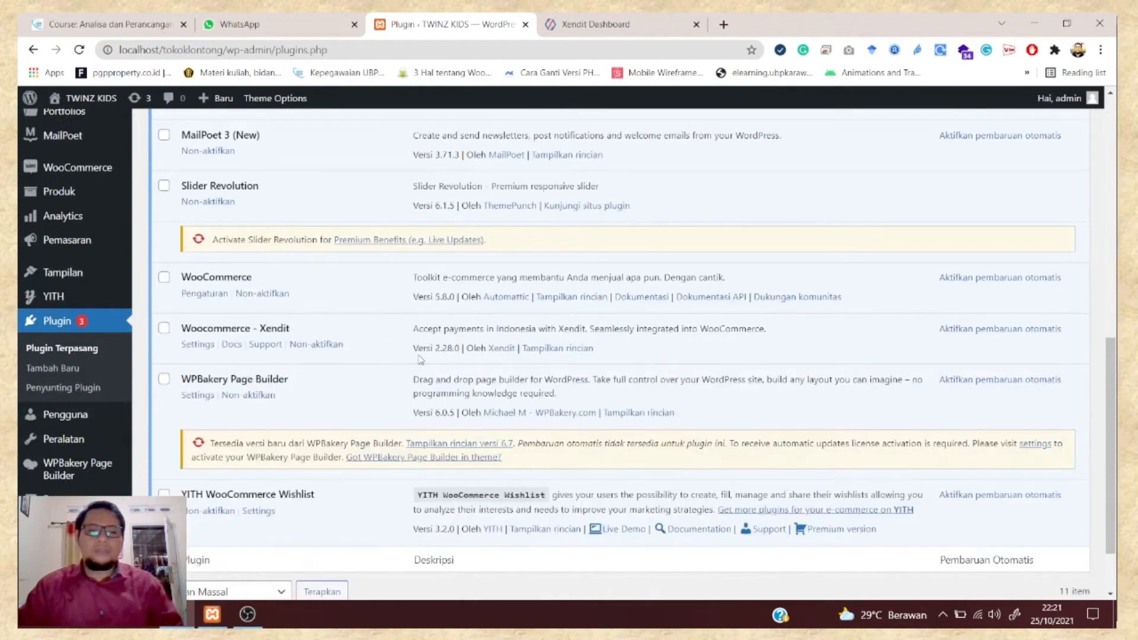
scroll(420, 359, up, 10)
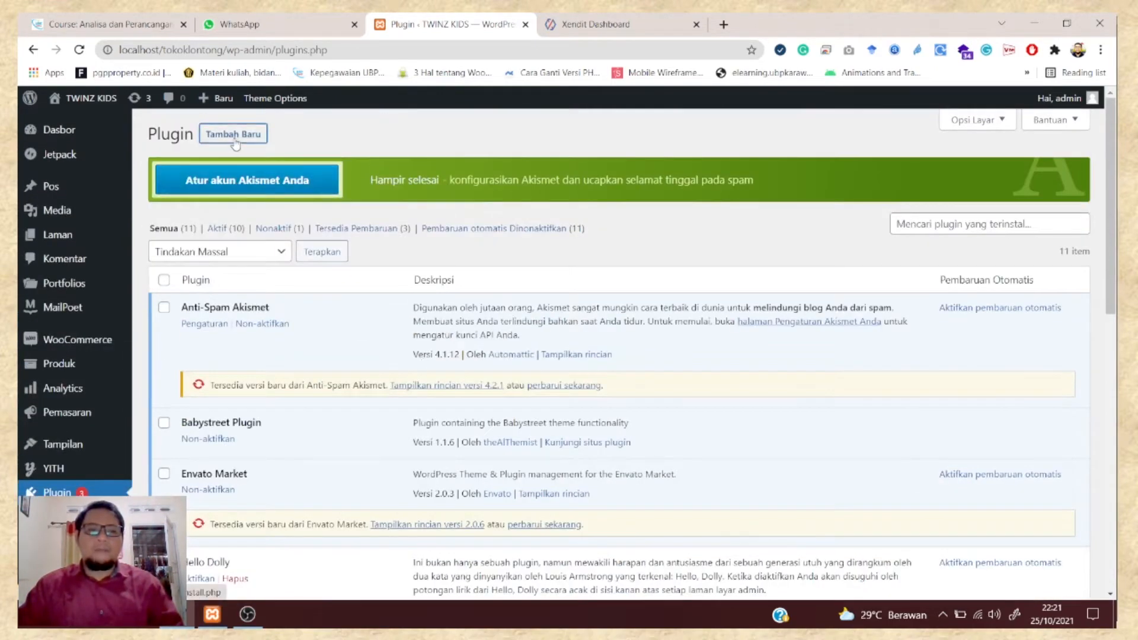
- Search Add Plugins for 'woocommerce-xendit' and confirm the Woocommerce – Xendit plugin is already active
click(235, 141)
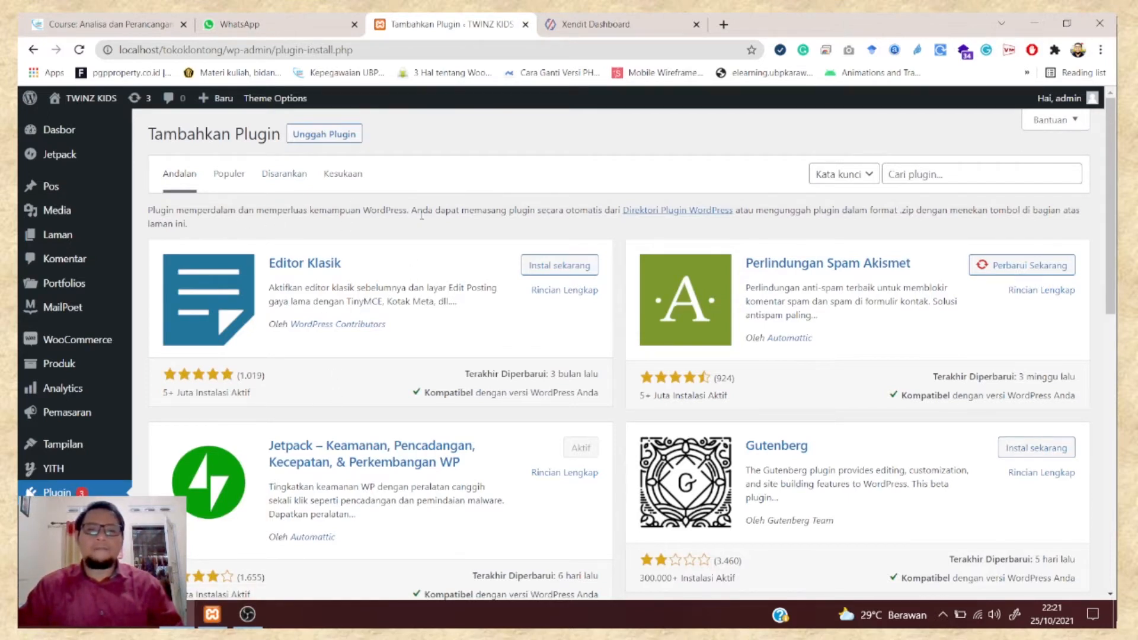
click(906, 178)
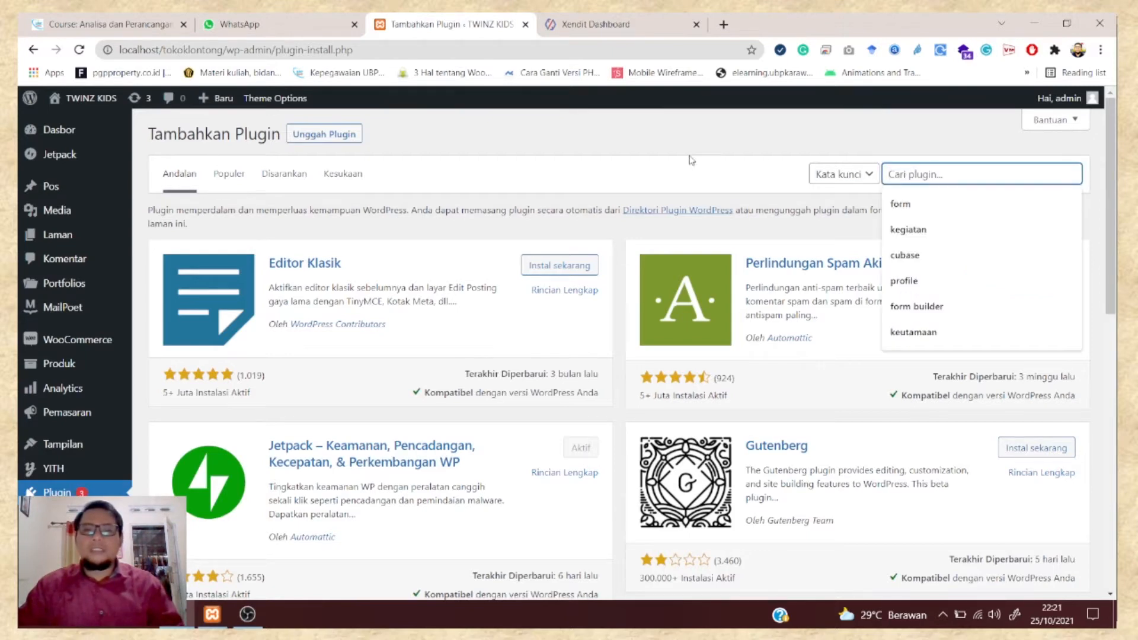
click(640, 148)
click(914, 177)
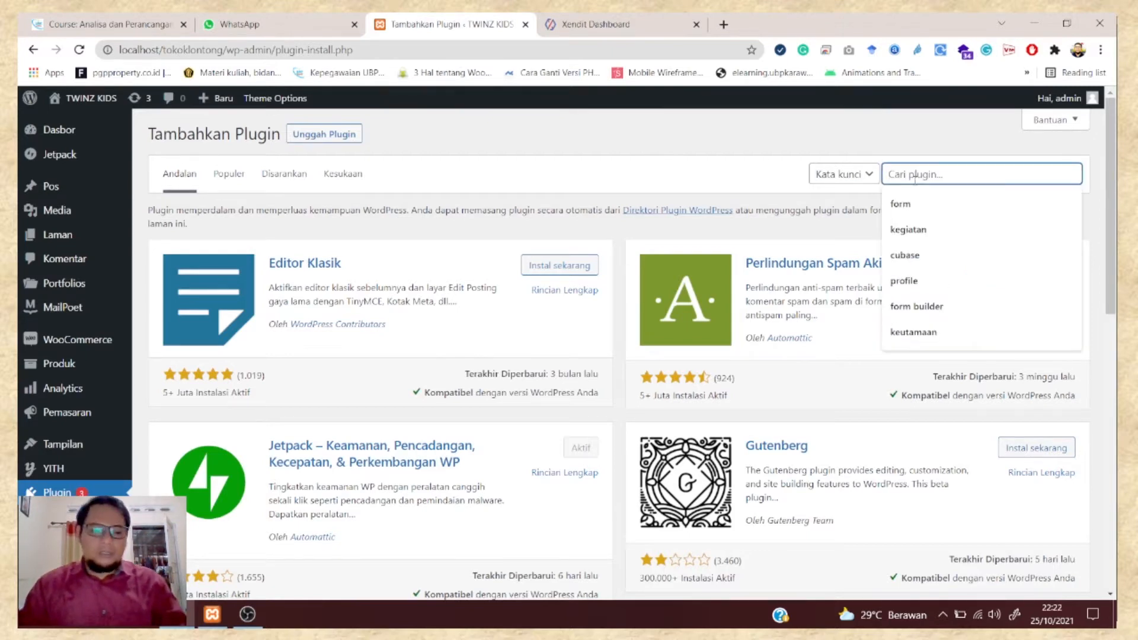
text(woocommerce)
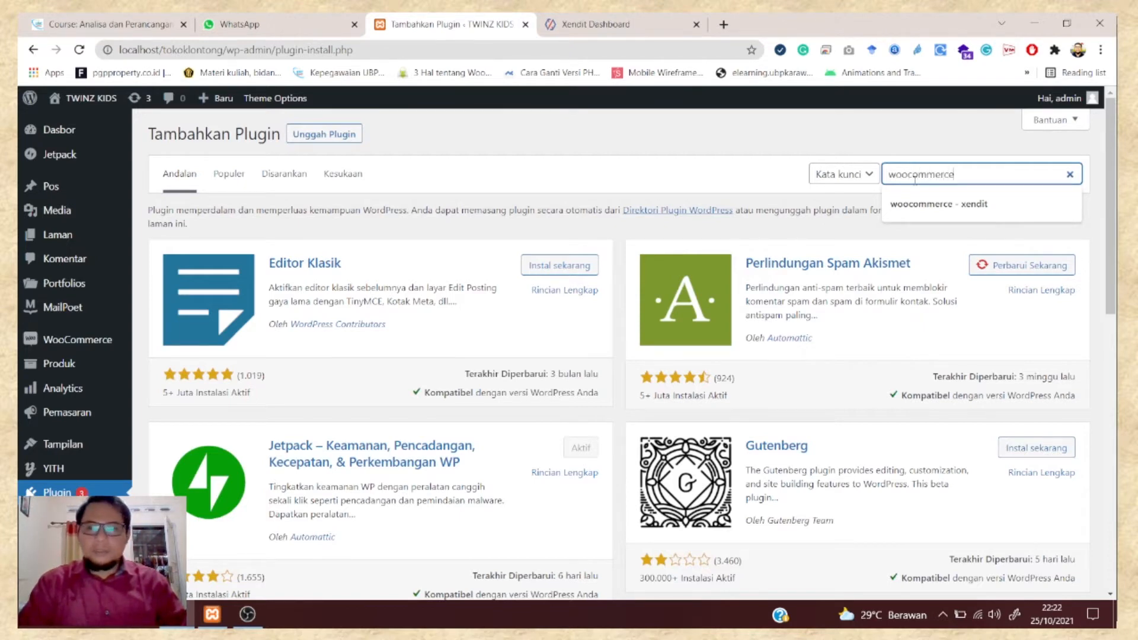
key(Return)
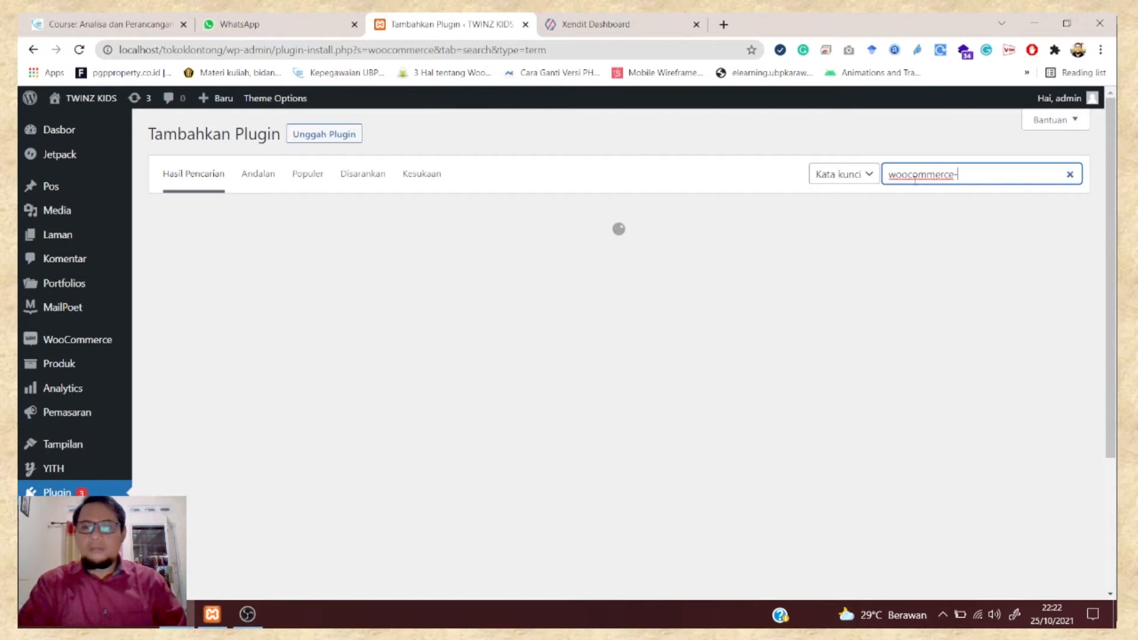
text(-xe)
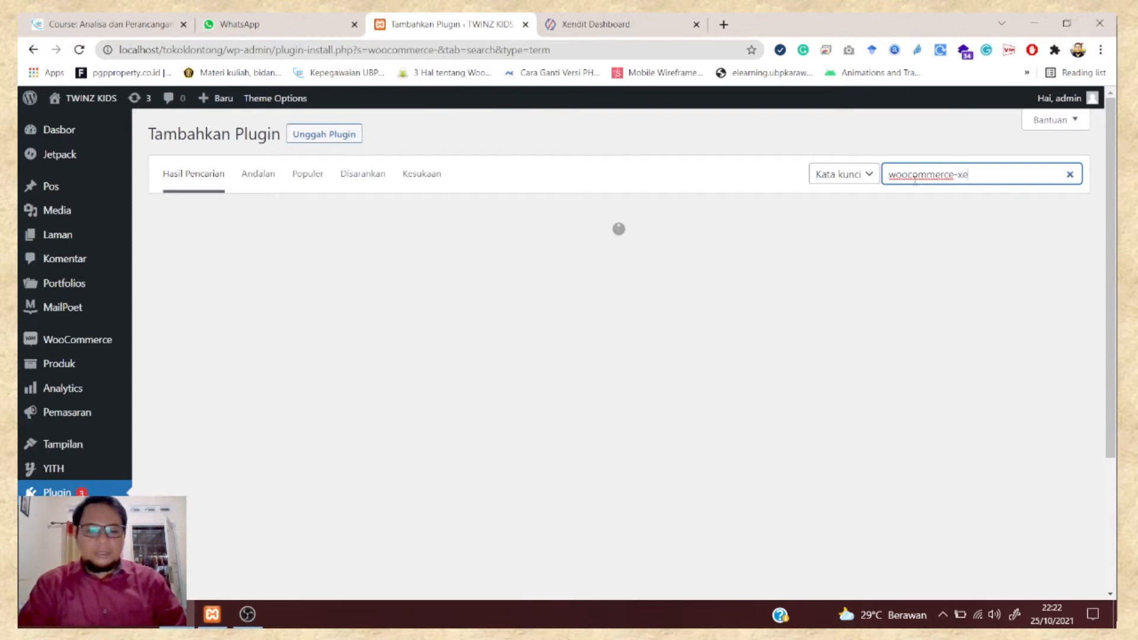
text(ndit)
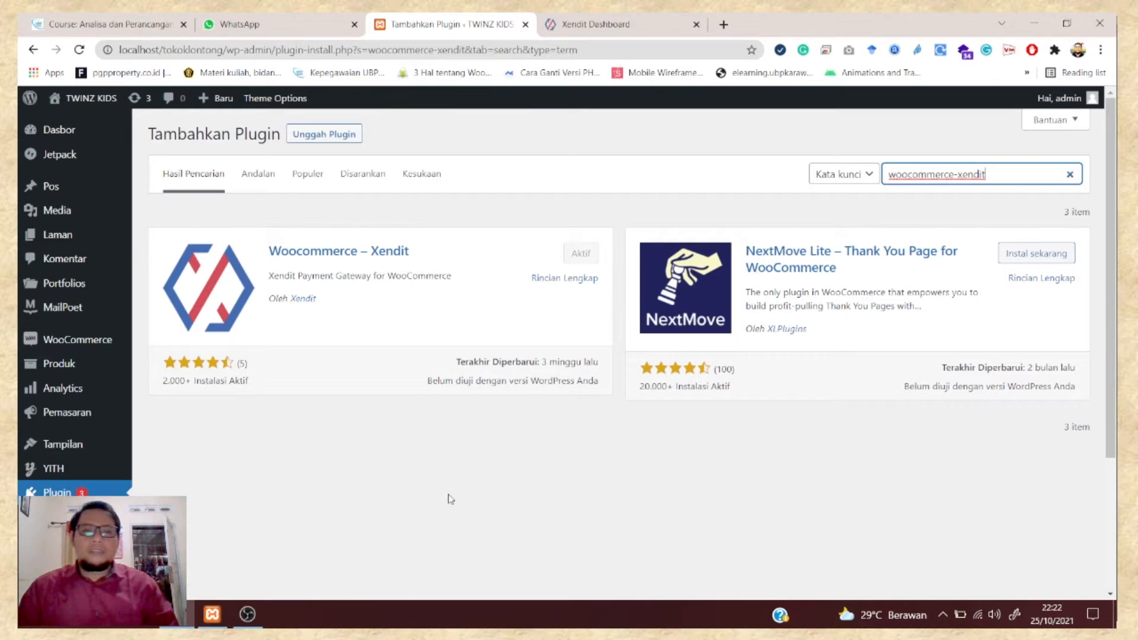
click(623, 21)
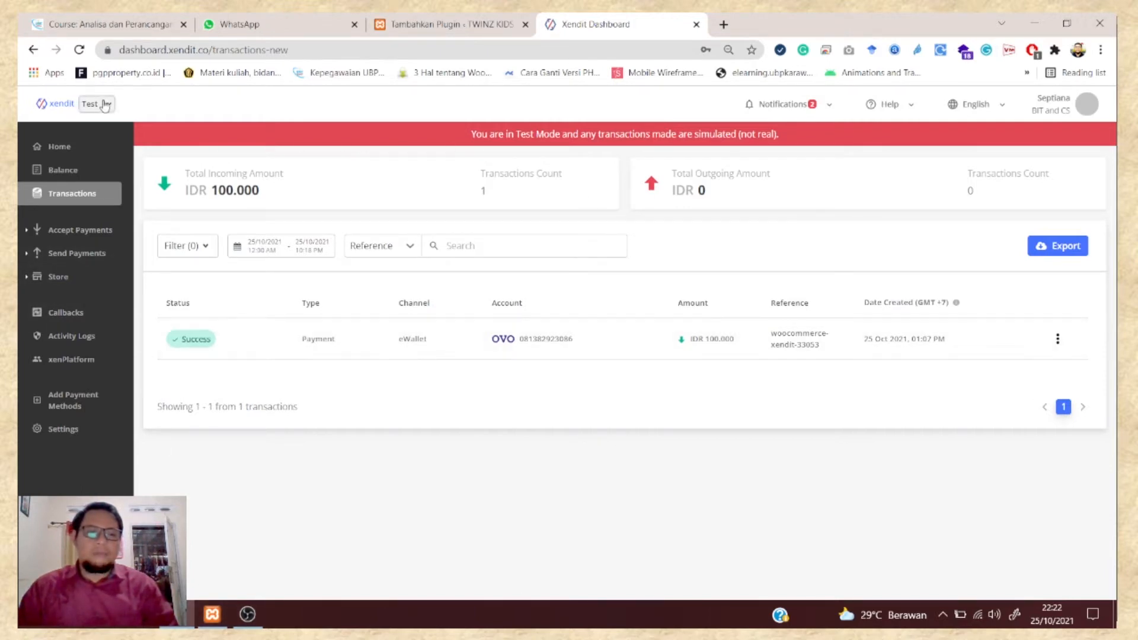
- Go to Settings > Developers > API keys in the Xendit Dashboard
click(73, 433)
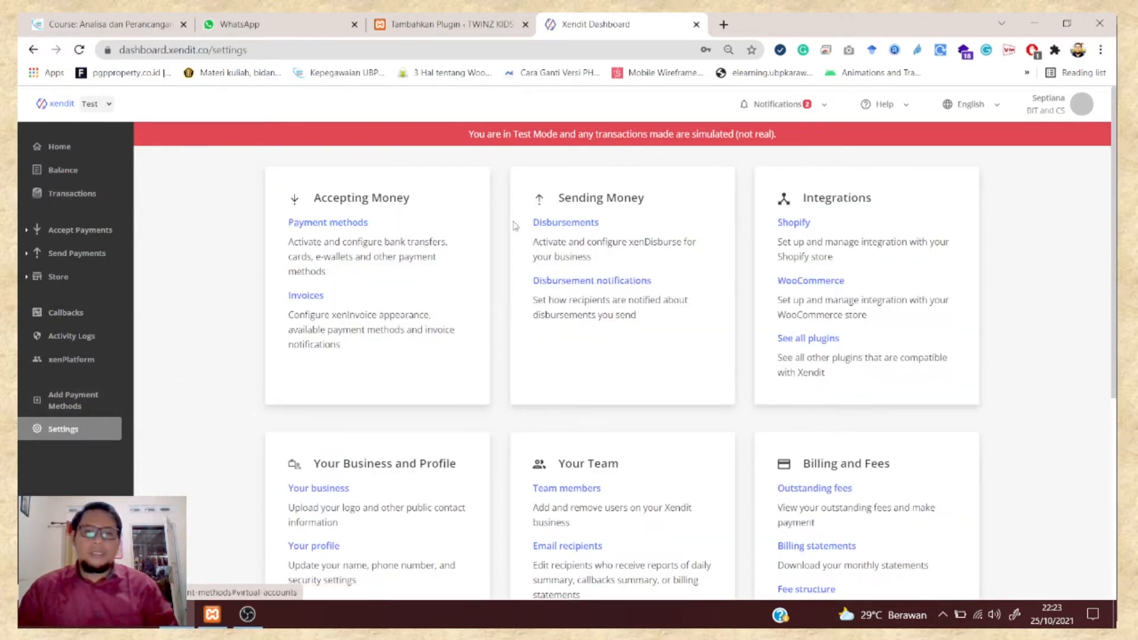
click(451, 25)
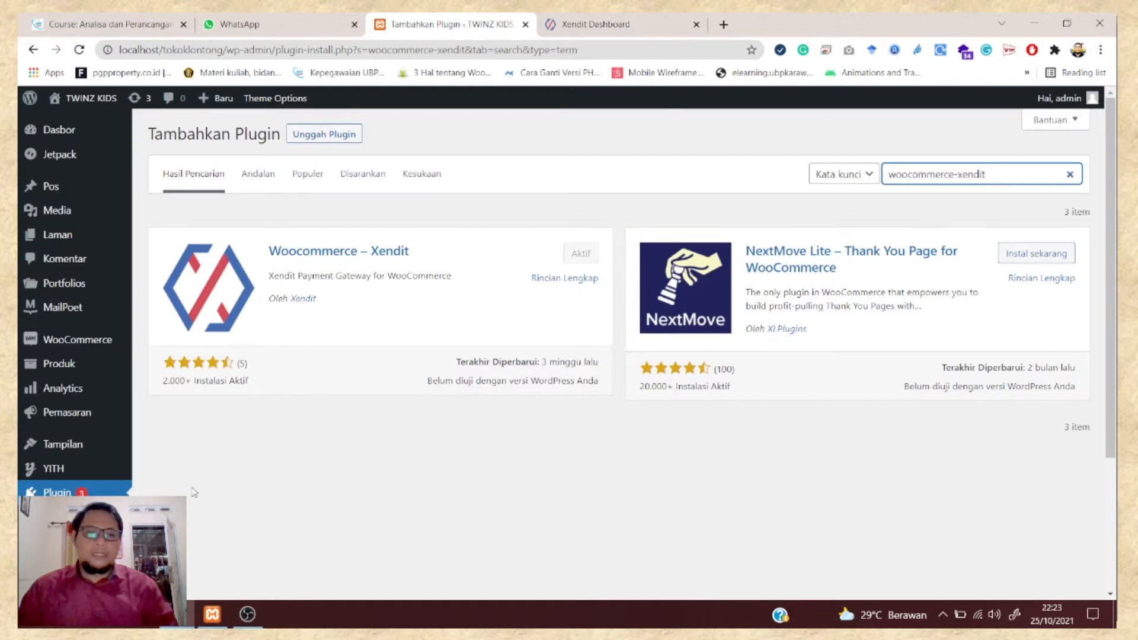
click(595, 24)
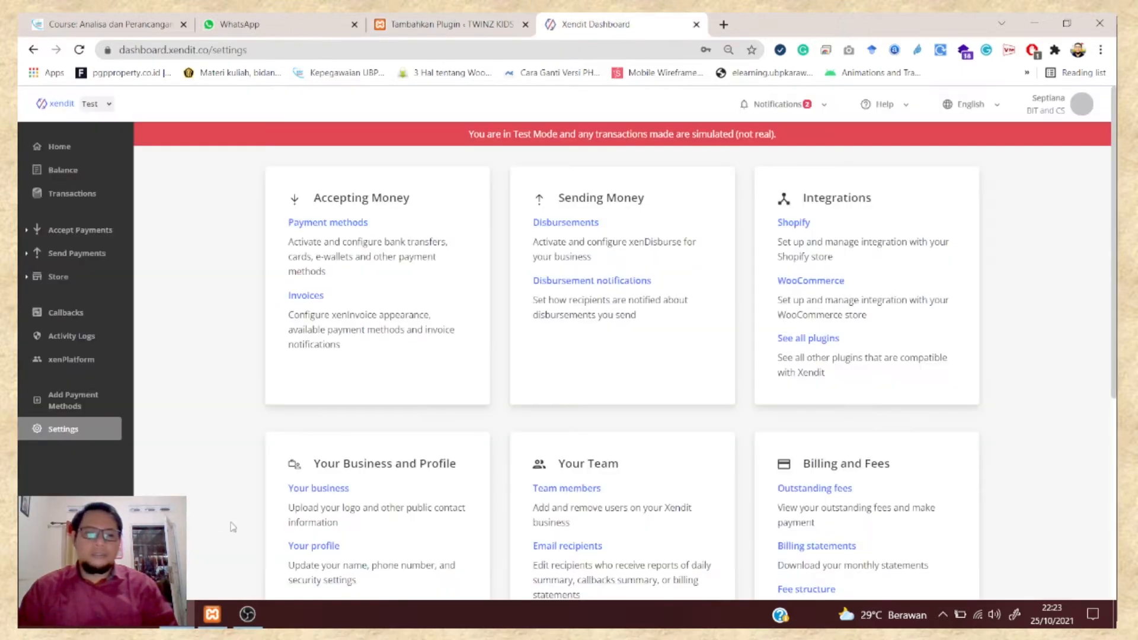
scroll(457, 415, down, 5)
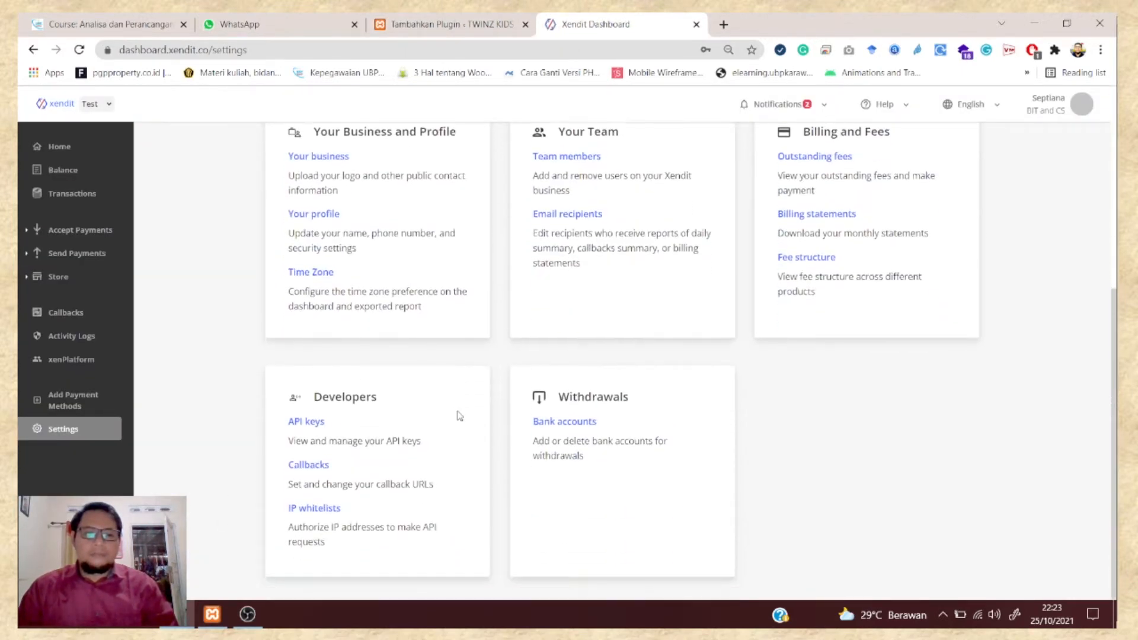
click(304, 422)
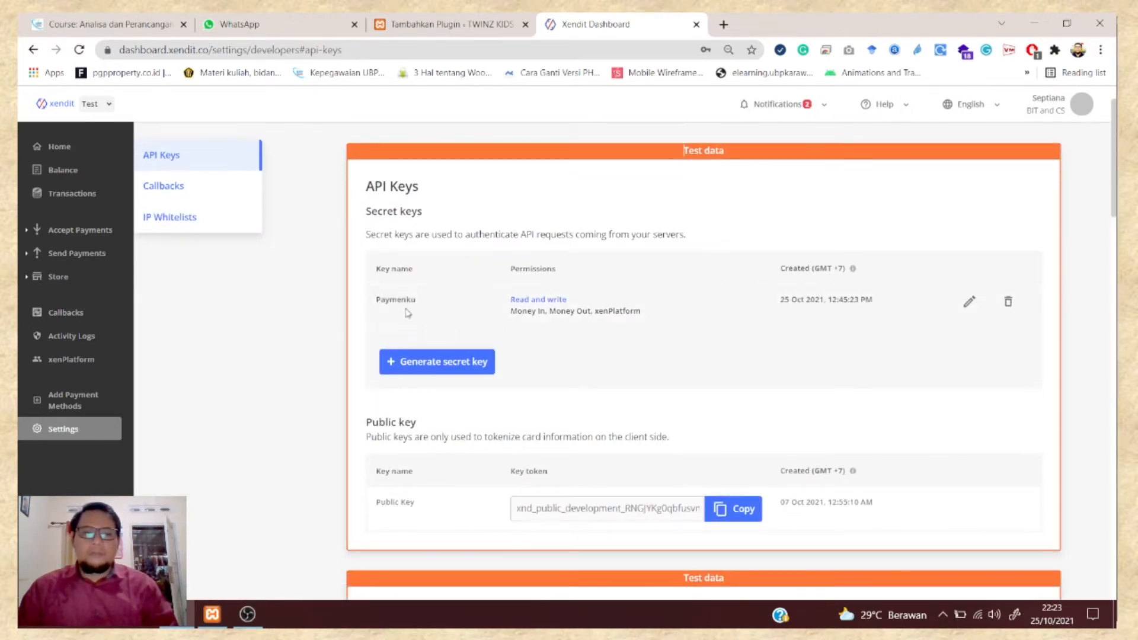
- Delete the Paymenku secret API key, confirming with the account password
click(1008, 301)
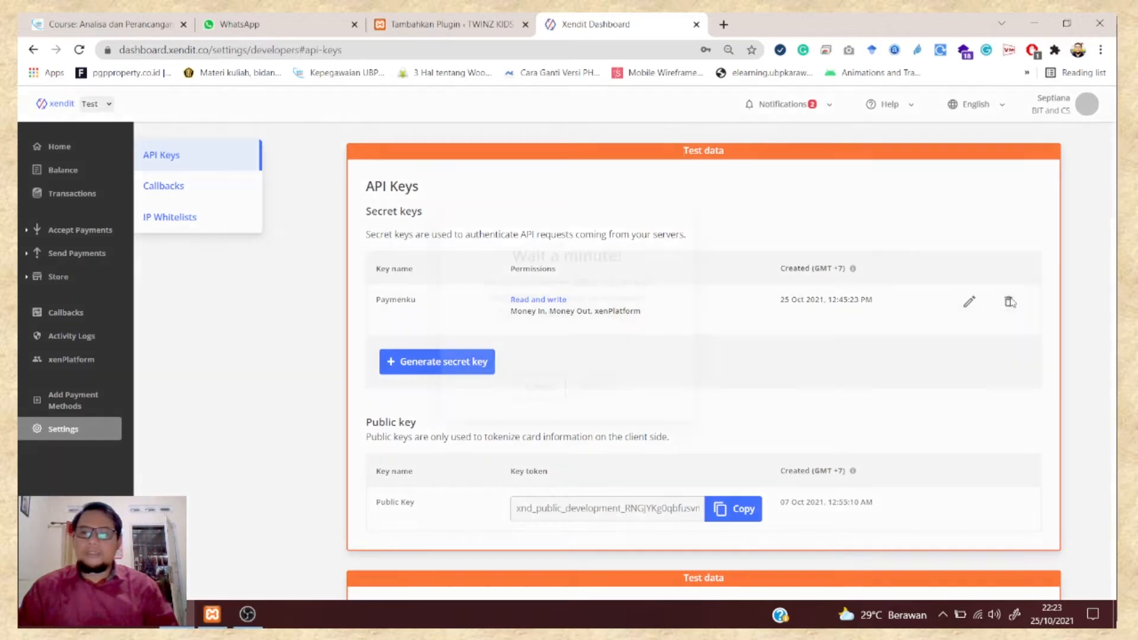
click(513, 396)
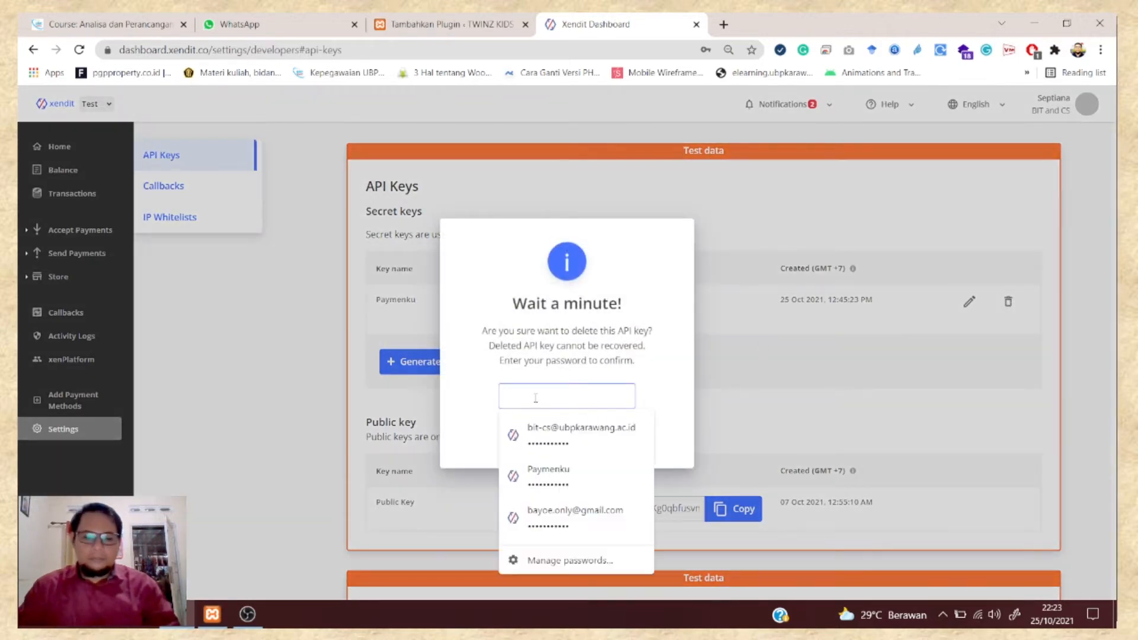
text(••••••)
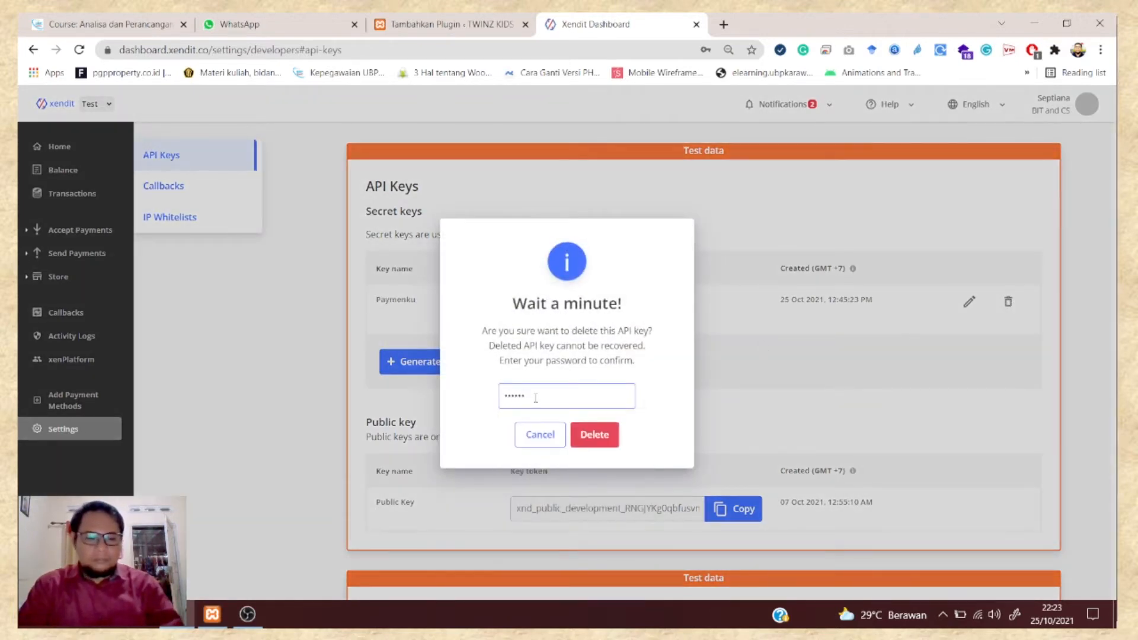
text(•)
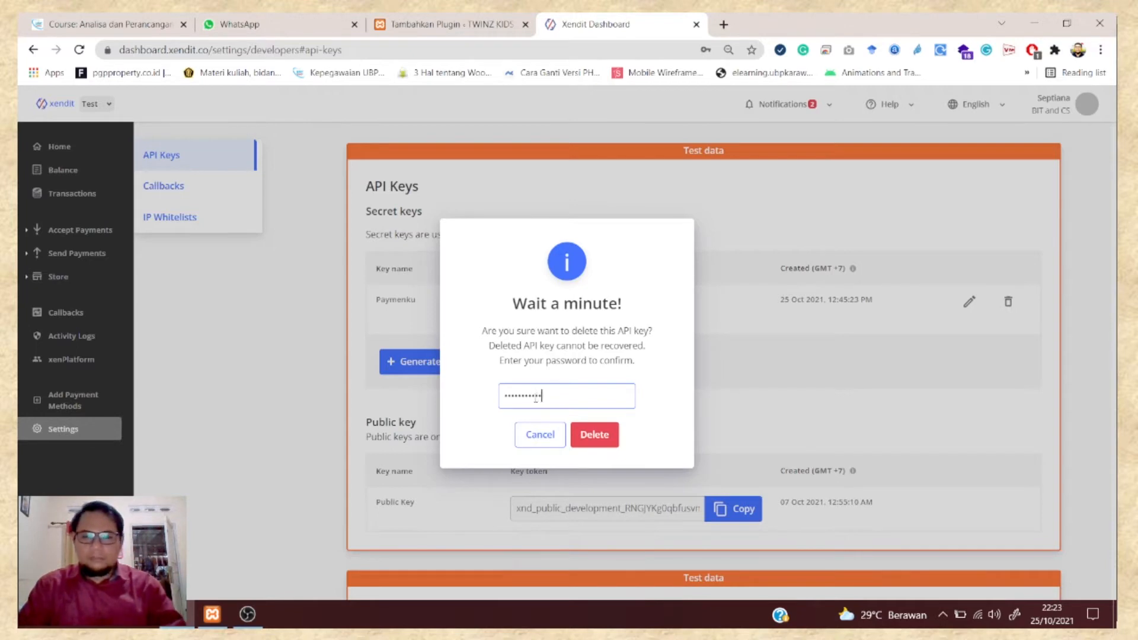
click(601, 437)
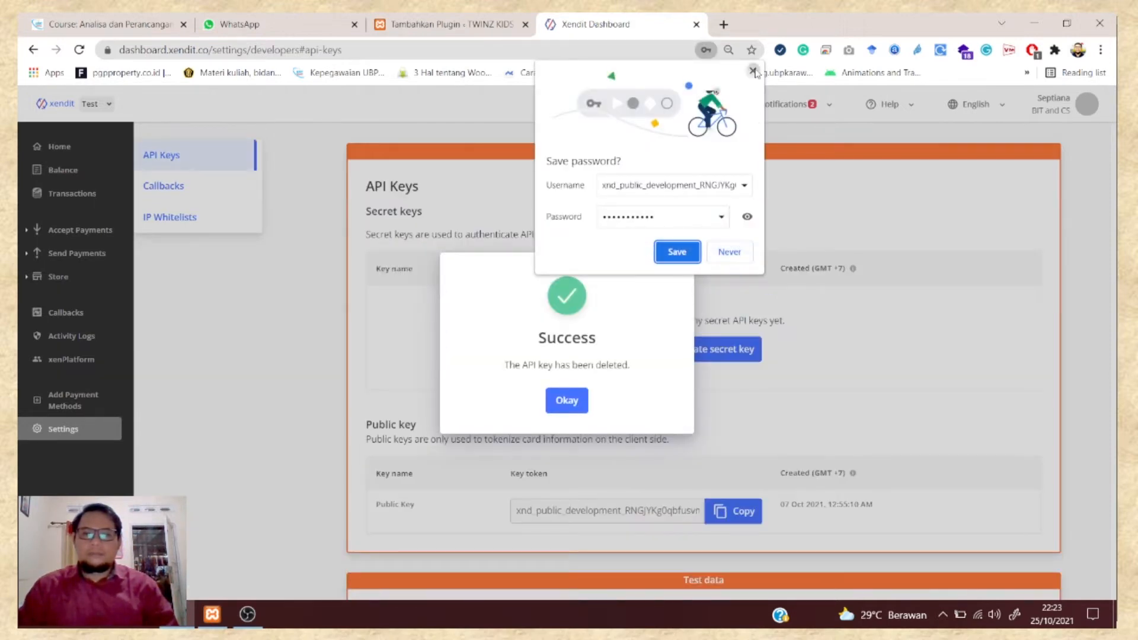
click(676, 252)
click(574, 404)
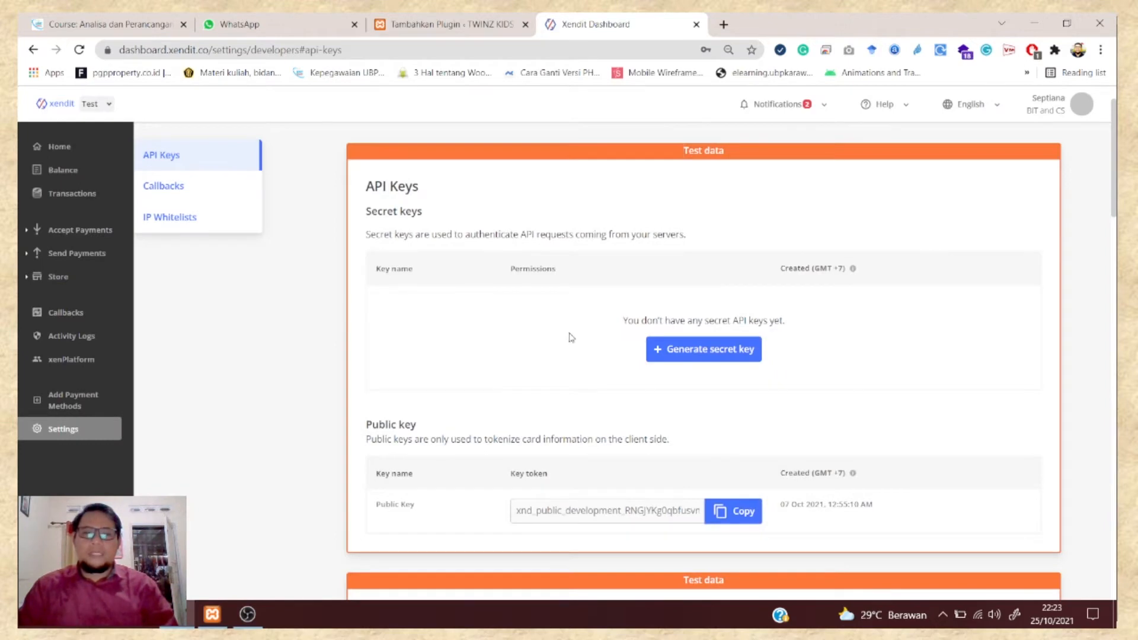
scroll(676, 302, down, 3)
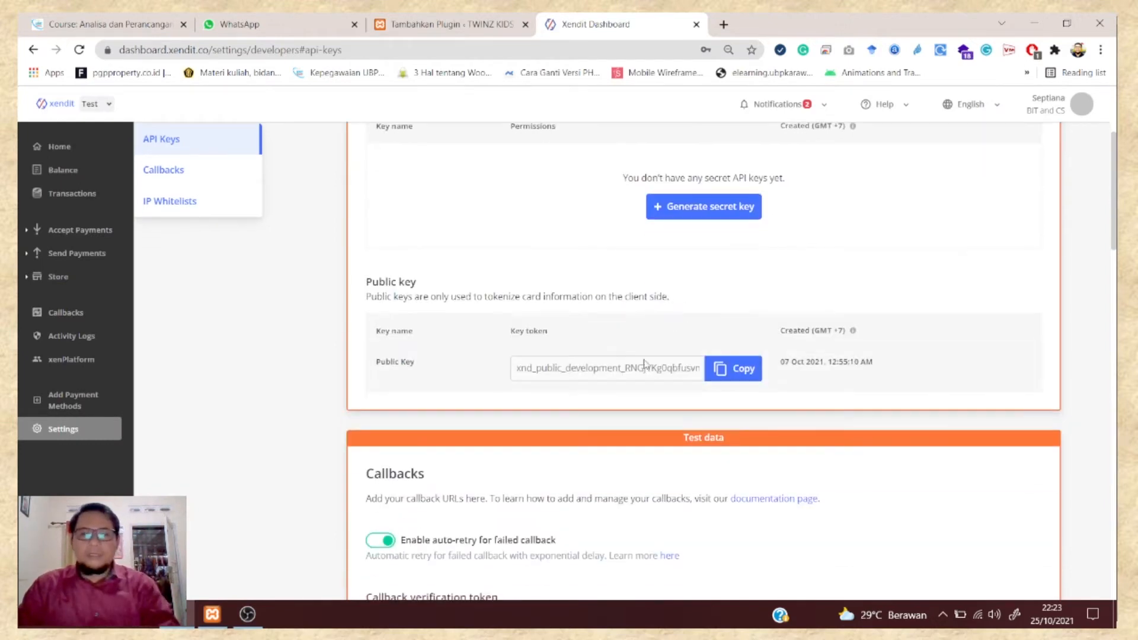
scroll(593, 374, up, 3)
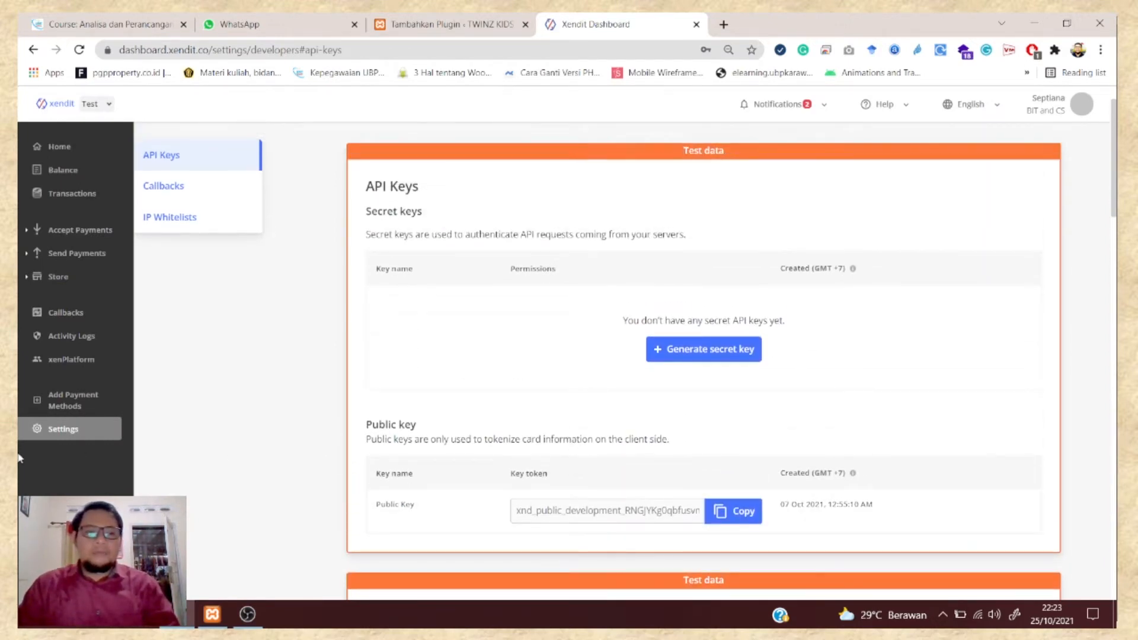
click(450, 24)
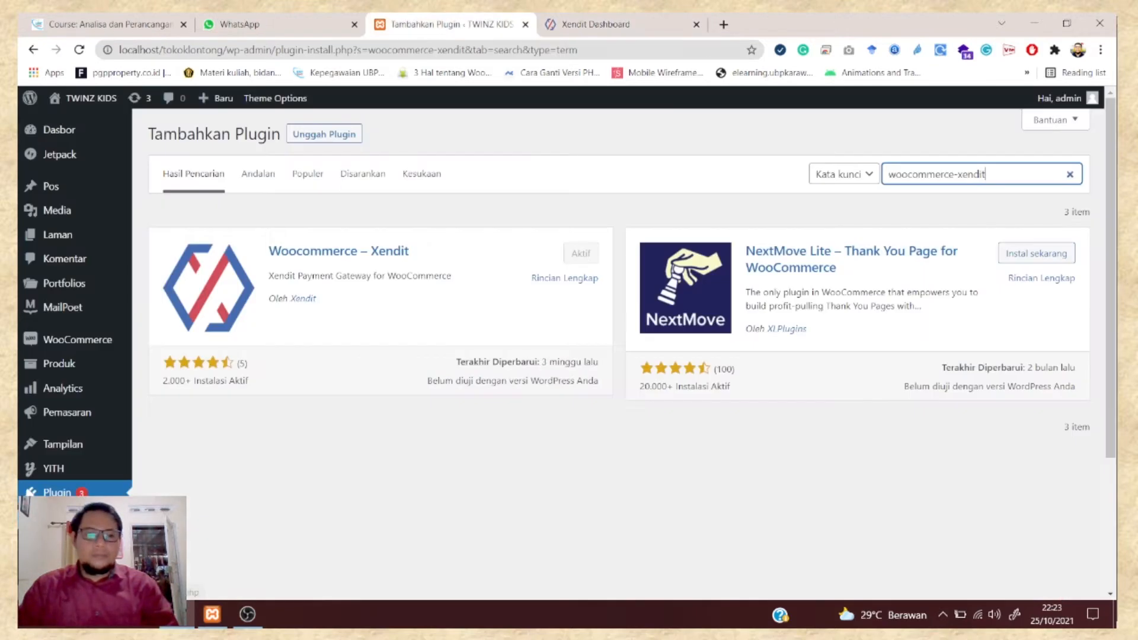
- Open the Woocommerce – Xendit plugin Settings and review the Xendit Payment Gateway Options
key(Return)
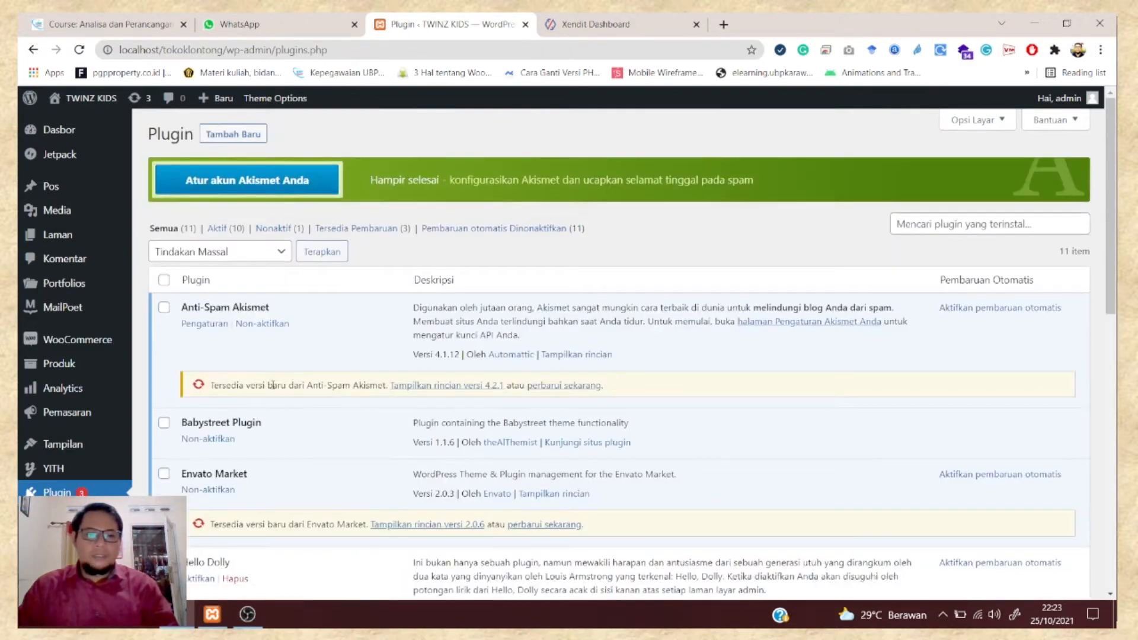
scroll(274, 390, down, 5)
scroll(275, 389, down, 6)
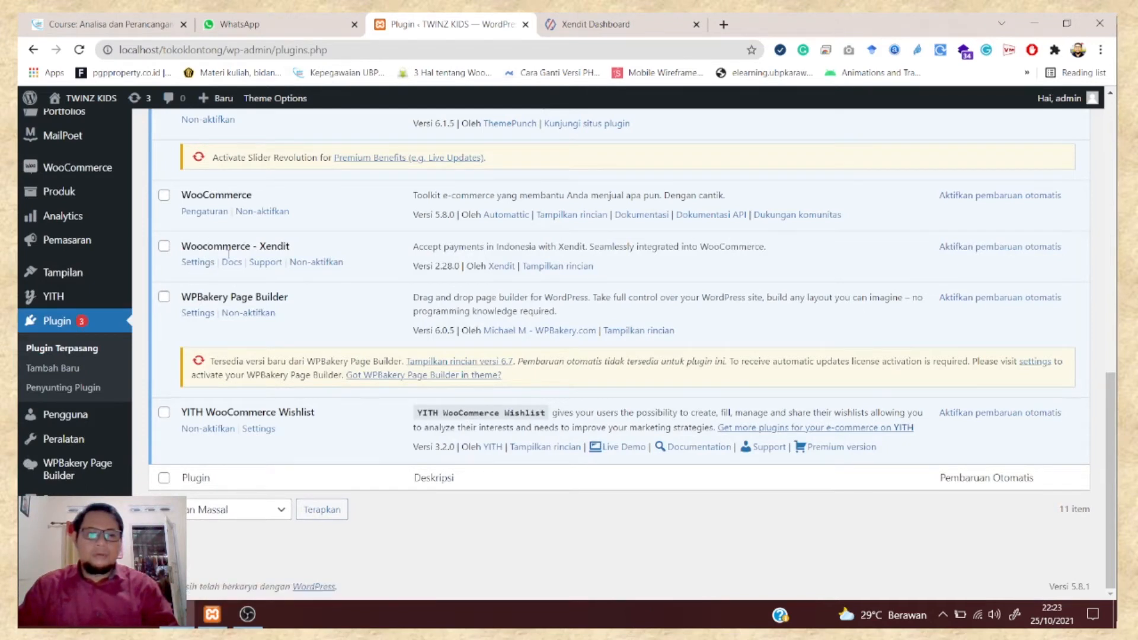
click(187, 266)
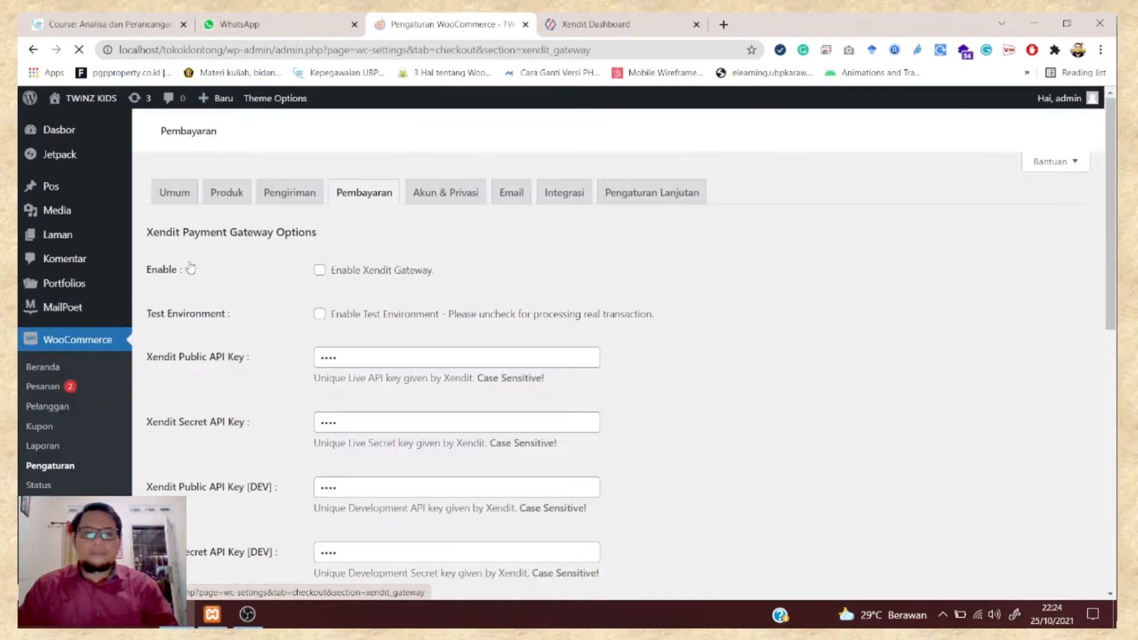
scroll(289, 264, down, 2)
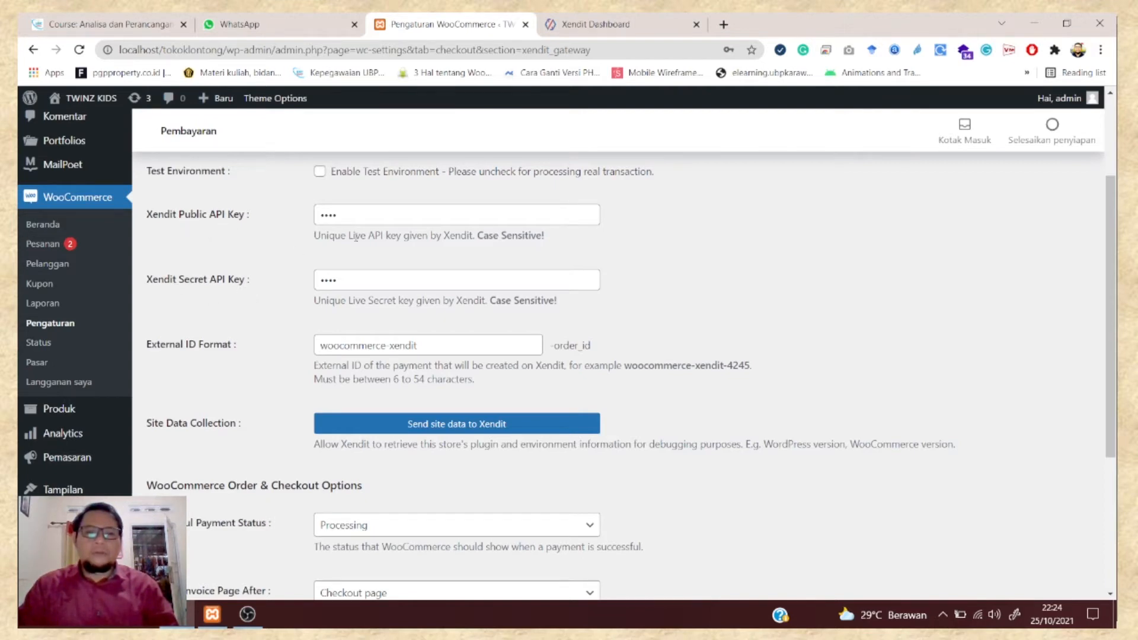
scroll(410, 266, up, 1)
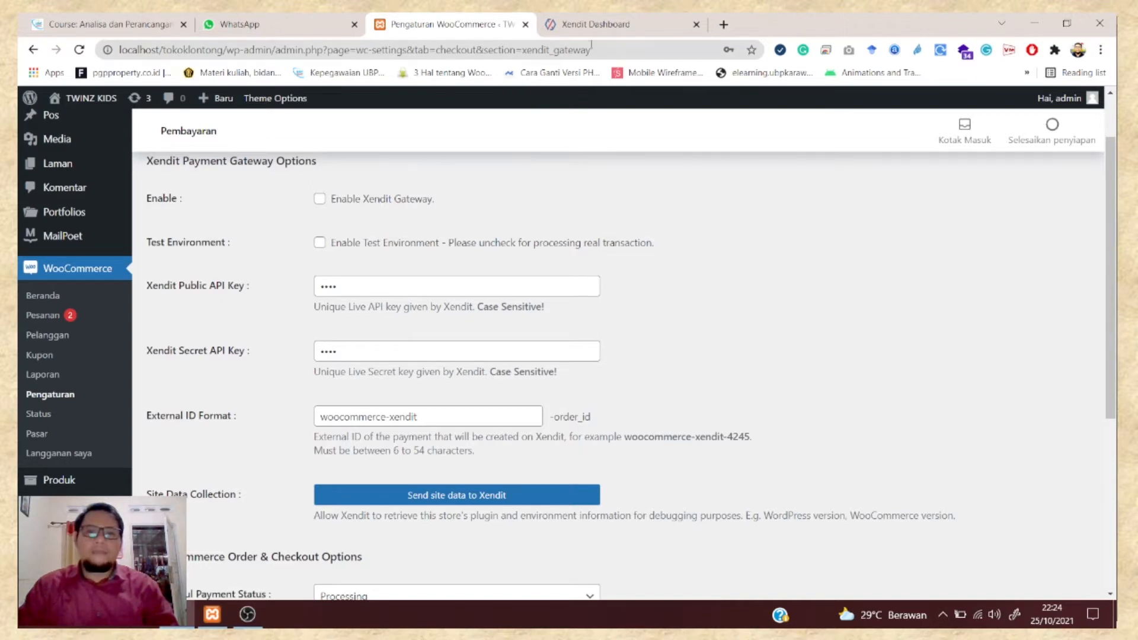
click(594, 24)
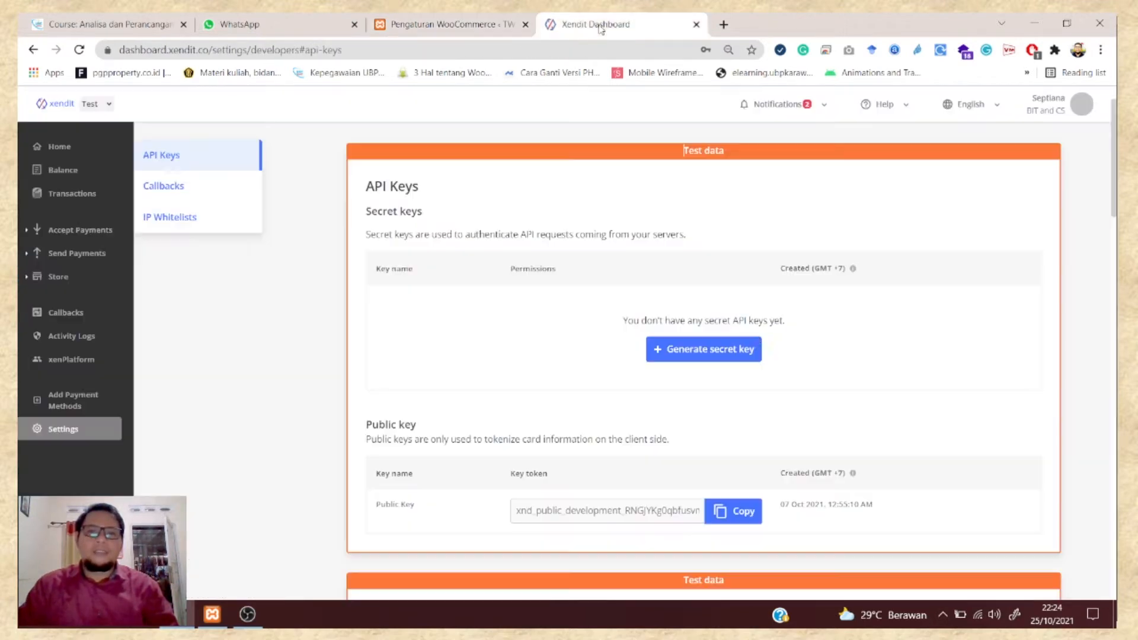
- Start a new secret key with Write permission for Money-in, Money-out and xenPlatform
click(481, 26)
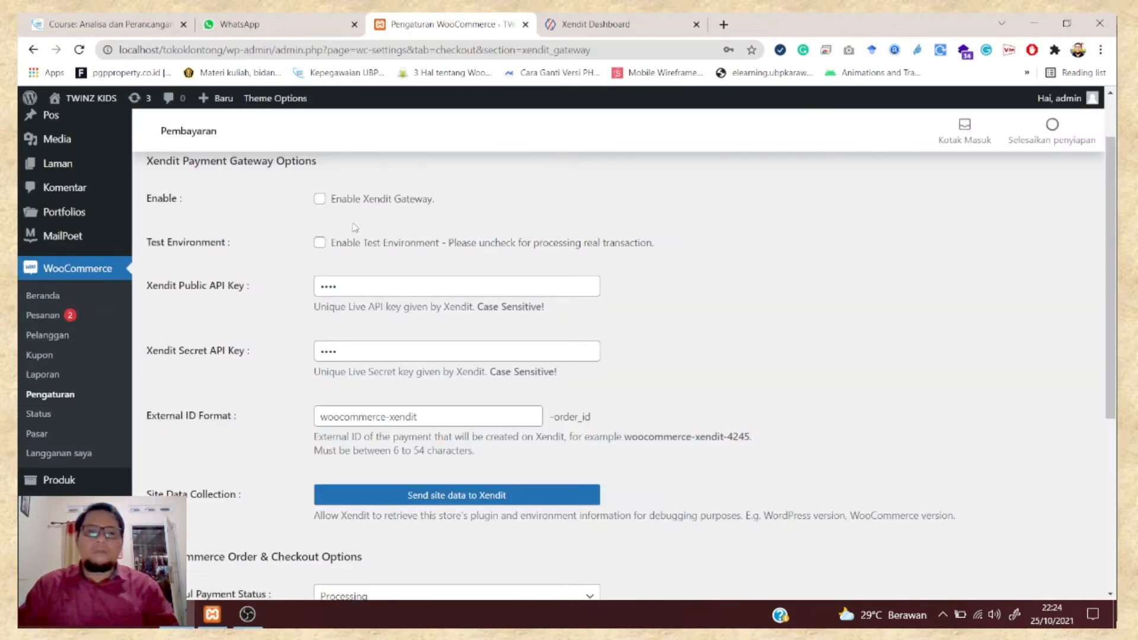
click(596, 23)
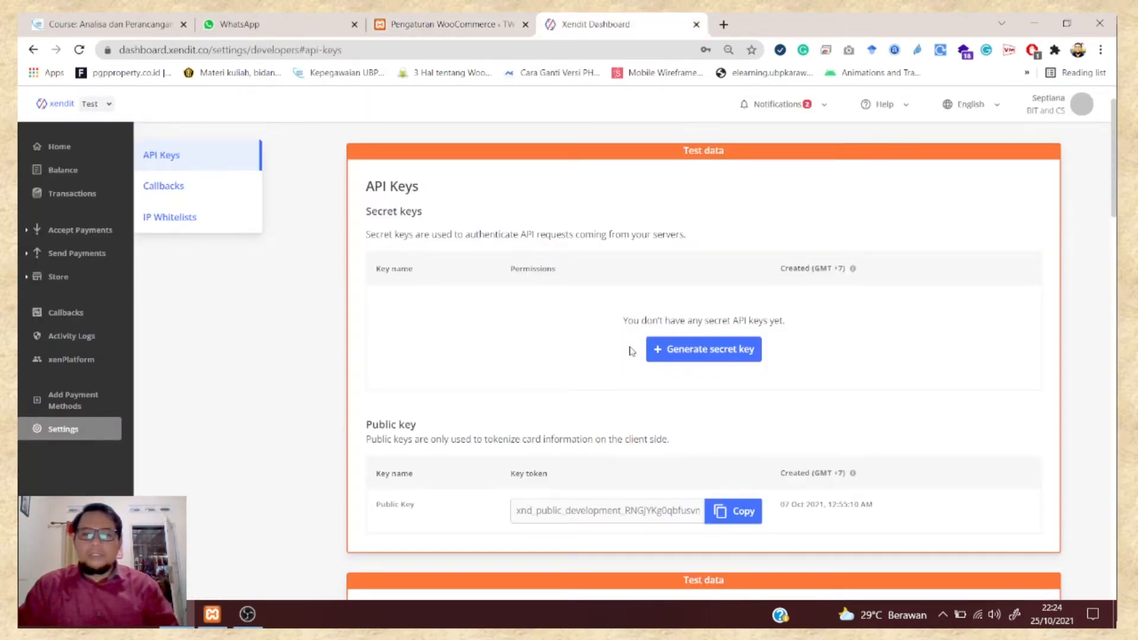
click(714, 354)
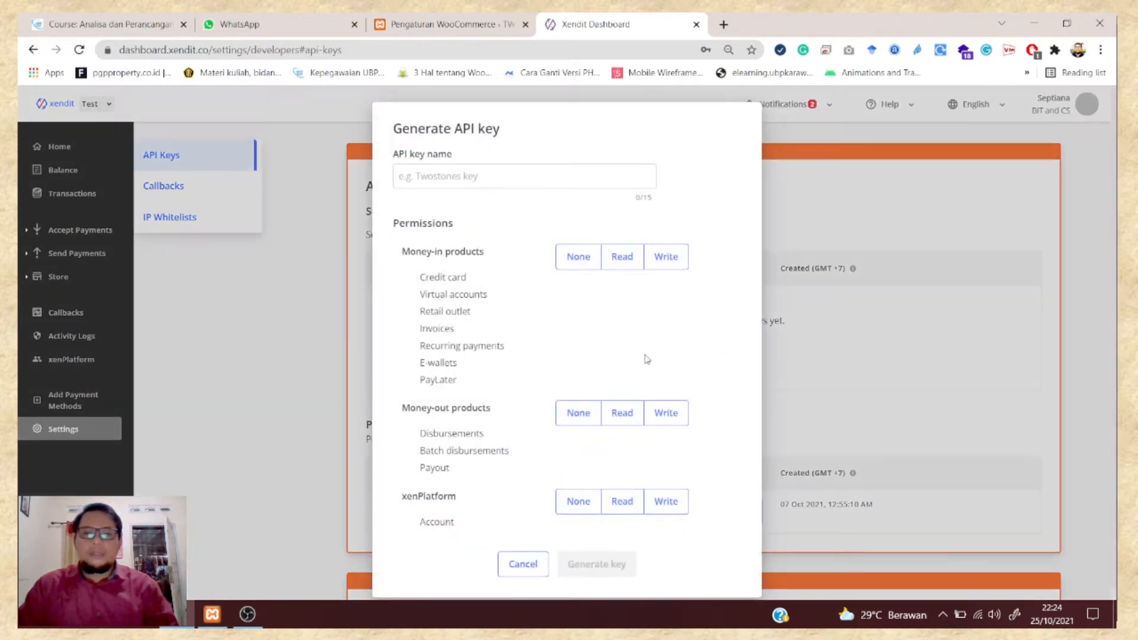
click(669, 258)
click(622, 412)
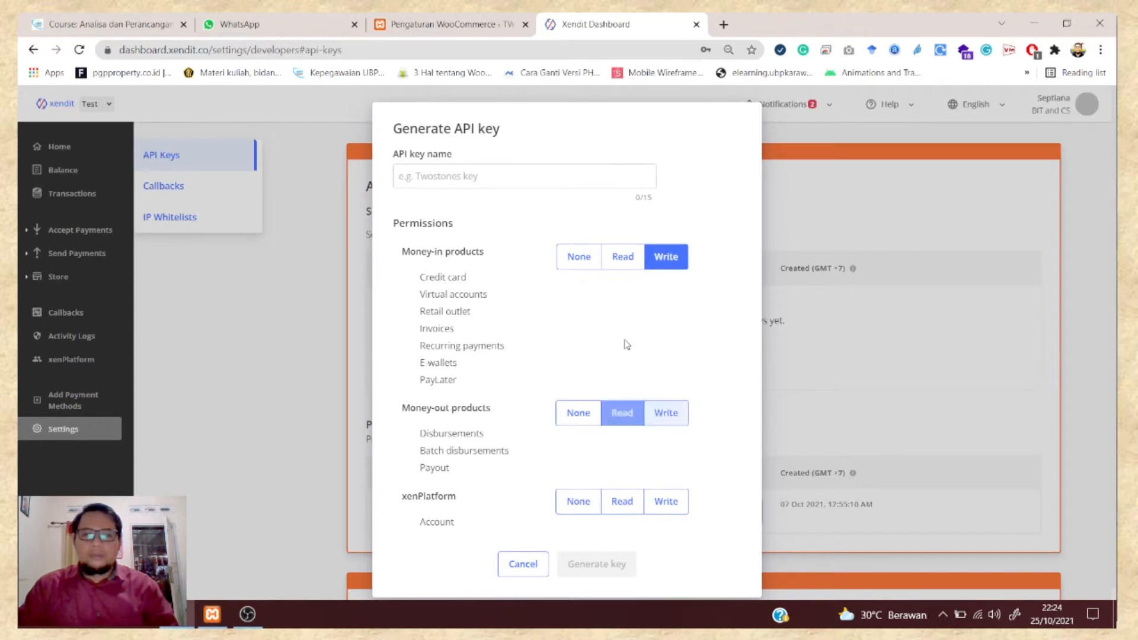
click(665, 414)
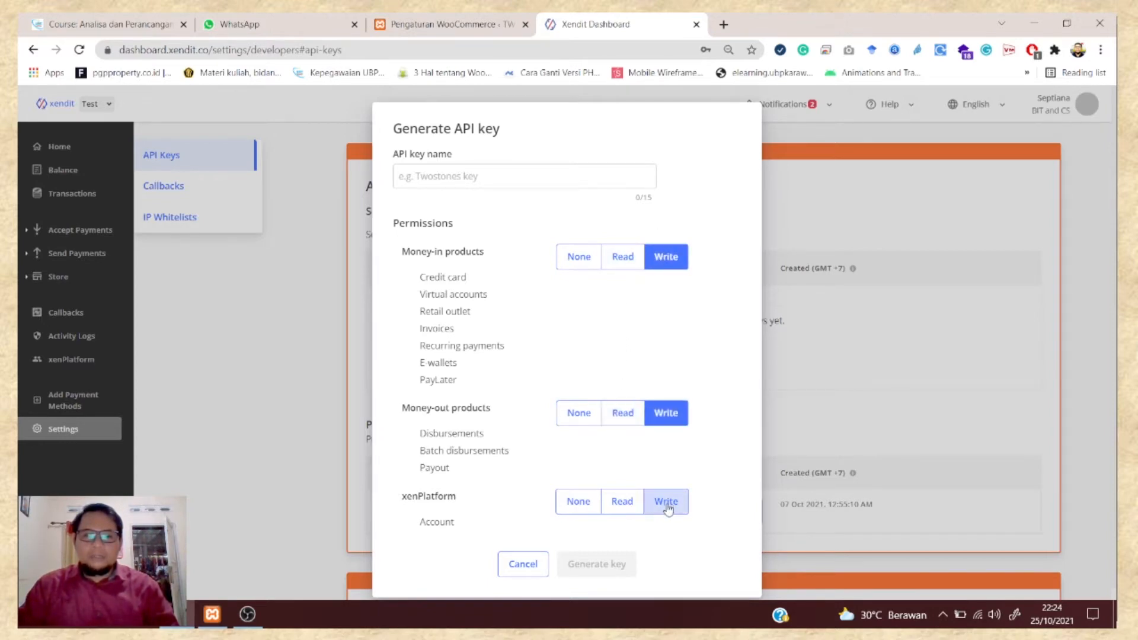
click(666, 501)
scroll(484, 446, down, 1)
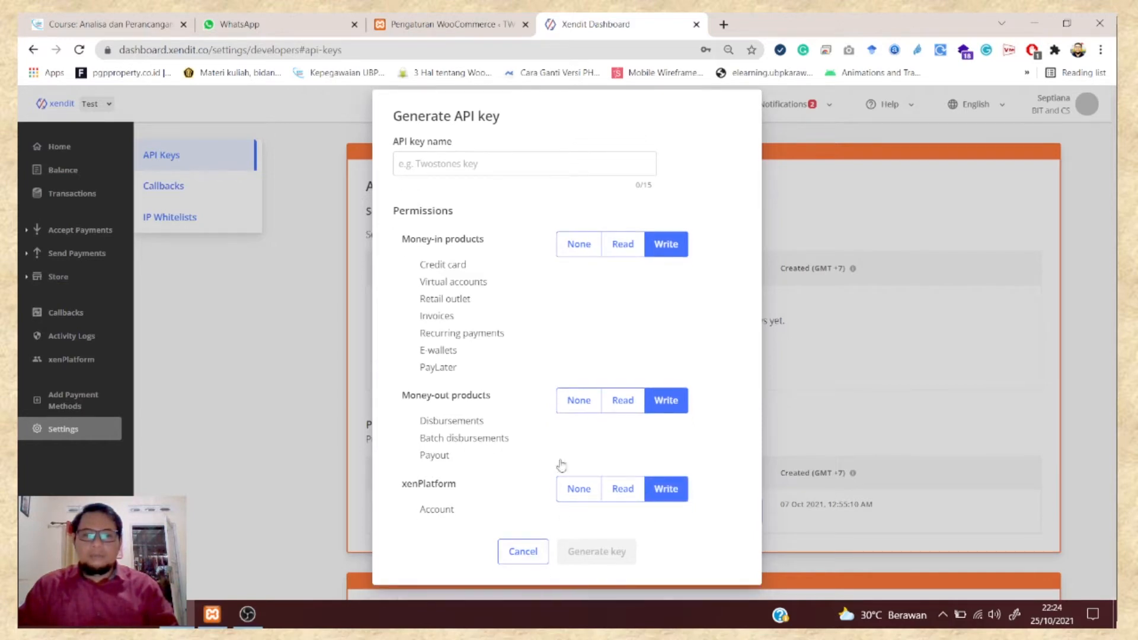
- Name the key APIKLONTONG and submit it with Generate key
click(505, 163)
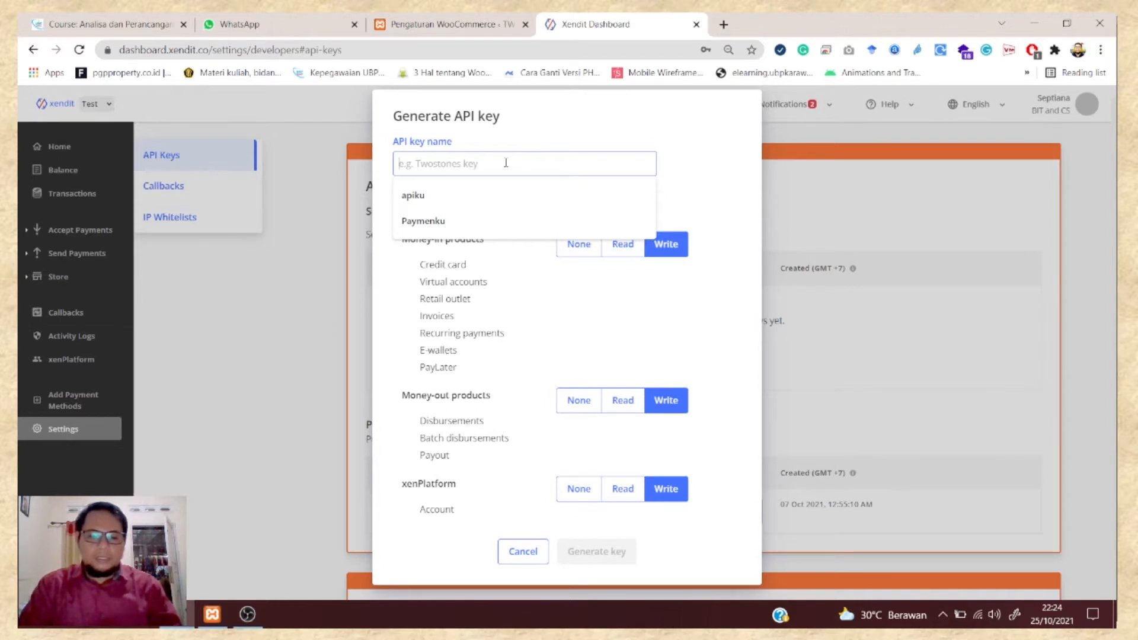
text(BU)
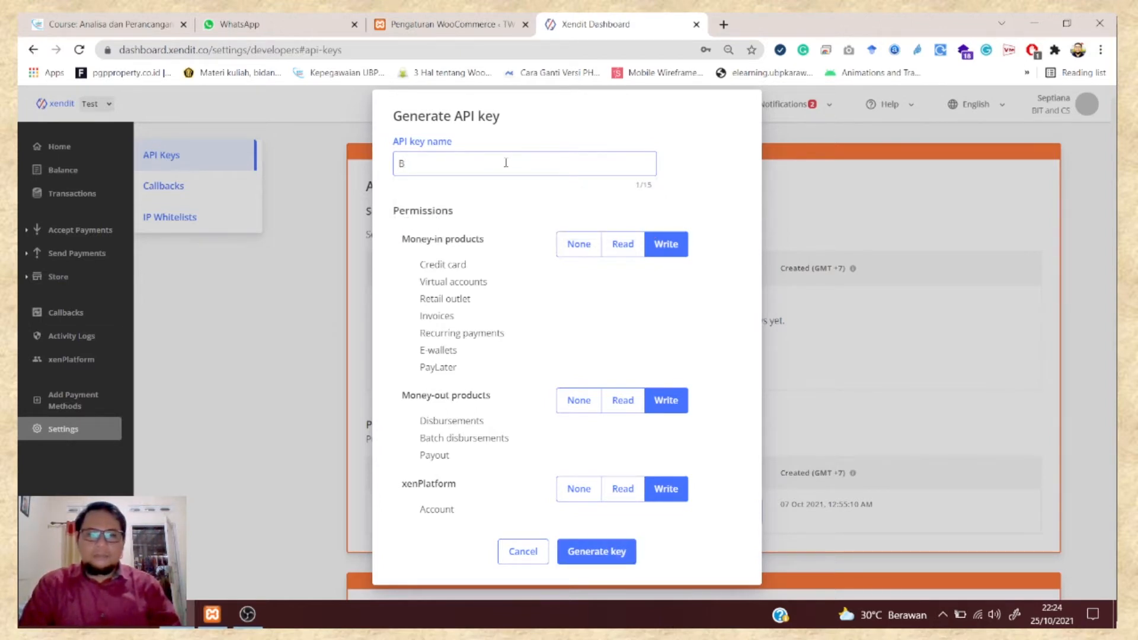
key(BackSpace)
text(A)
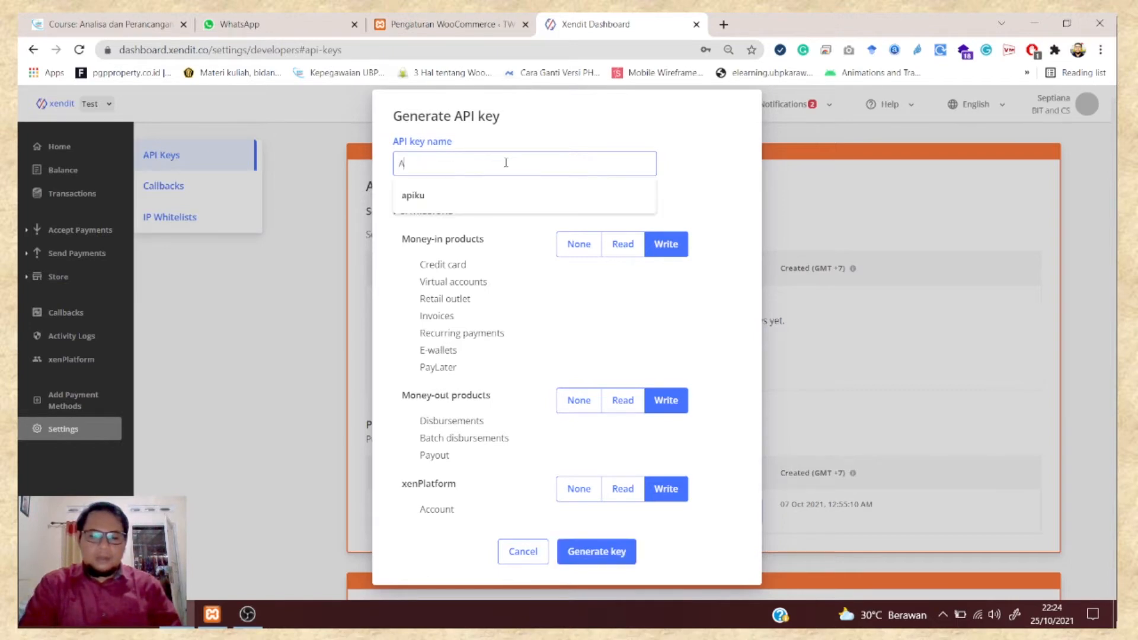
text(PI)
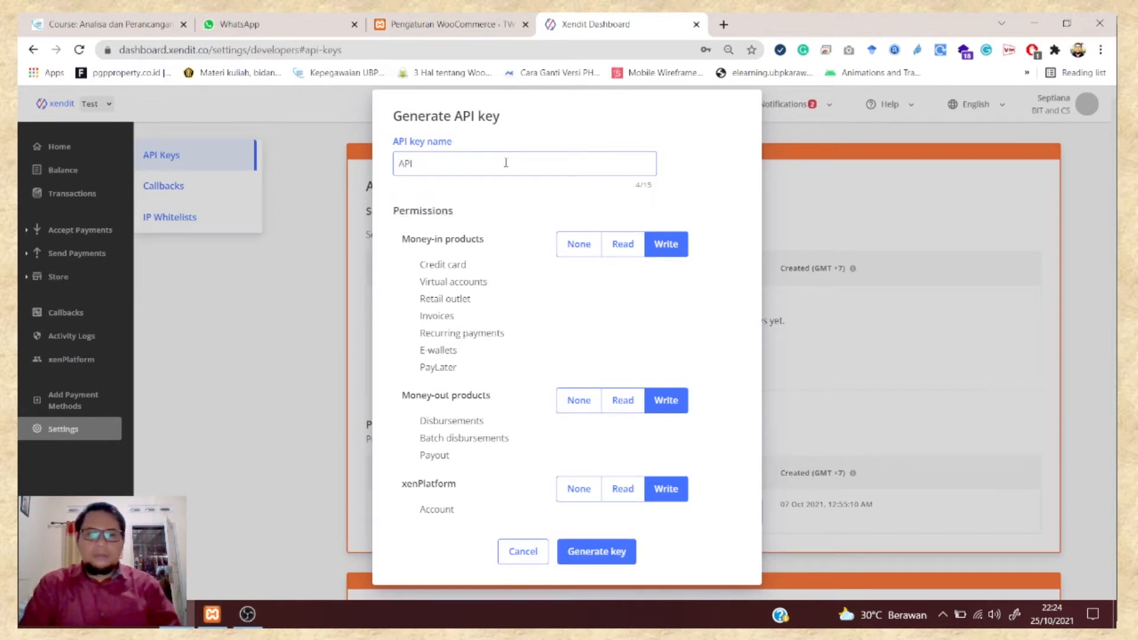
key(BackSpace)
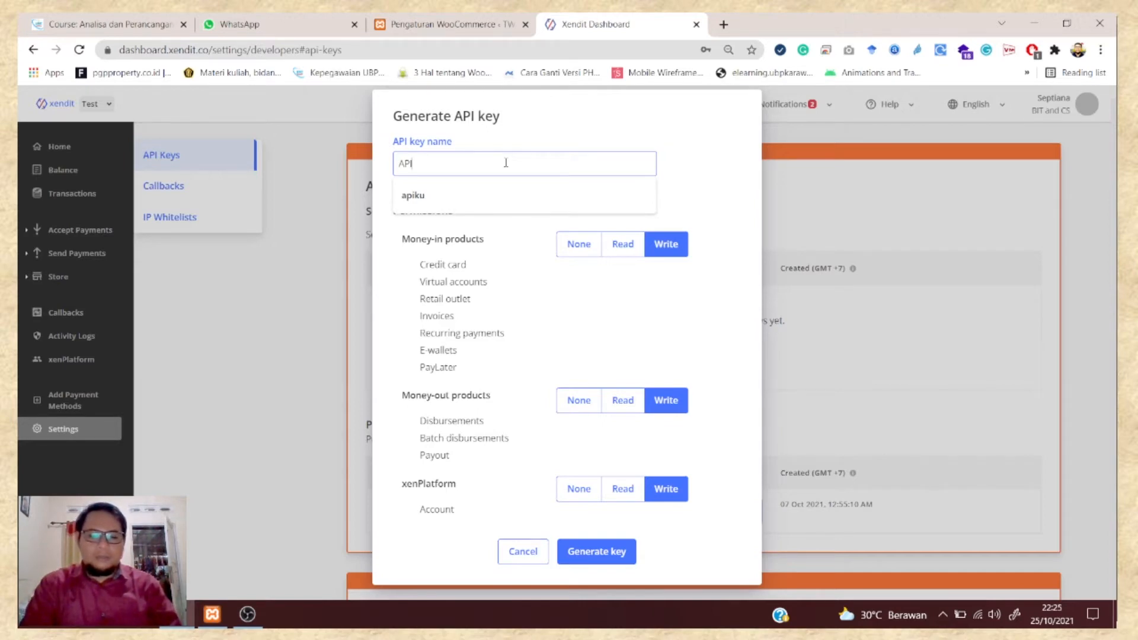
text(KLONTONG)
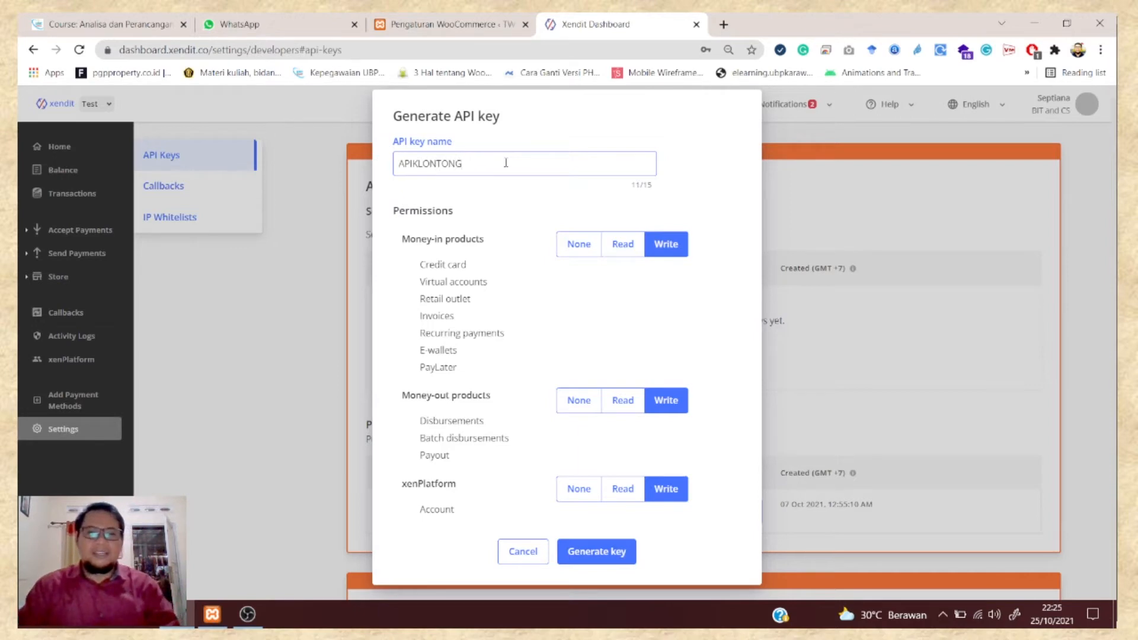
click(603, 558)
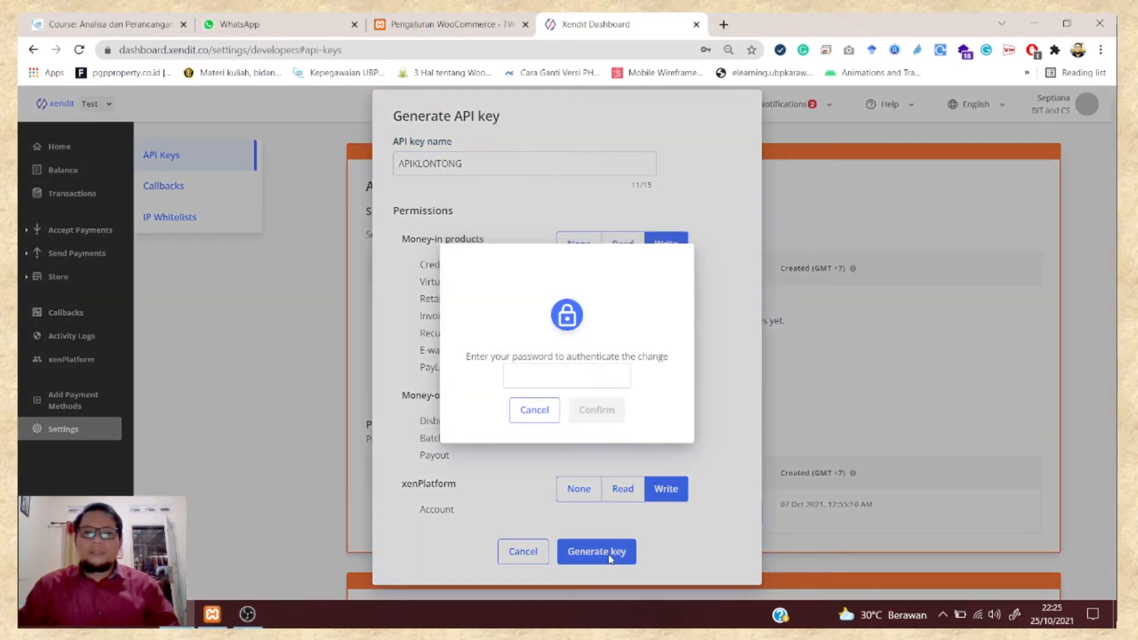
- Enter the account password and confirm to create the APIKLONTONG key
click(558, 374)
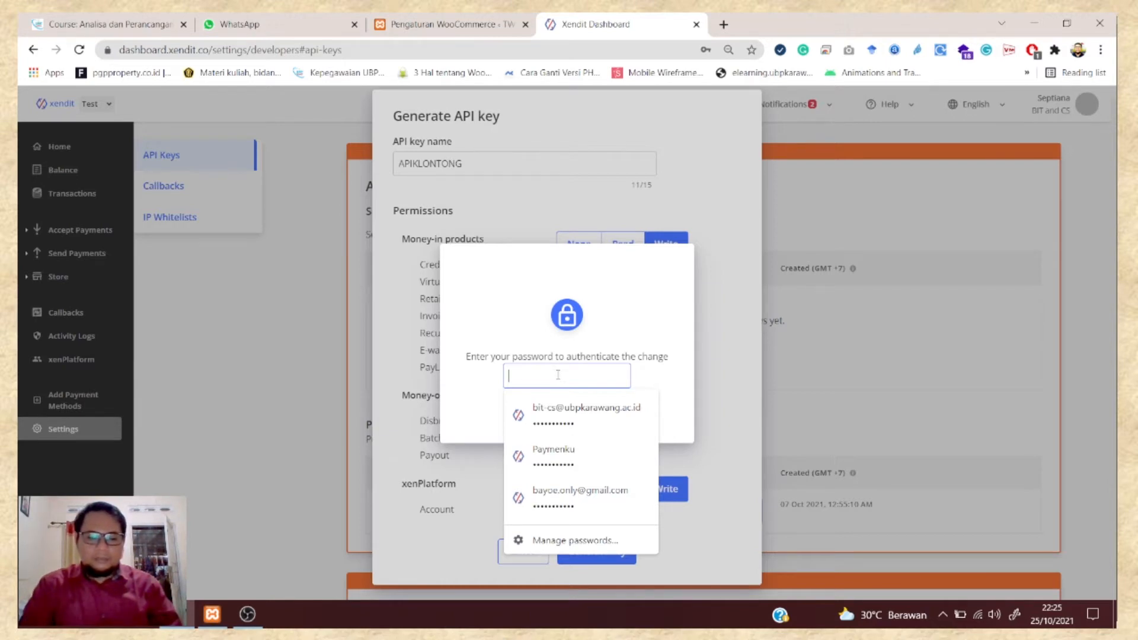
text(••)
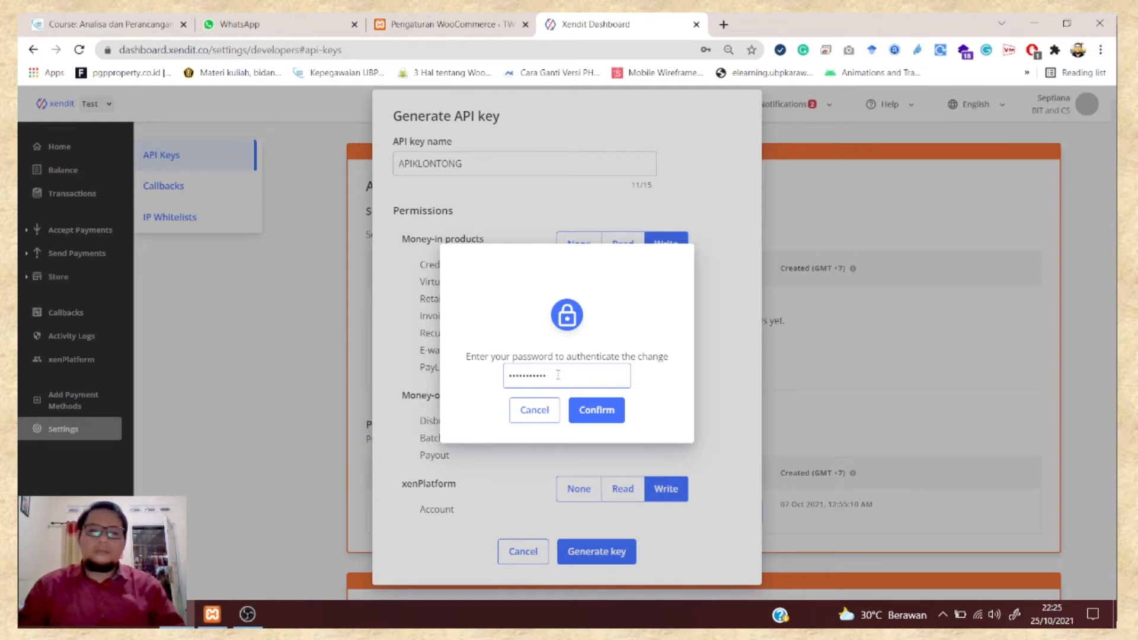
click(602, 414)
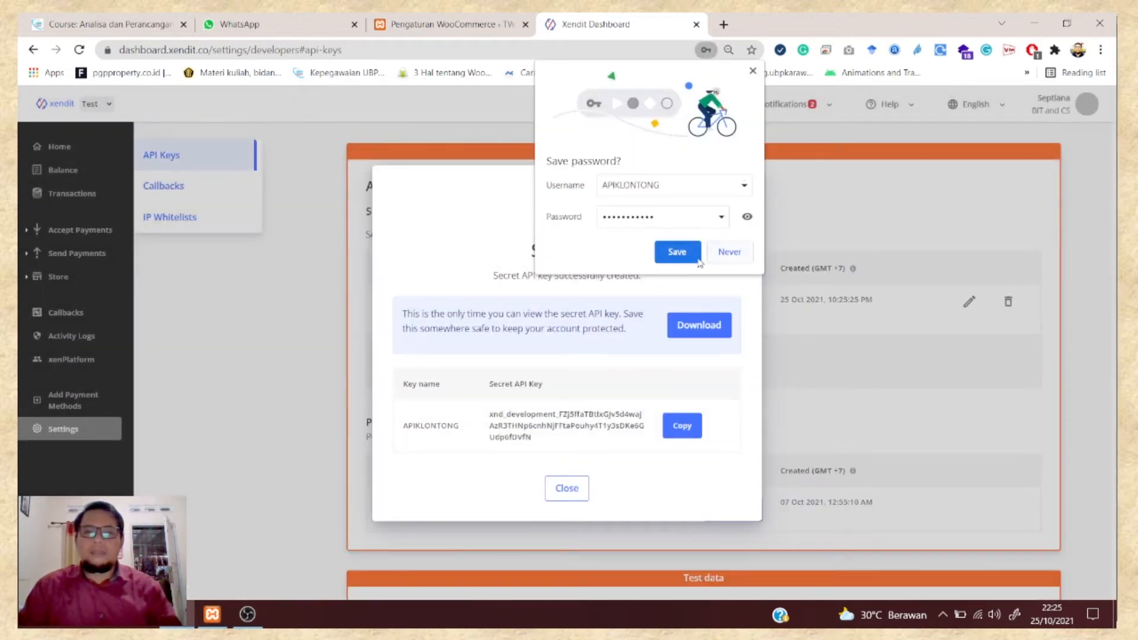
- Download and check the APIKLONTONG key file, then copy the secret key and close the dialog
click(698, 259)
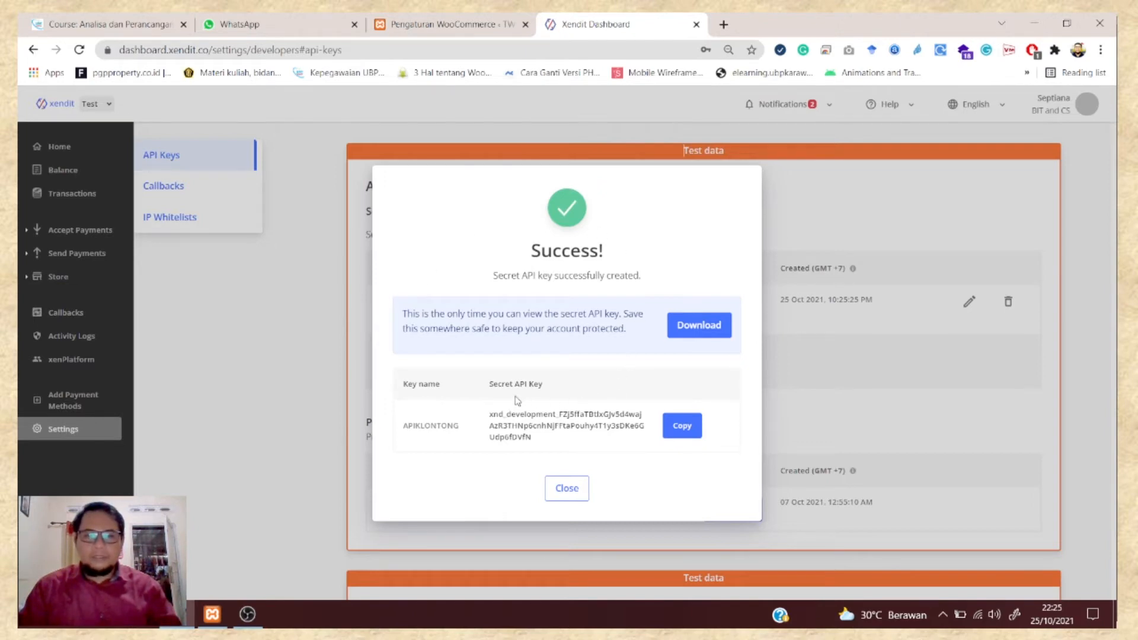
click(708, 332)
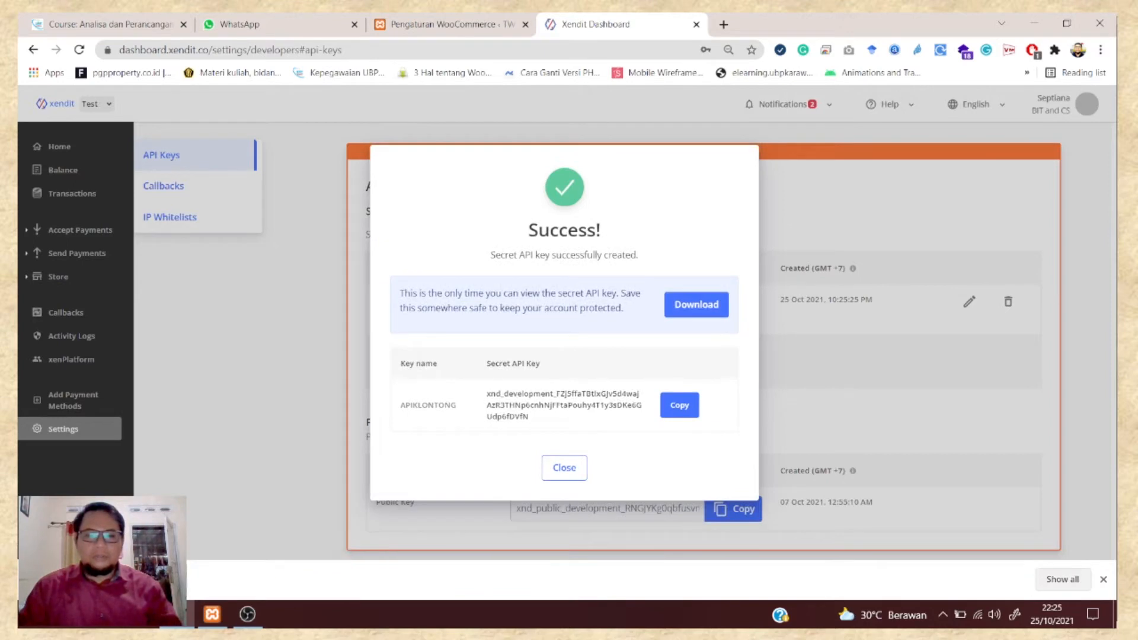
click(83, 580)
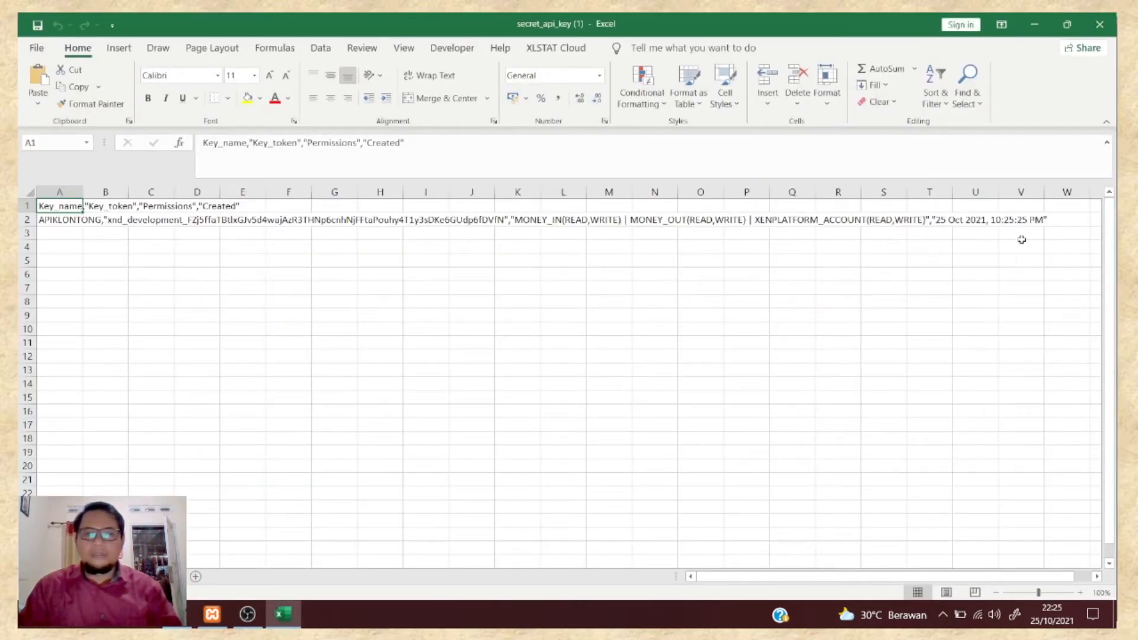
click(1099, 24)
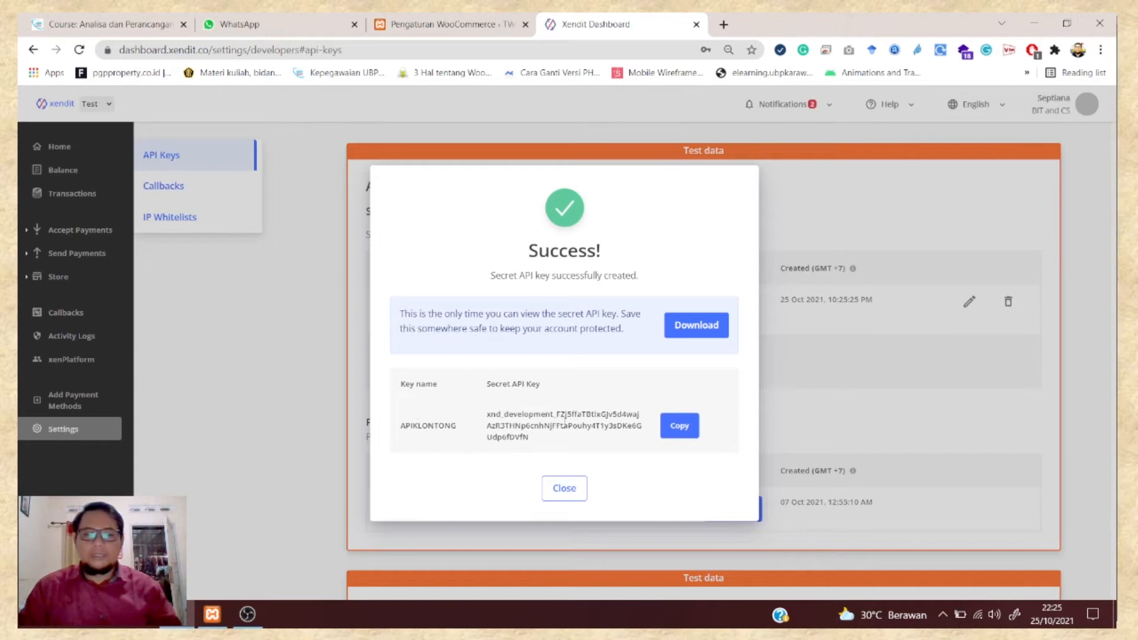
click(683, 423)
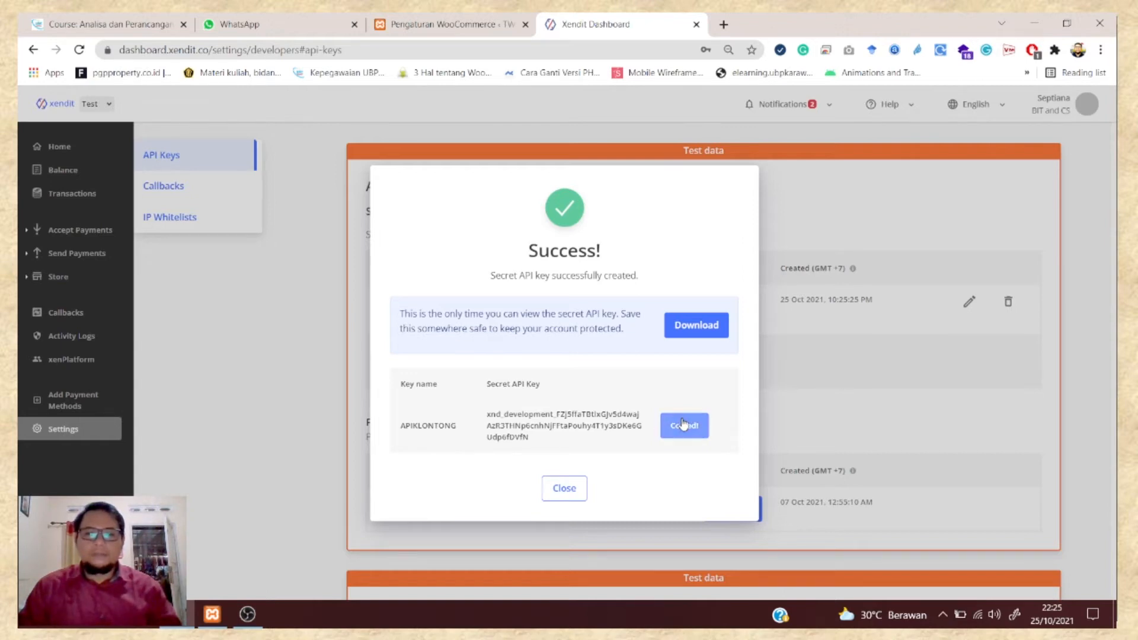
click(564, 488)
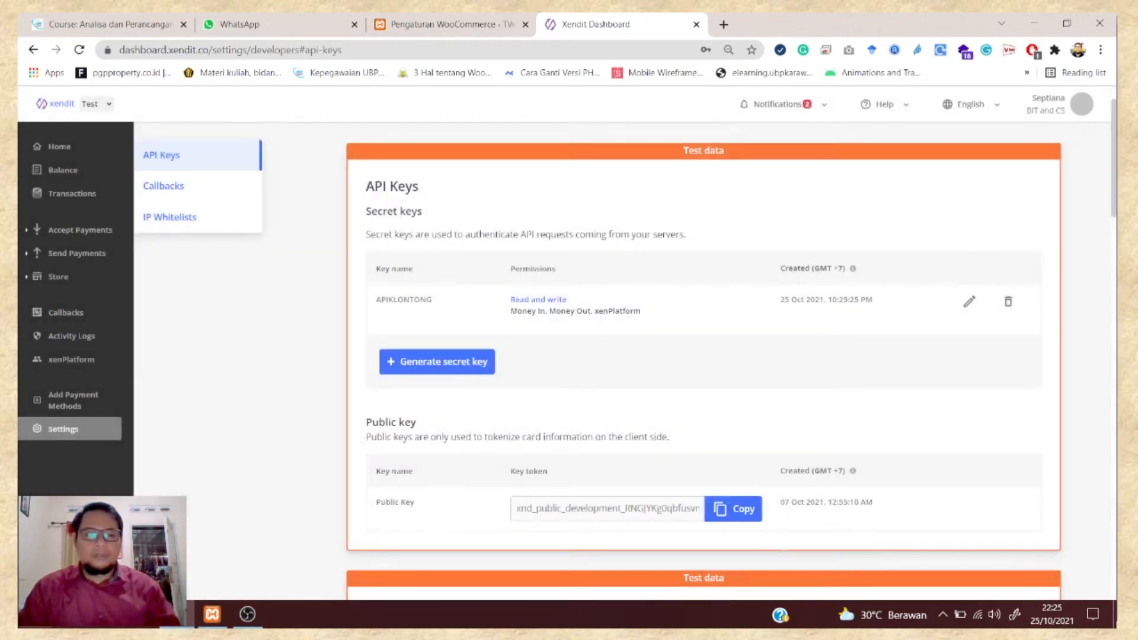
- Paste the copied secret key into a new untitled Notepad note, then minimize it
key(super)
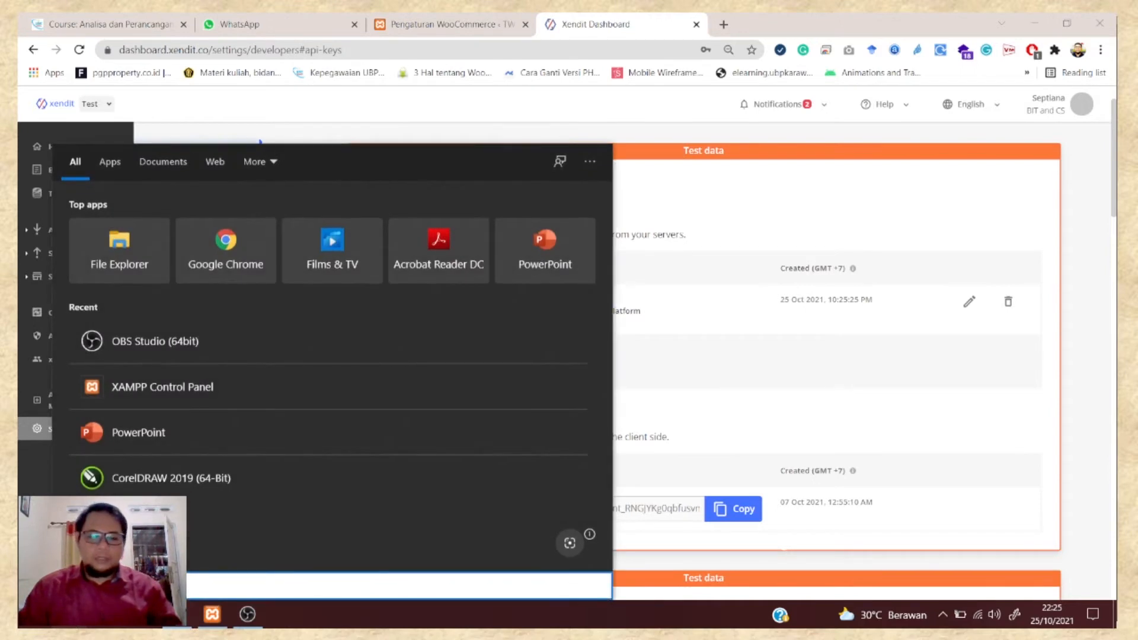
text(not)
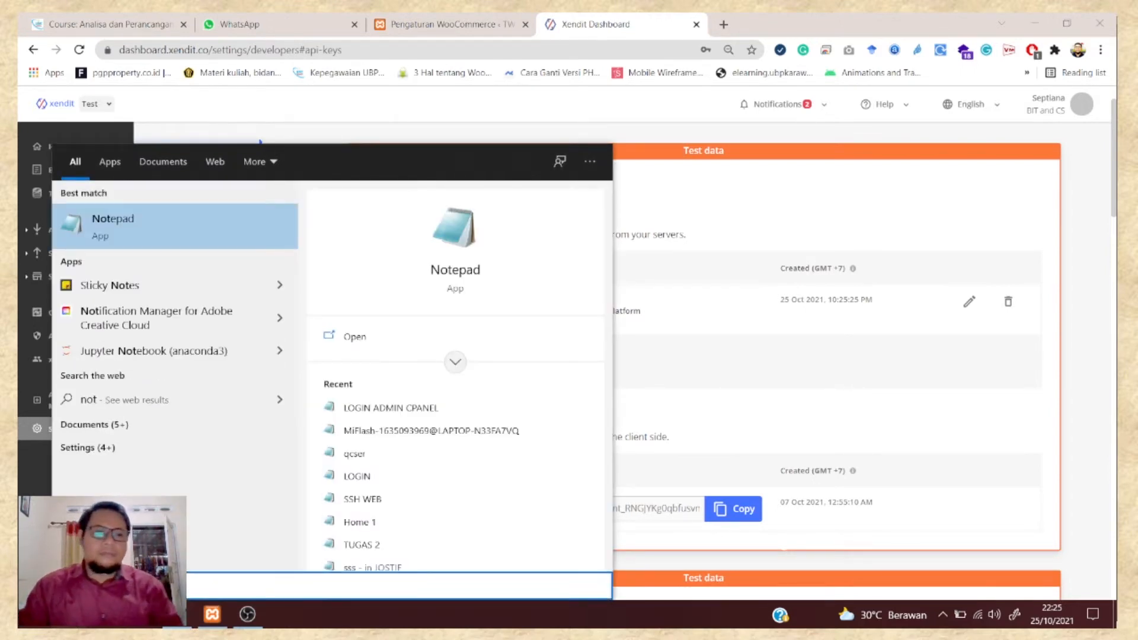
click(208, 227)
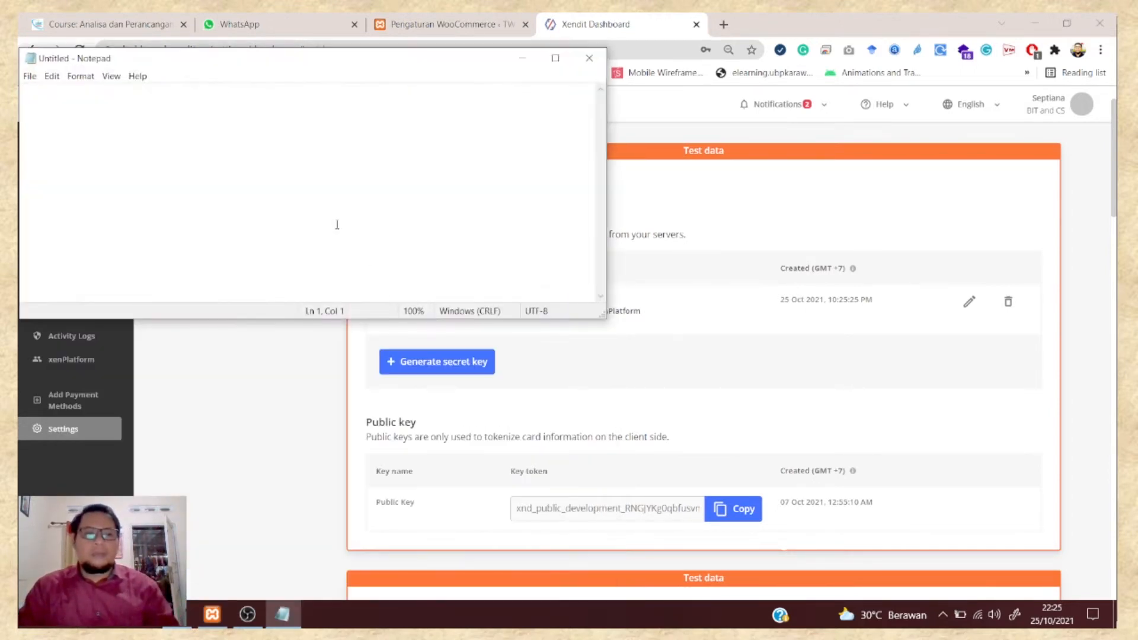
key(ctrl+v)
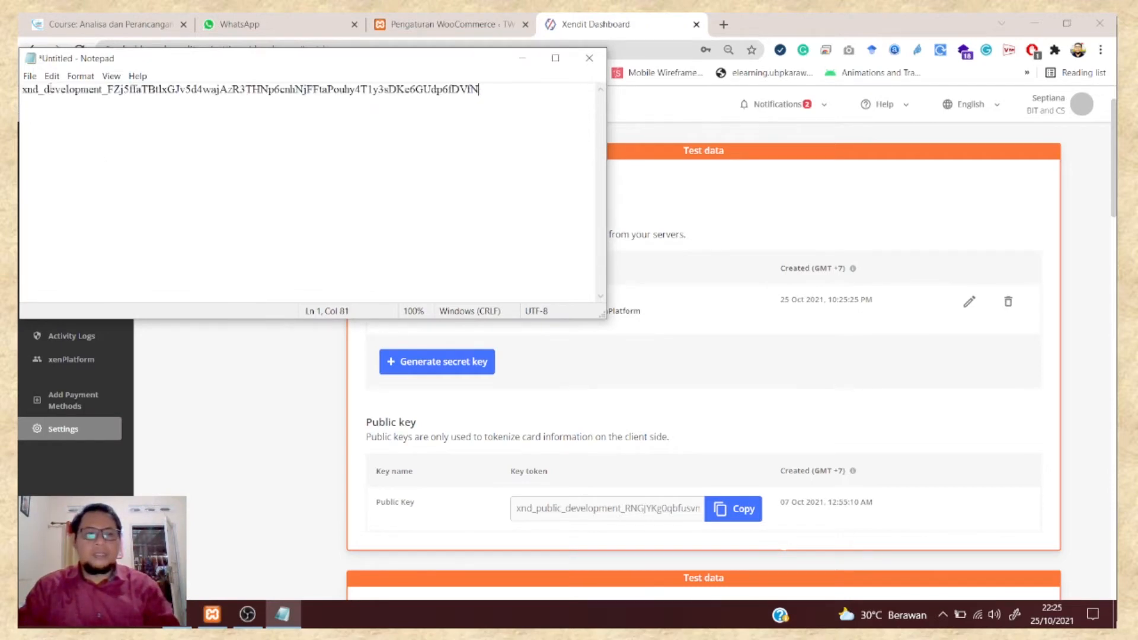
drag(177, 57, 386, 115)
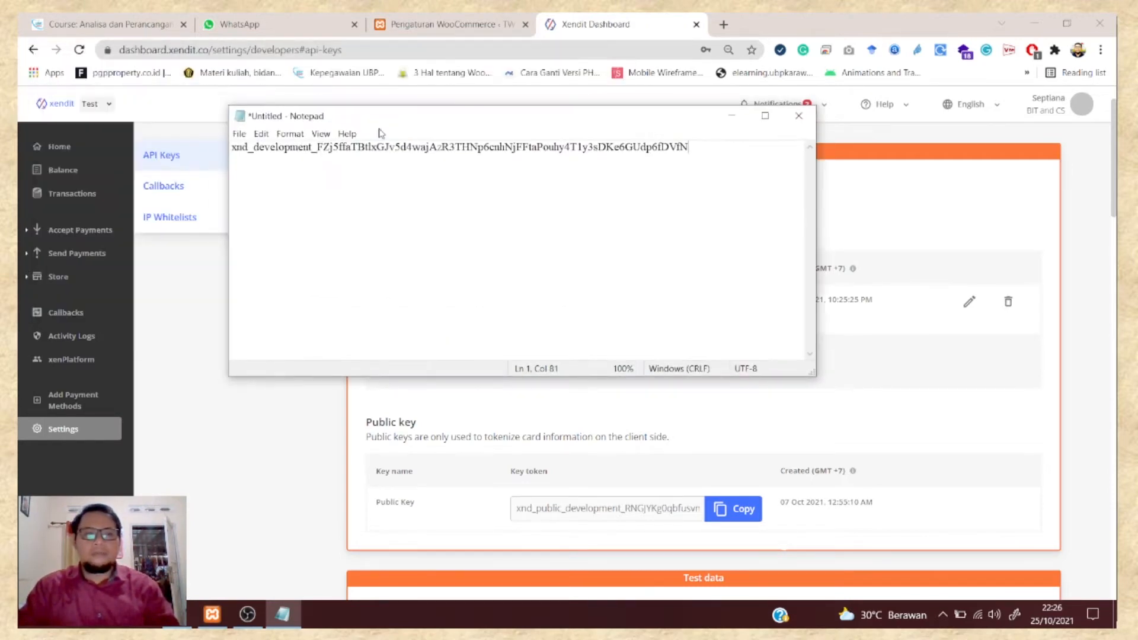
click(734, 117)
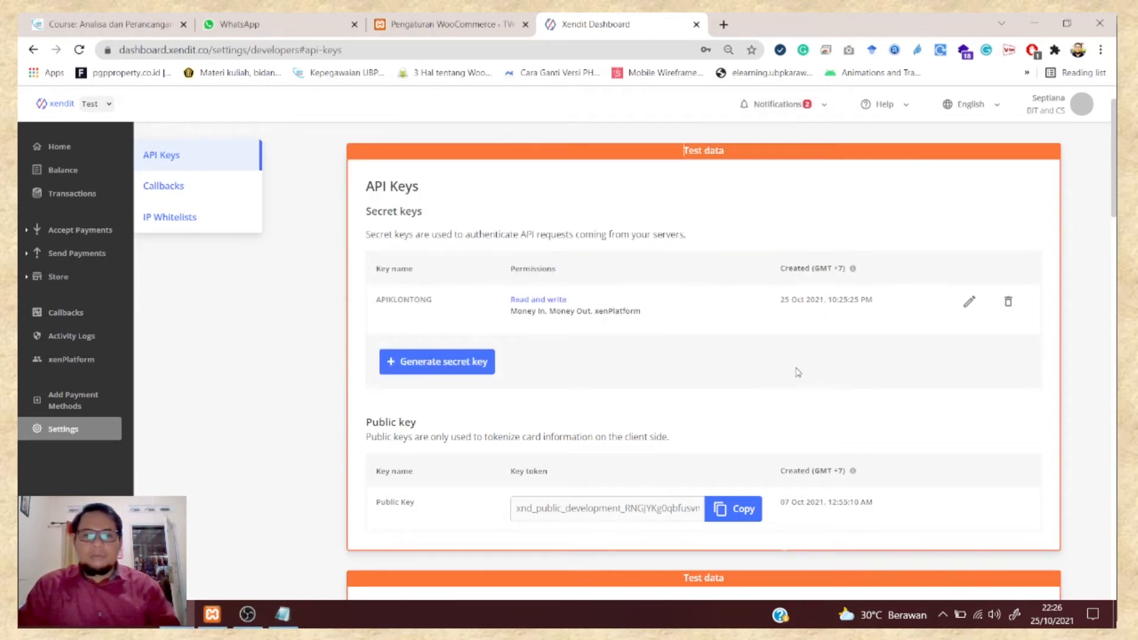
scroll(798, 372, down, 1)
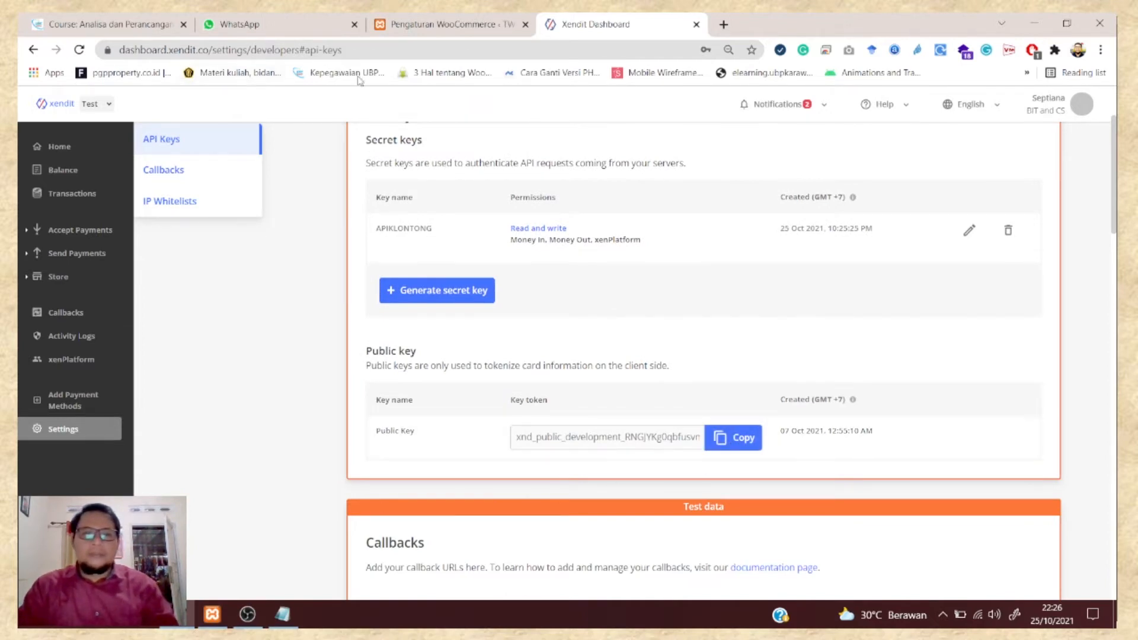
- Tick Enable Xendit Gateway and Enable Test Environment in the WooCommerce Xendit settings
click(460, 26)
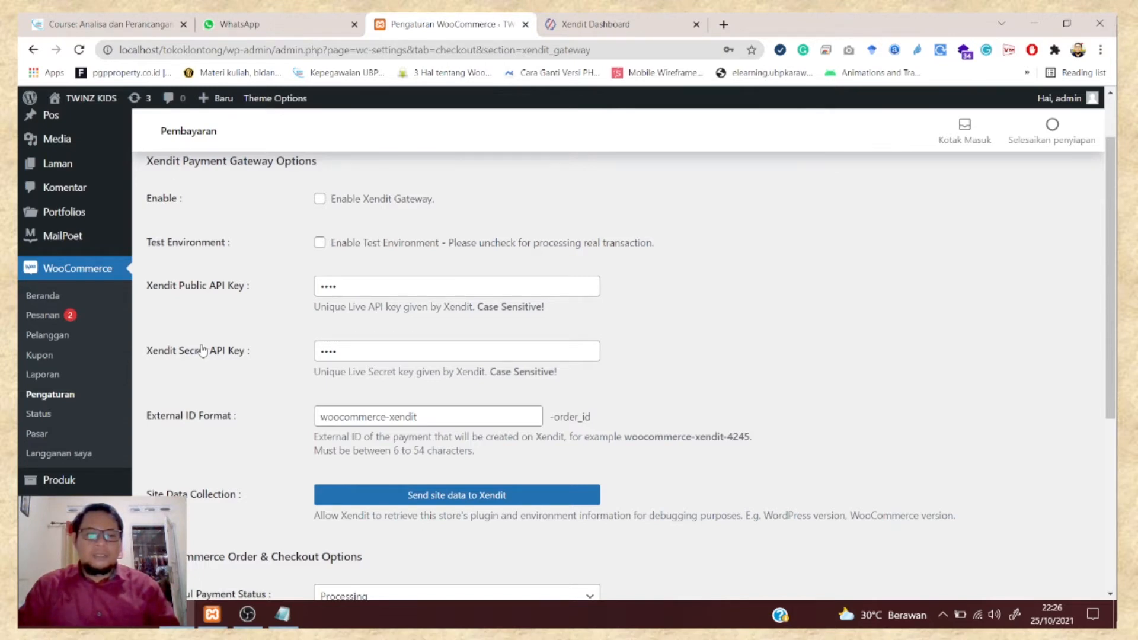
click(319, 200)
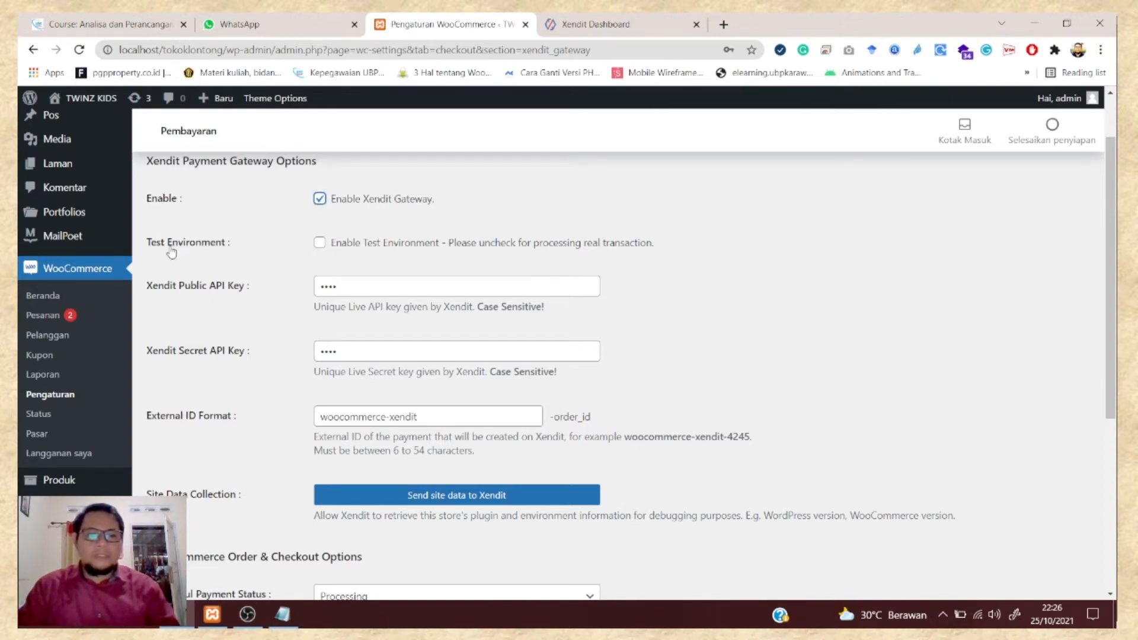
click(320, 243)
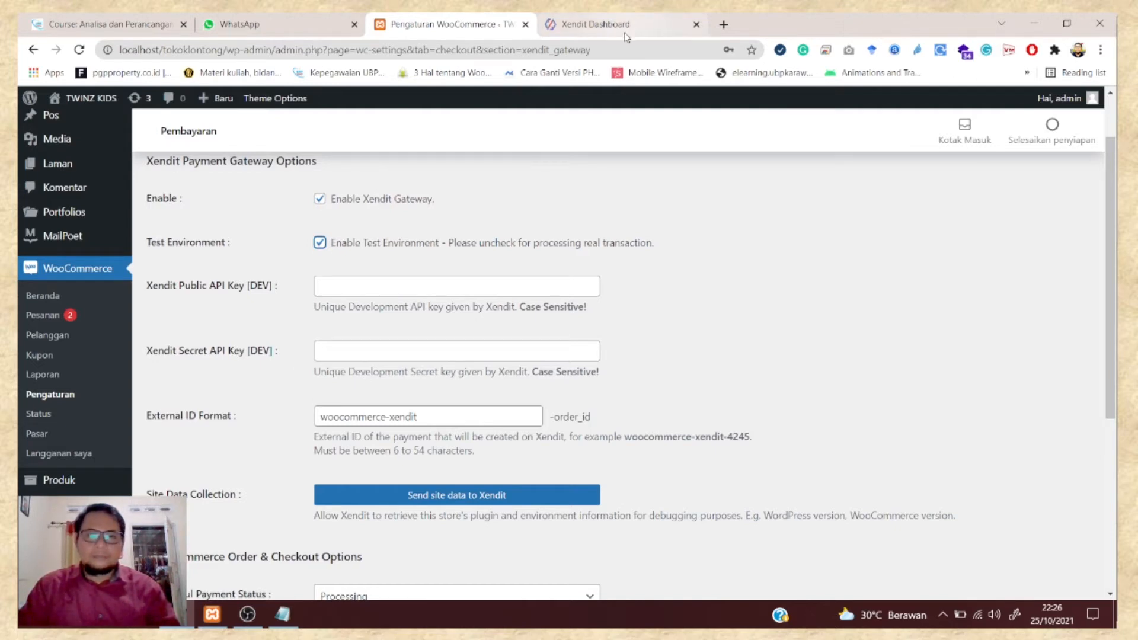
- Paste the secret key from Notepad into the Xendit Secret API Key [DEV] field
click(282, 614)
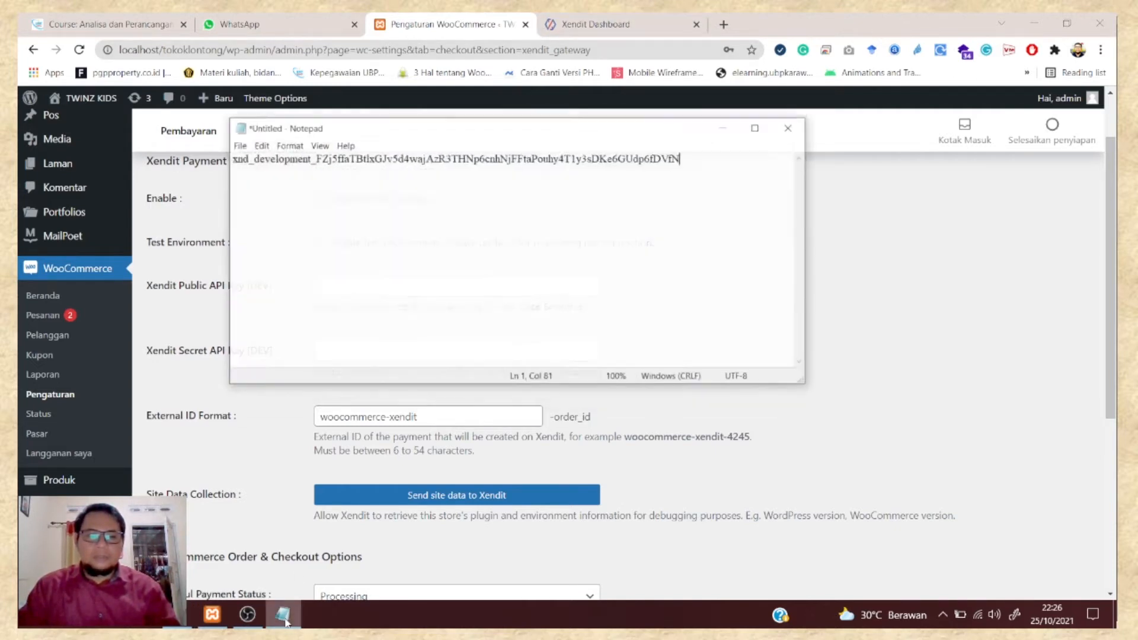
drag(720, 152, 230, 152)
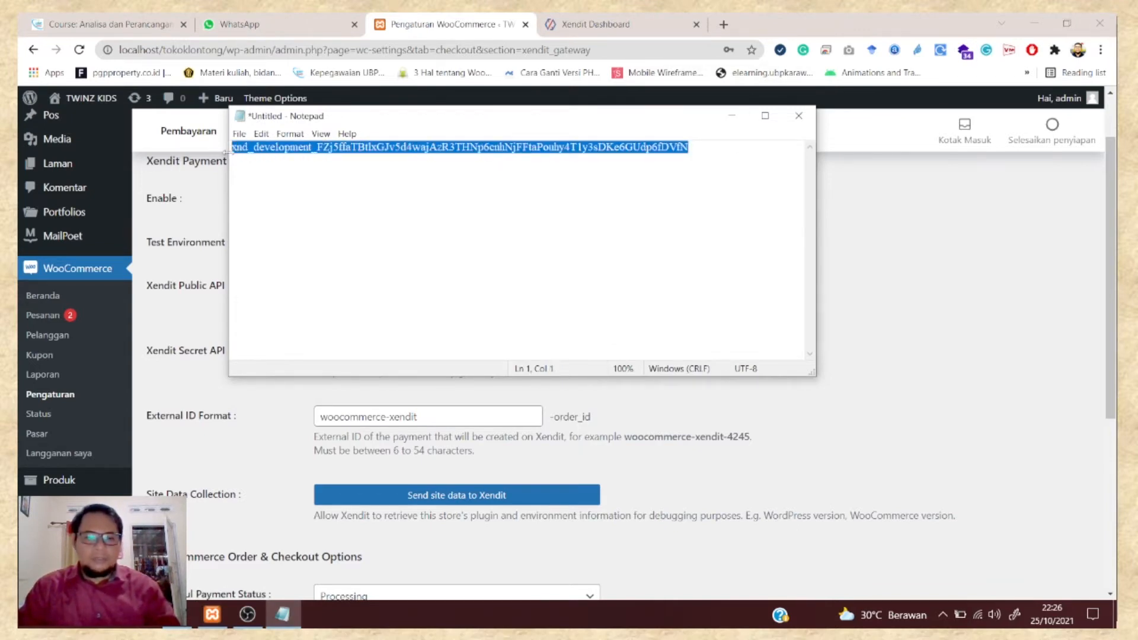
click(176, 228)
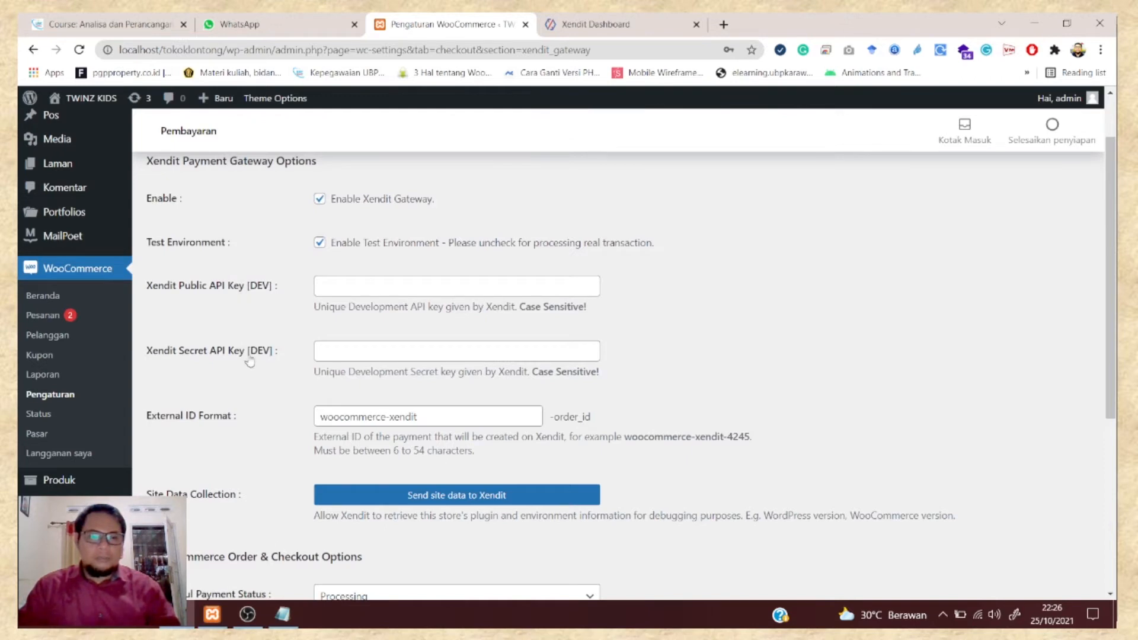
click(350, 352)
key(ctrl+v)
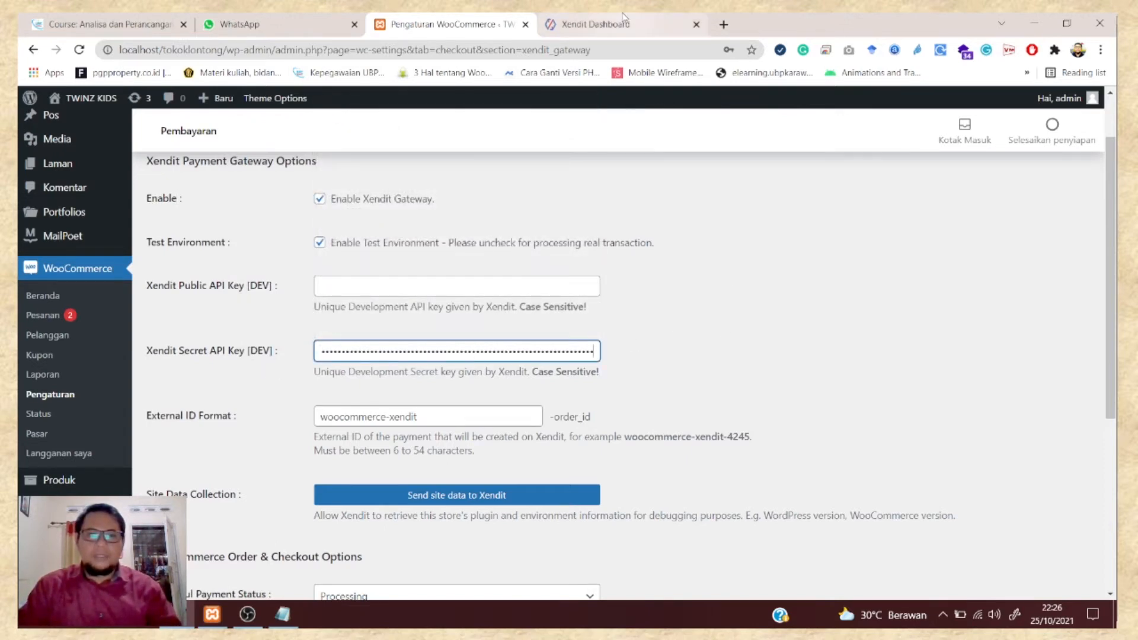
- Copy the test public key from Xendit Dashboard into the Public API Key [DEV] field
click(663, 28)
click(735, 438)
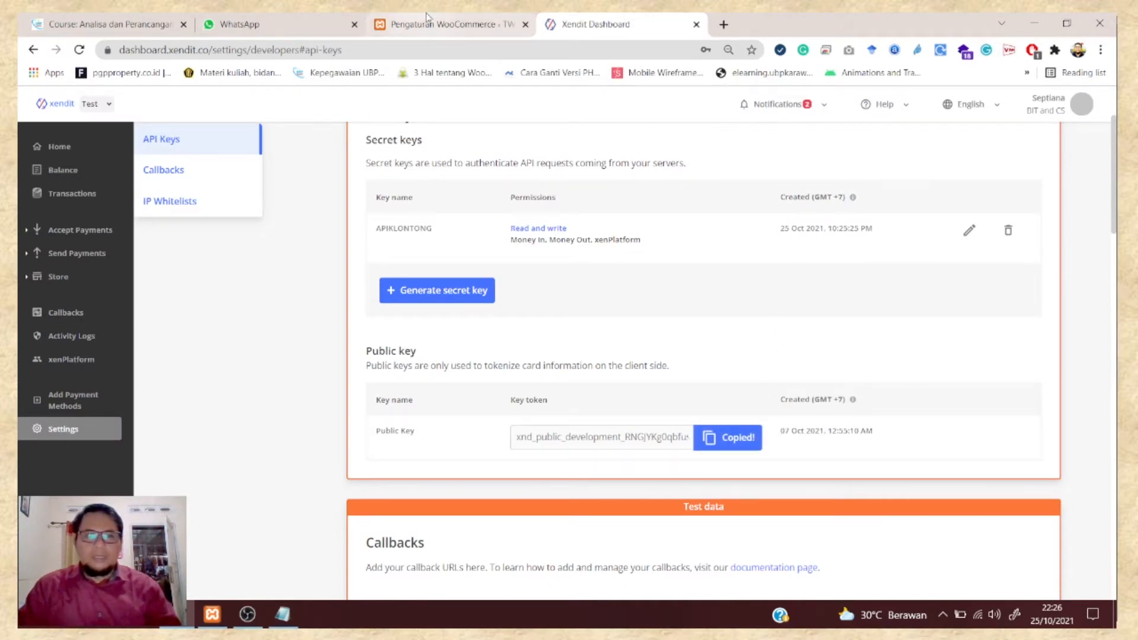
click(468, 24)
click(416, 284)
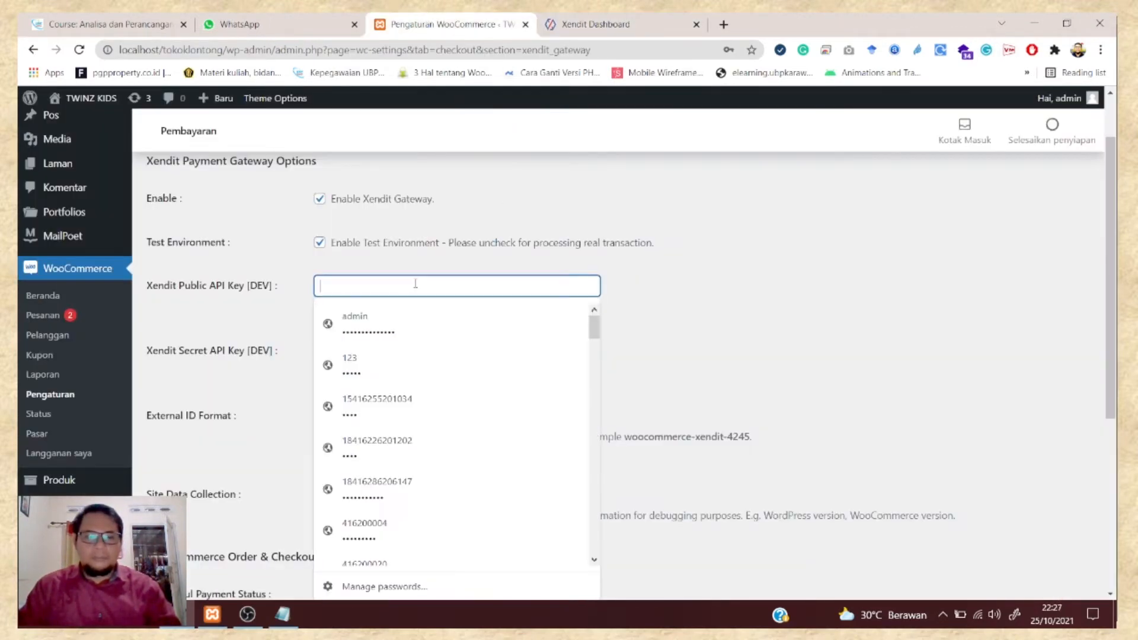
key(ctrl+v)
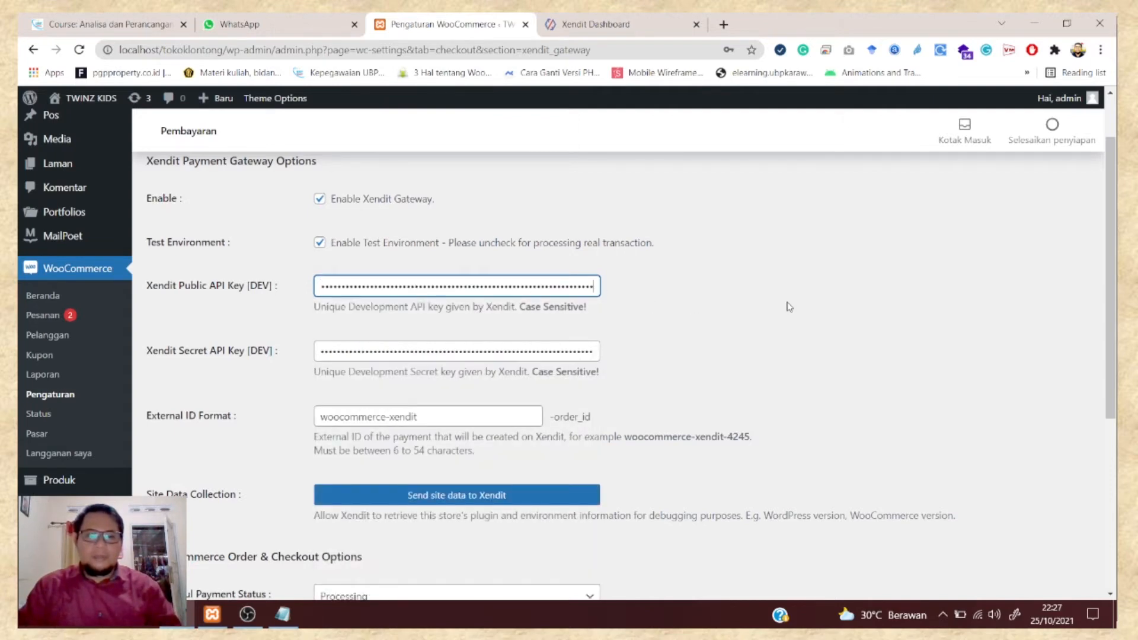
- Keep Processing as the successful payment status and save the Xendit gateway settings
scroll(789, 307, down, 2)
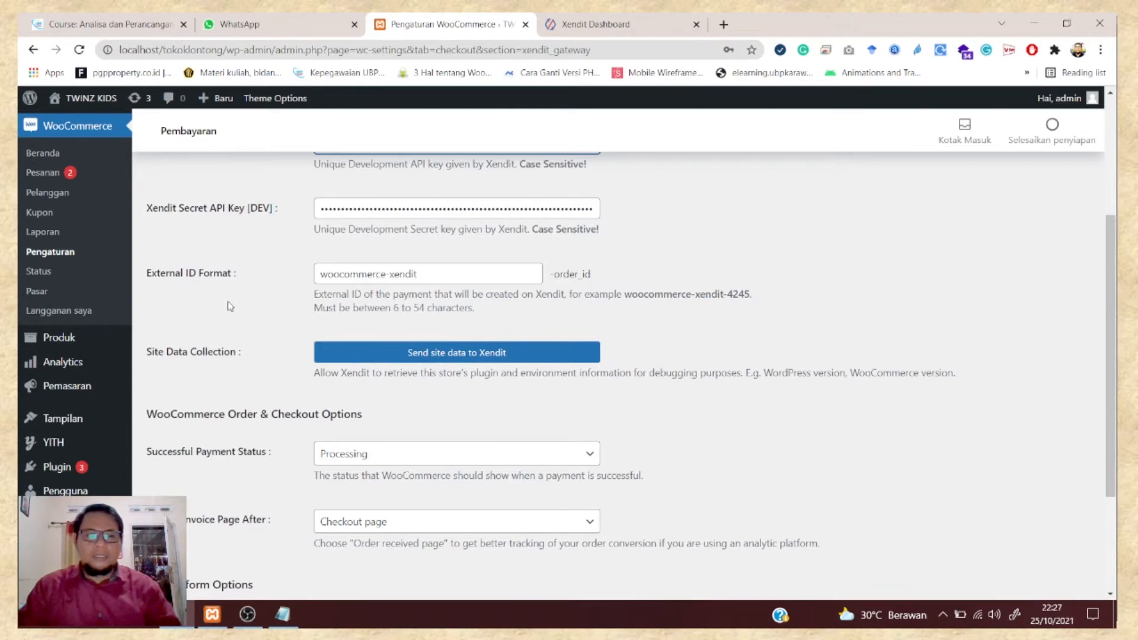
scroll(689, 346, down, 1)
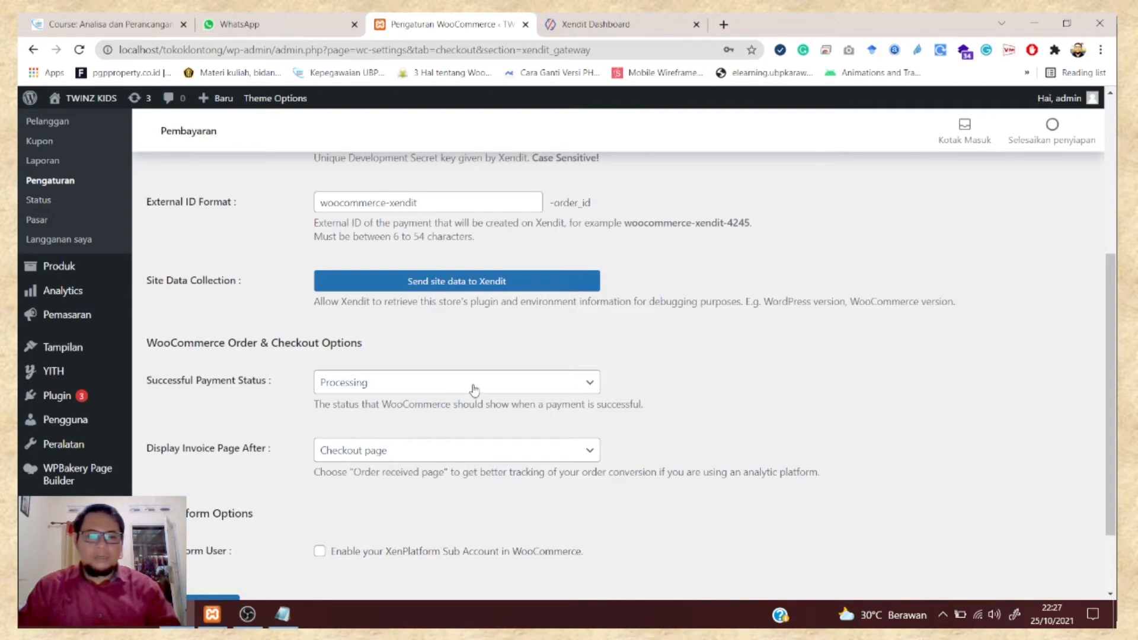
click(409, 389)
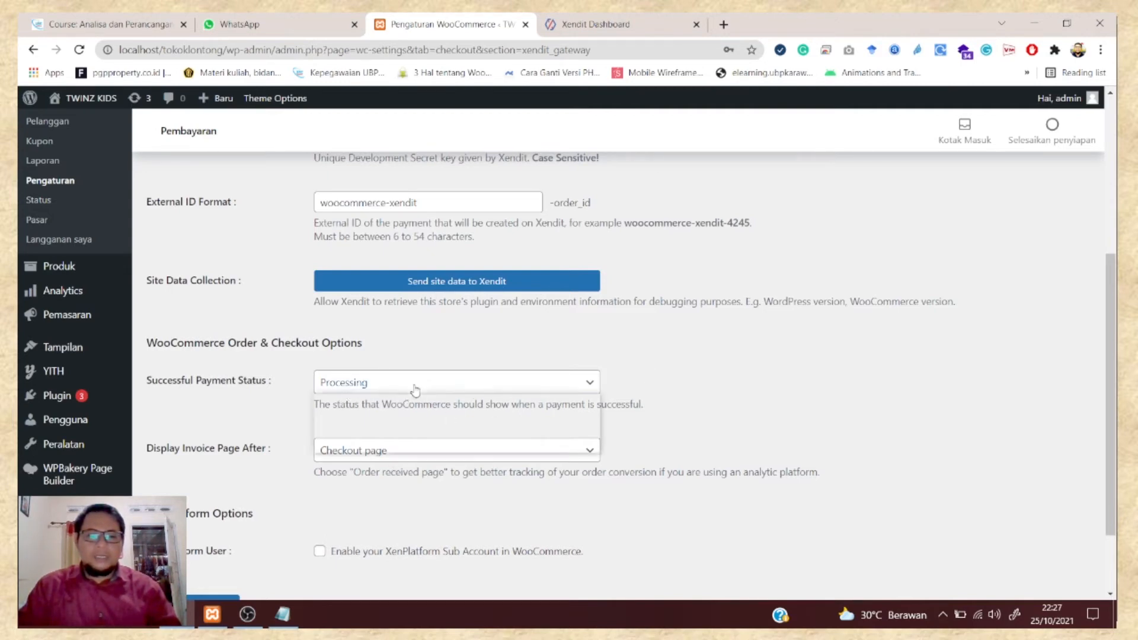
click(796, 385)
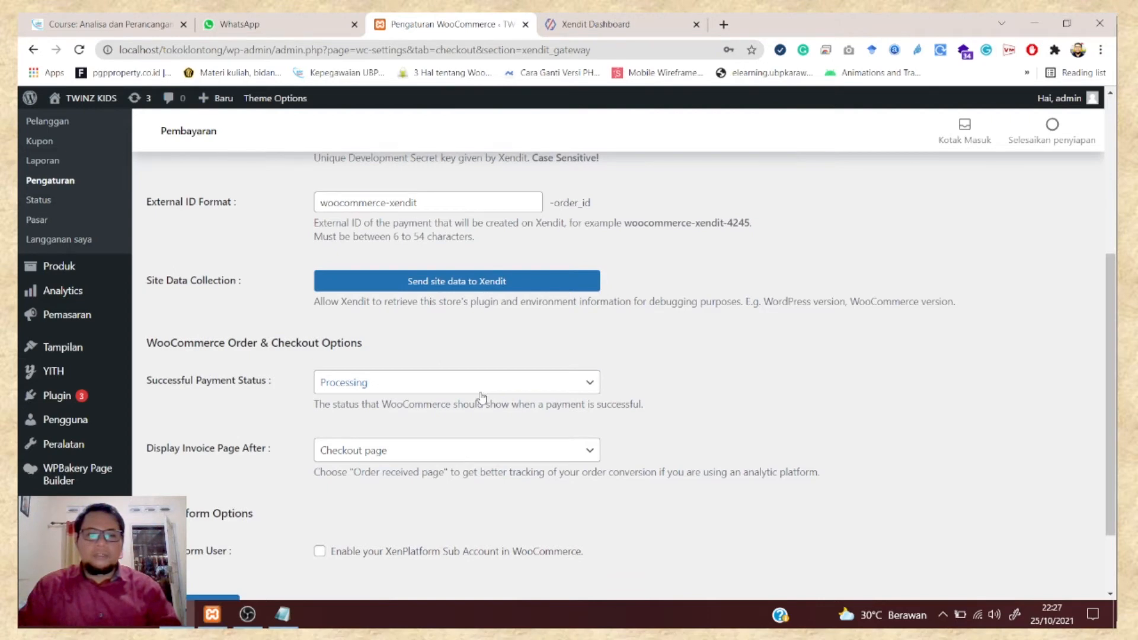
scroll(480, 397, down, 1)
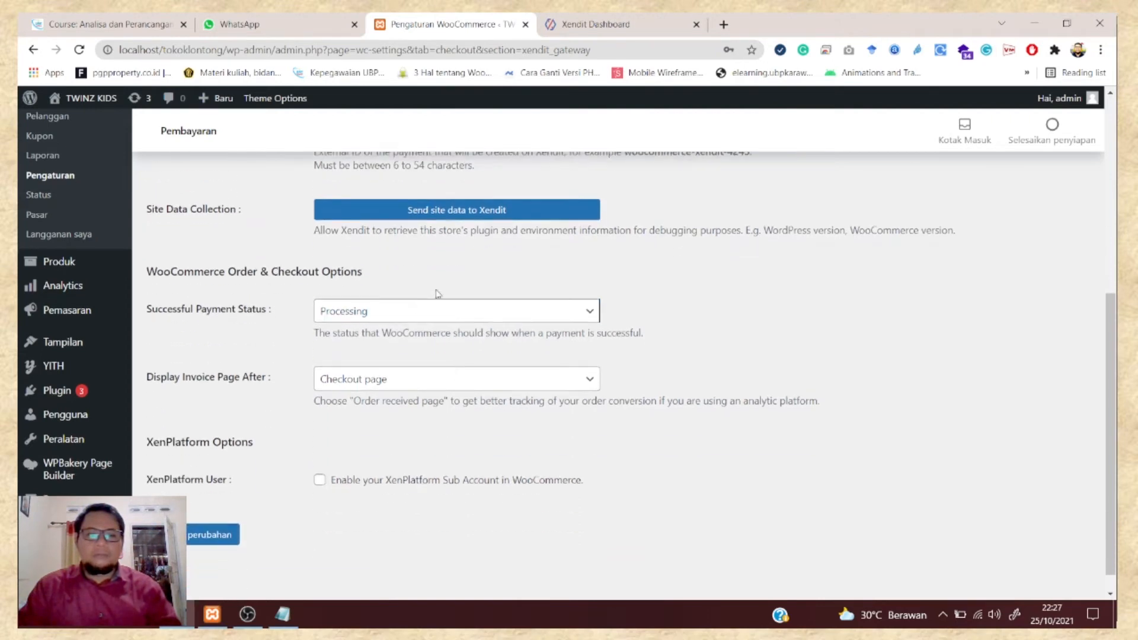
click(198, 542)
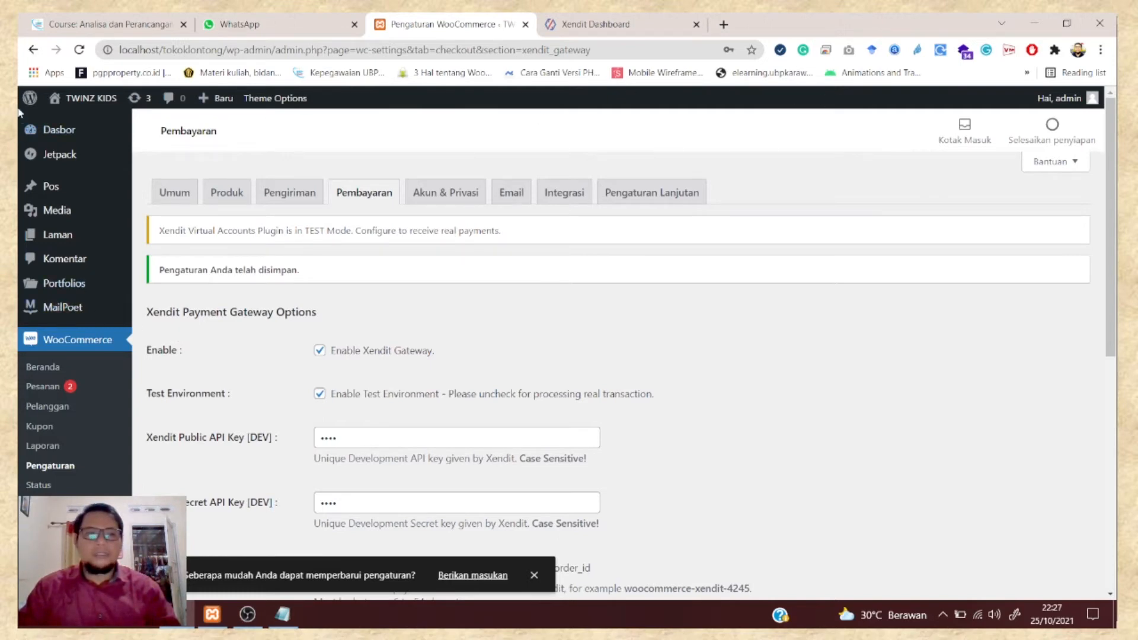
- Visit the store's shop front via Kunjungi Toko under the site name
right_click(66, 100)
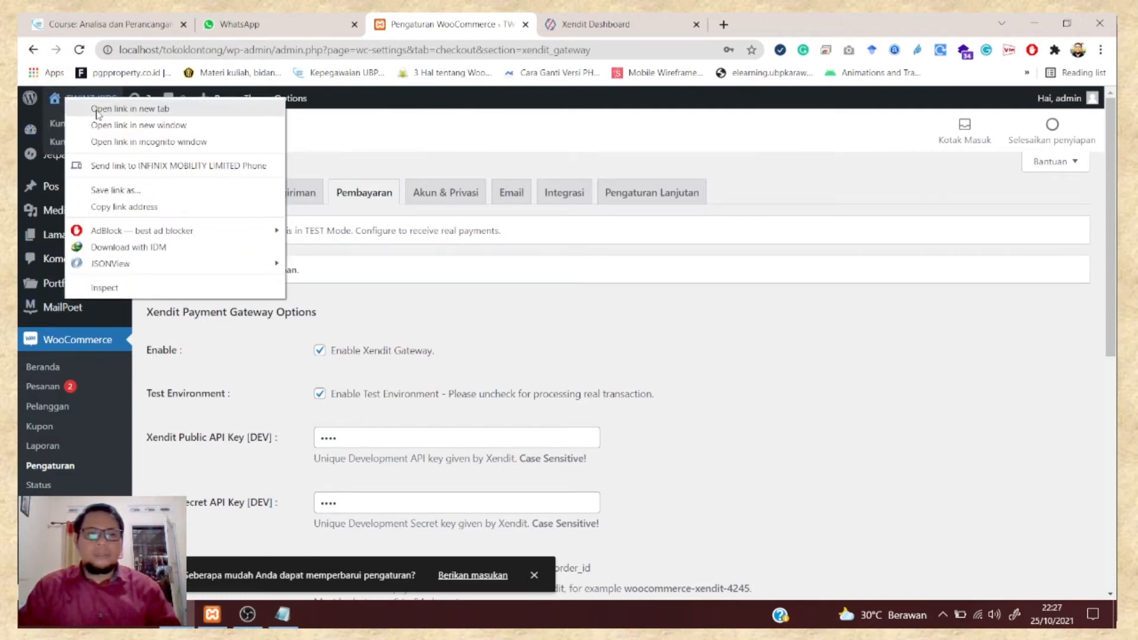
click(910, 378)
mouse_move(90, 99)
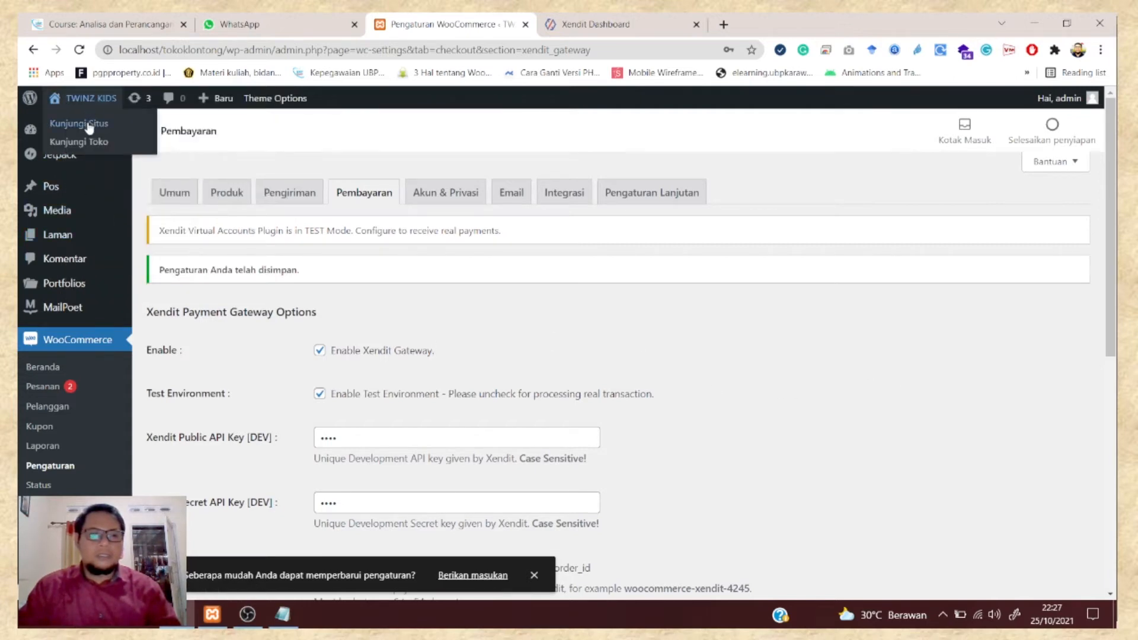
click(89, 142)
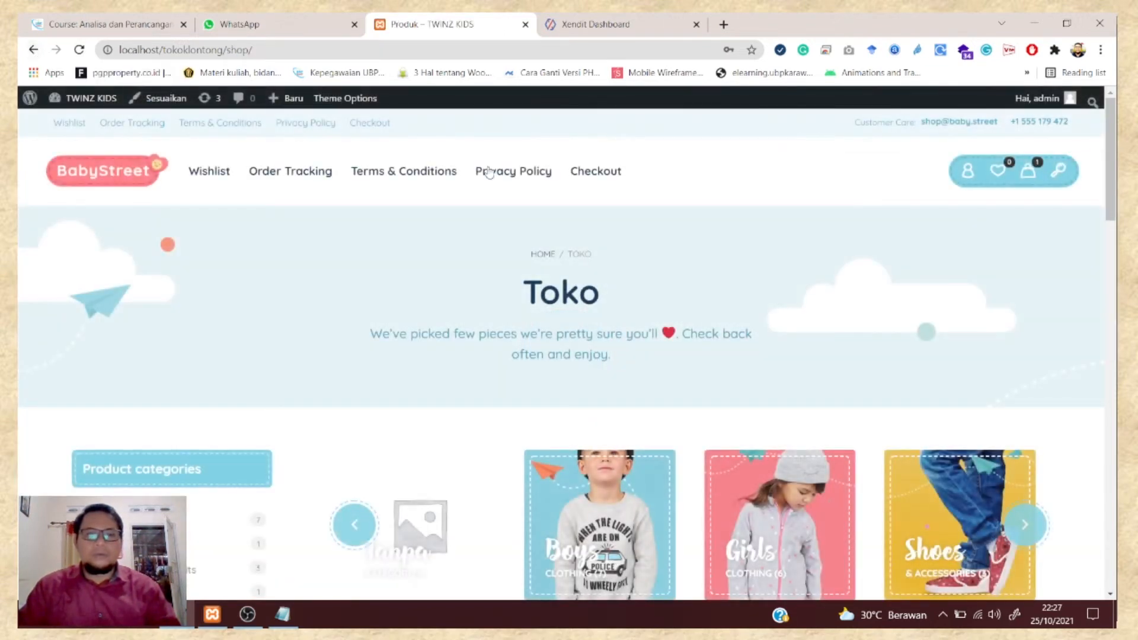
- Delete Test Produk from the header mini-cart and close the now-empty cart panel
scroll(548, 276, down, 3)
scroll(549, 276, down, 4)
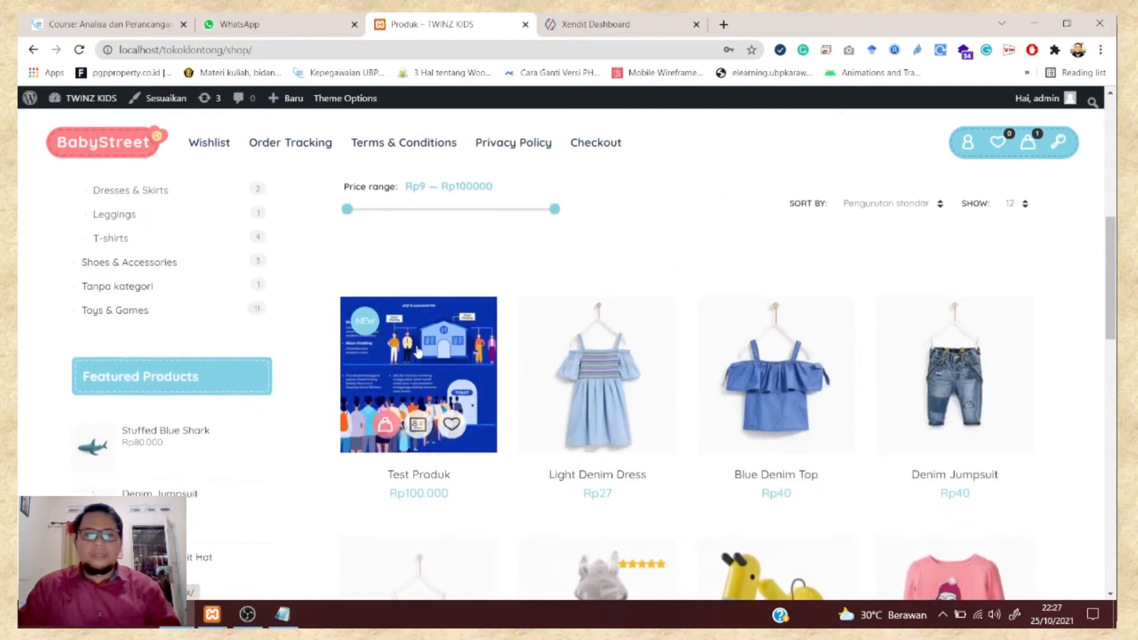
scroll(648, 246, up, 3)
scroll(647, 254, down, 4)
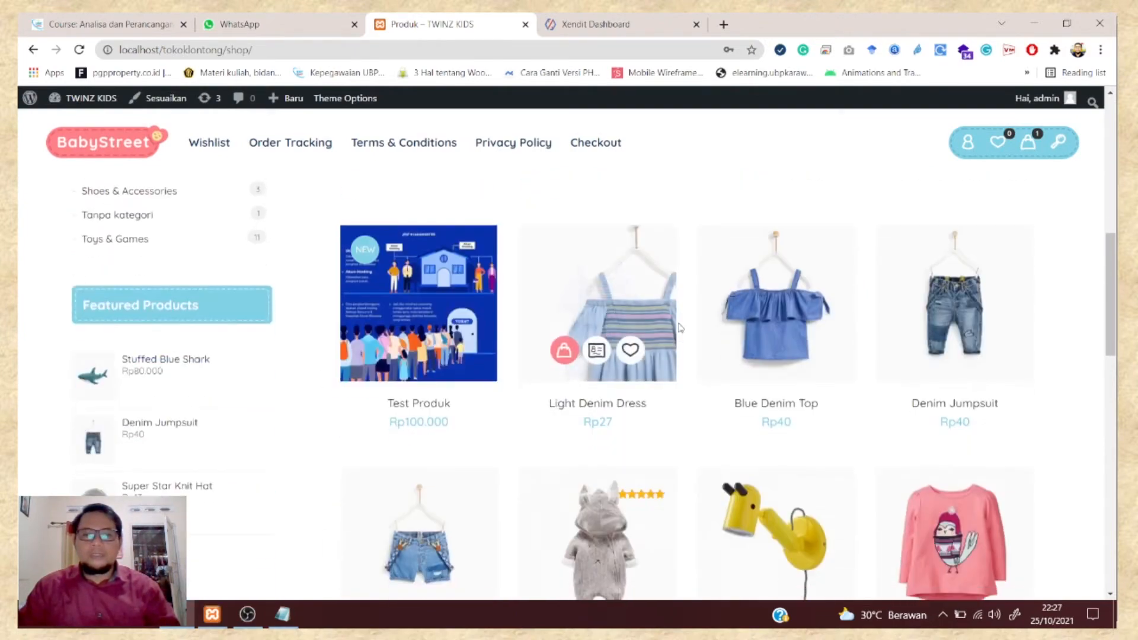
scroll(664, 332, down, 2)
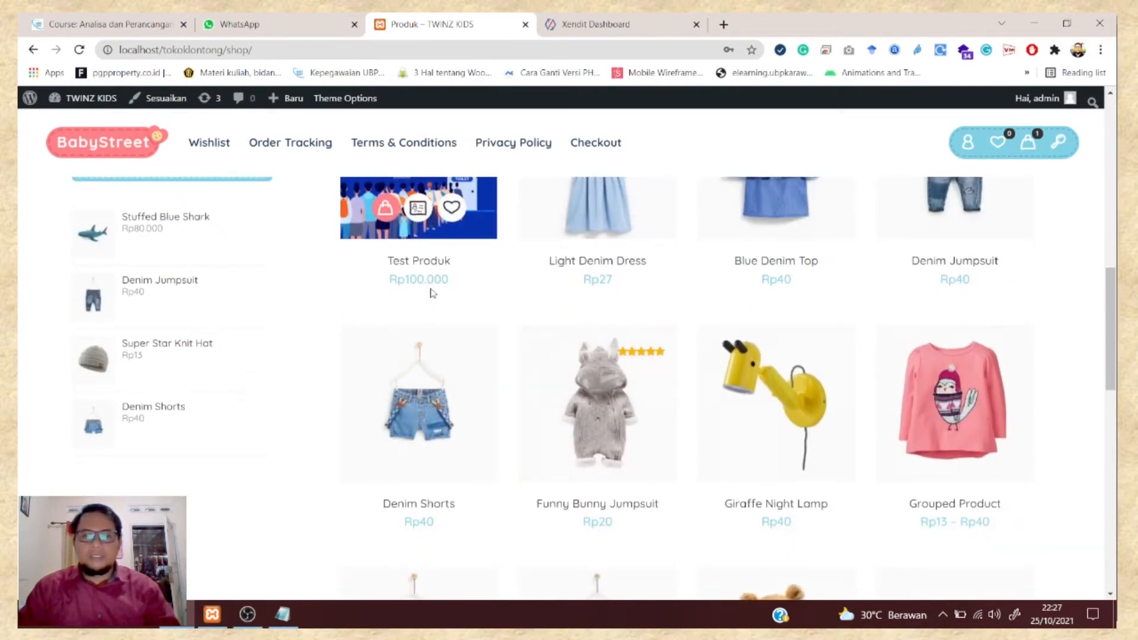
scroll(415, 279, up, 1)
scroll(409, 260, up, 2)
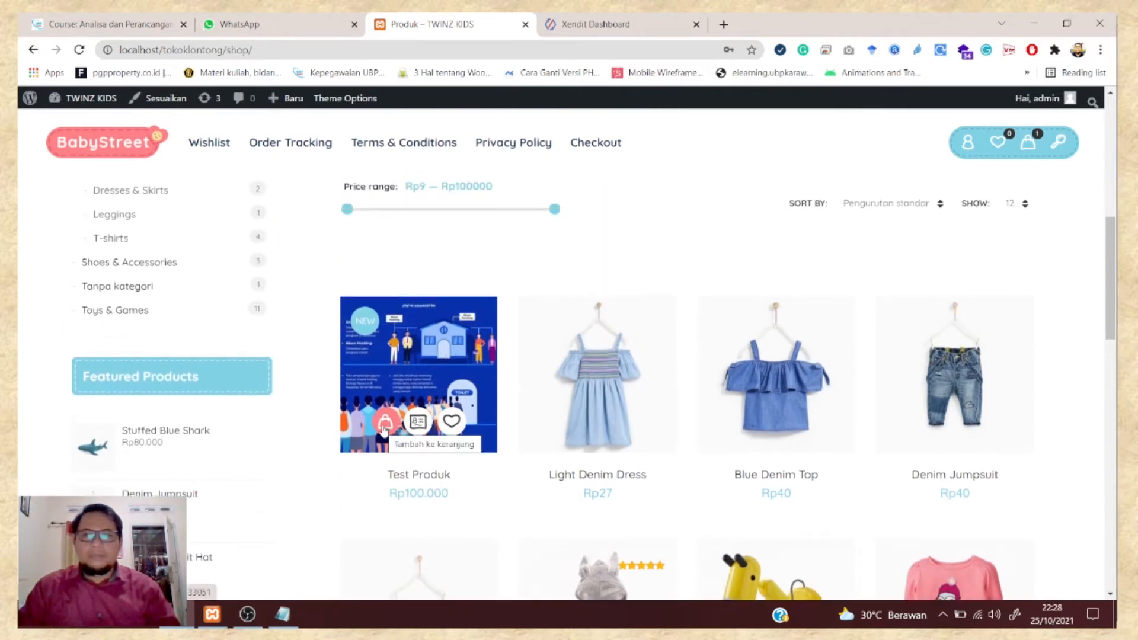
click(1035, 152)
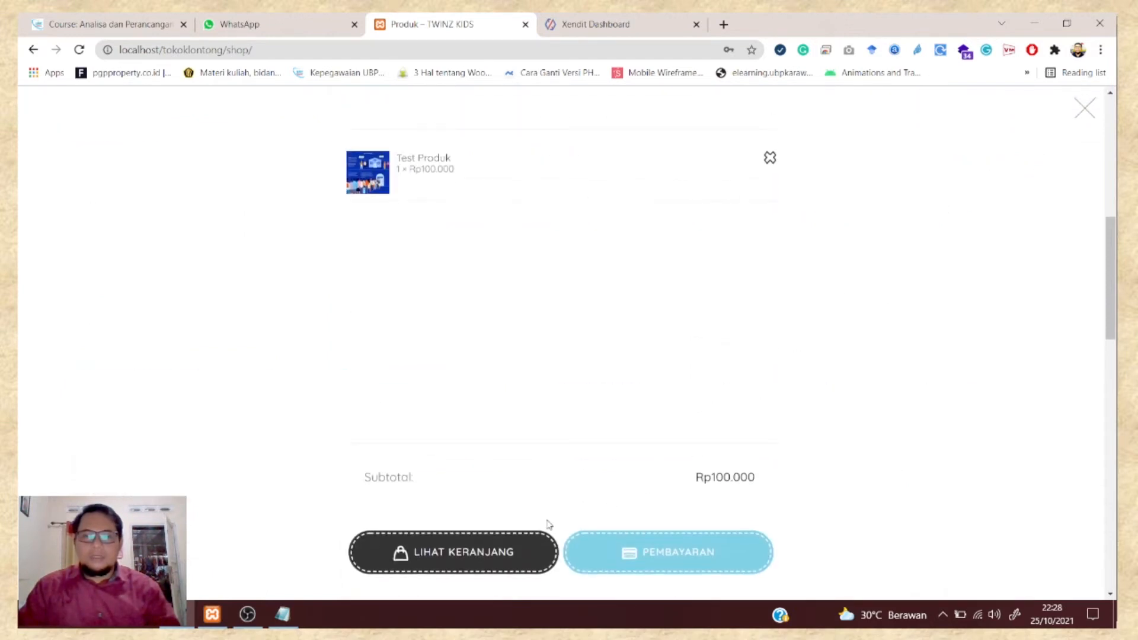
scroll(561, 453, up, 3)
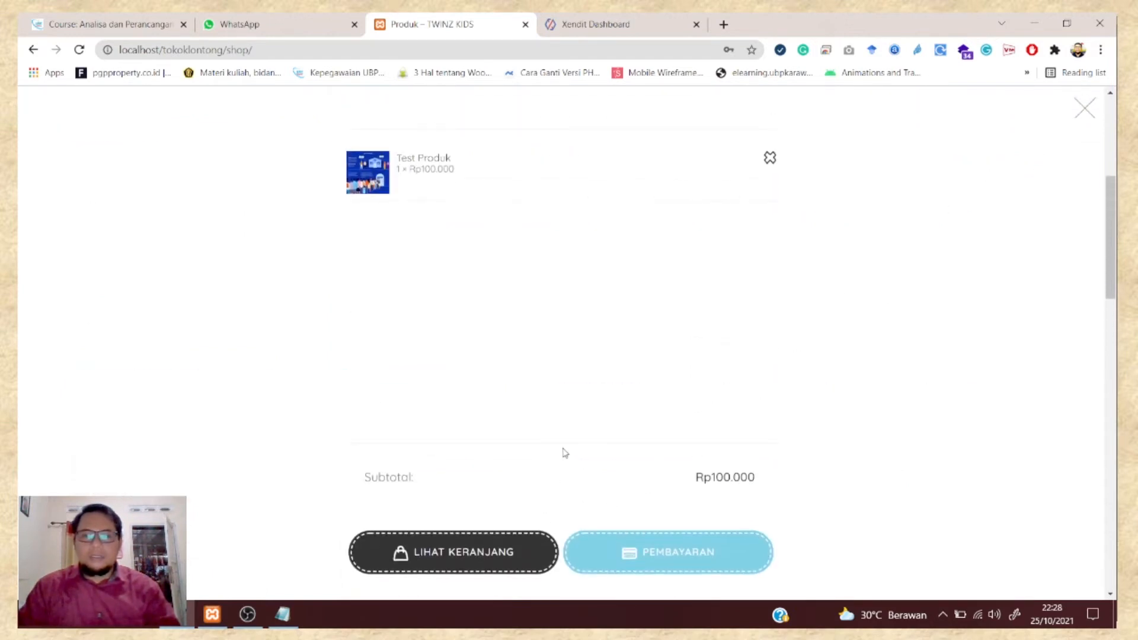
click(772, 158)
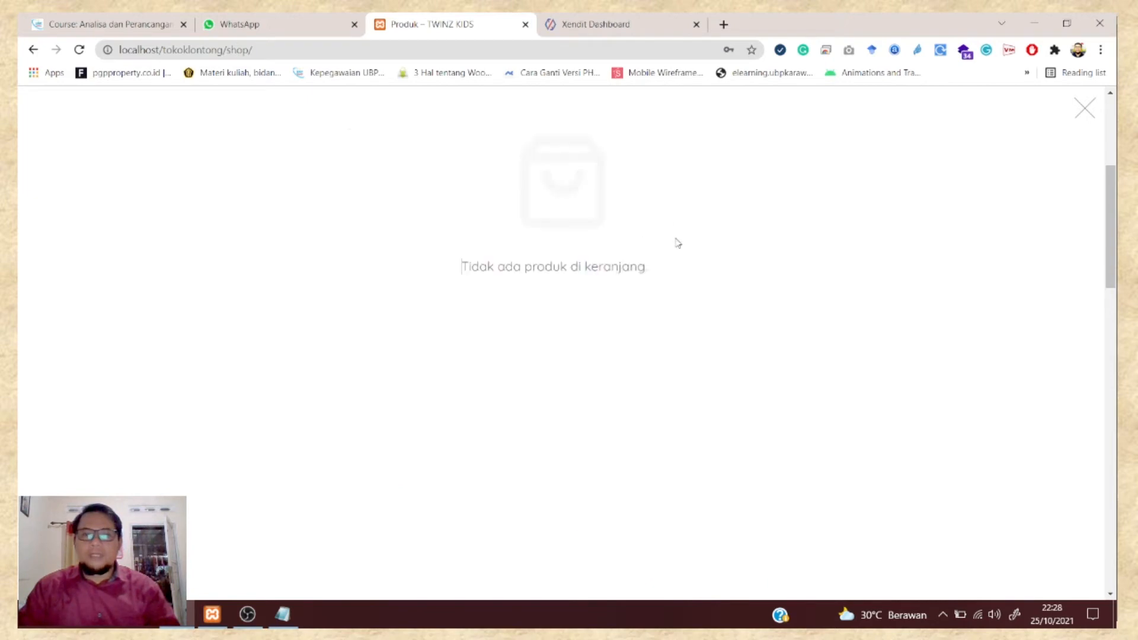
click(1084, 109)
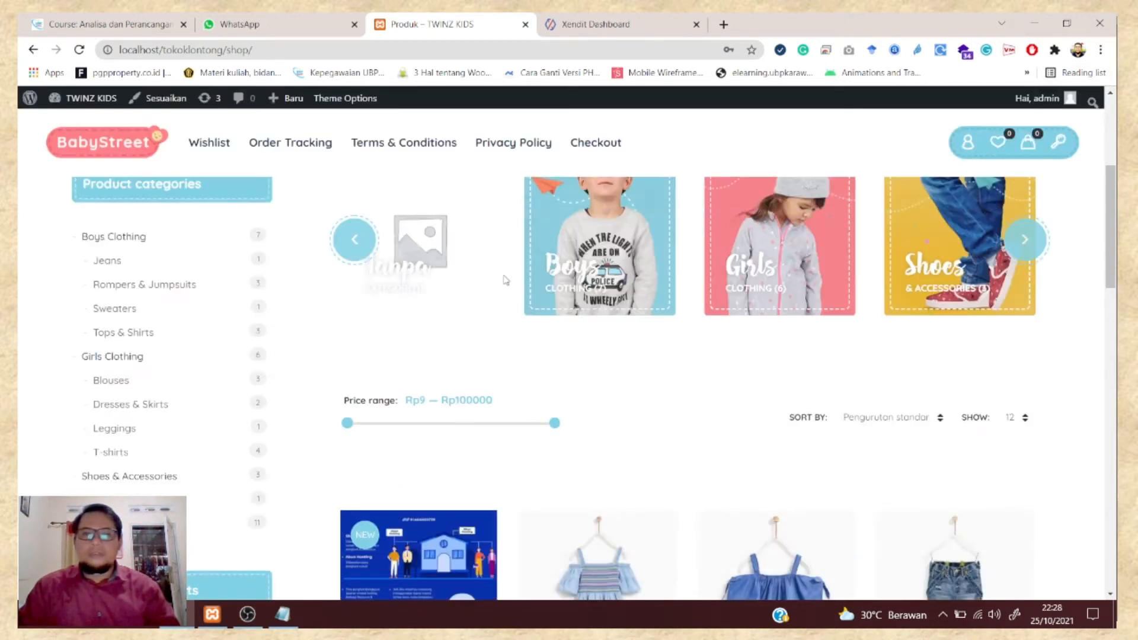
scroll(478, 322, down, 3)
- Open the Test Produk page and add one to the cart at Rp100.000
click(415, 376)
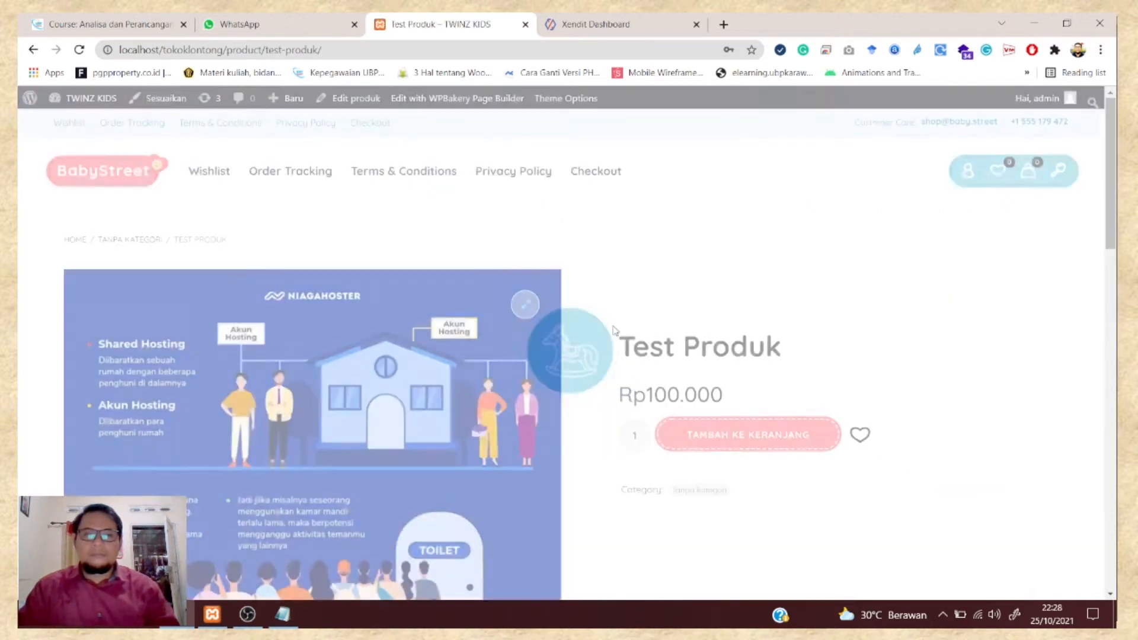
scroll(688, 302, down, 5)
scroll(689, 303, up, 4)
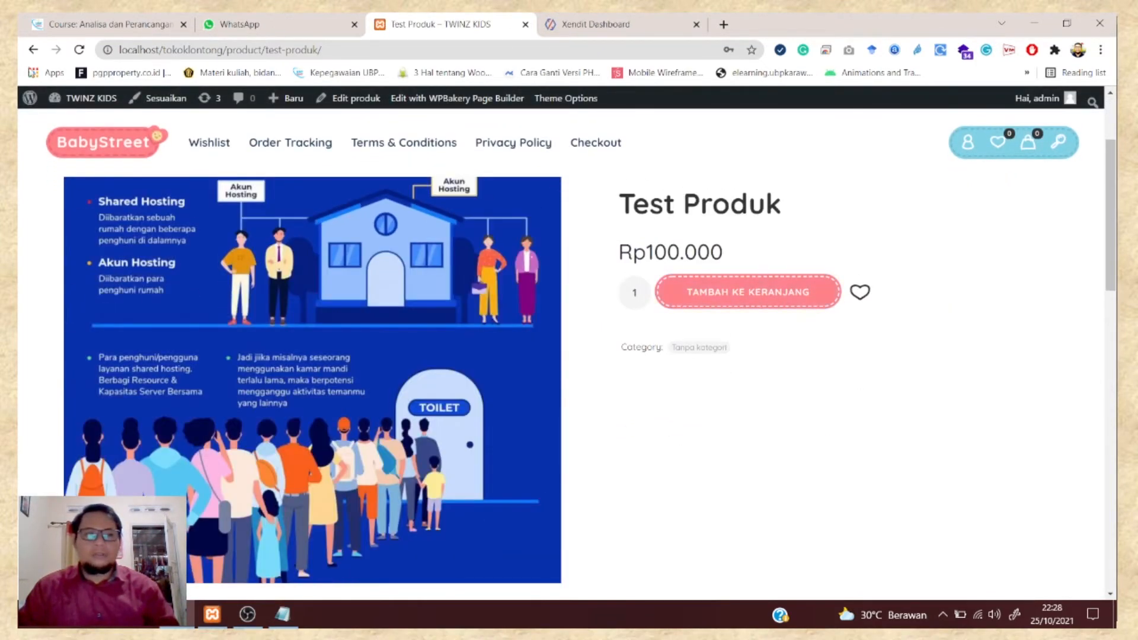
click(780, 289)
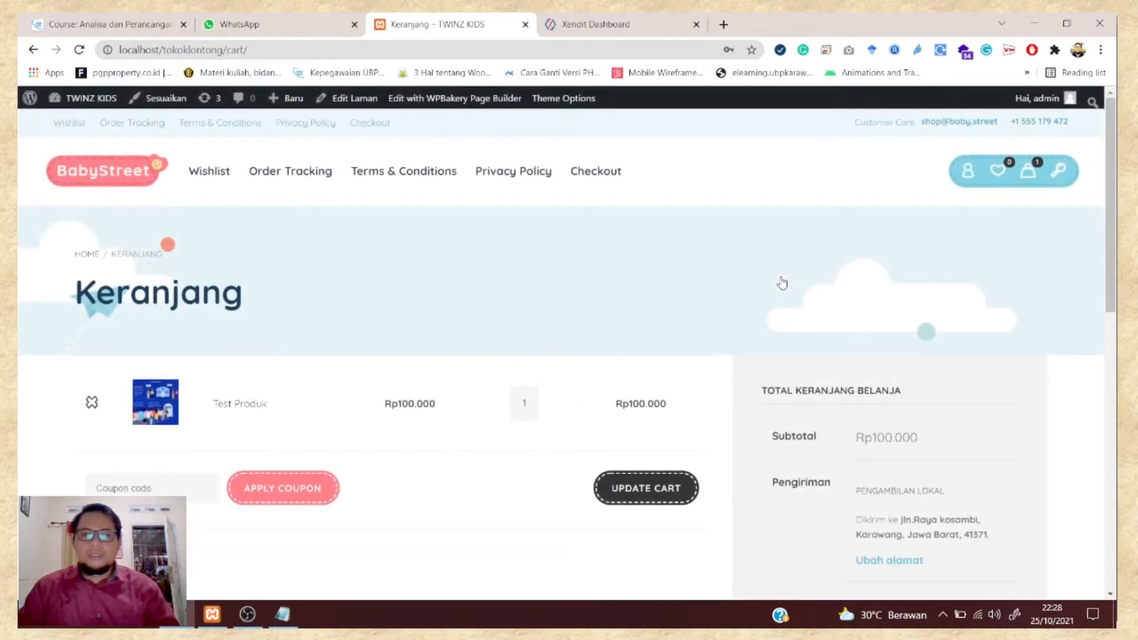
- Continue from the cart with Lanjutkan ke Checkout, then use the header's Checkout link
scroll(783, 283, down, 4)
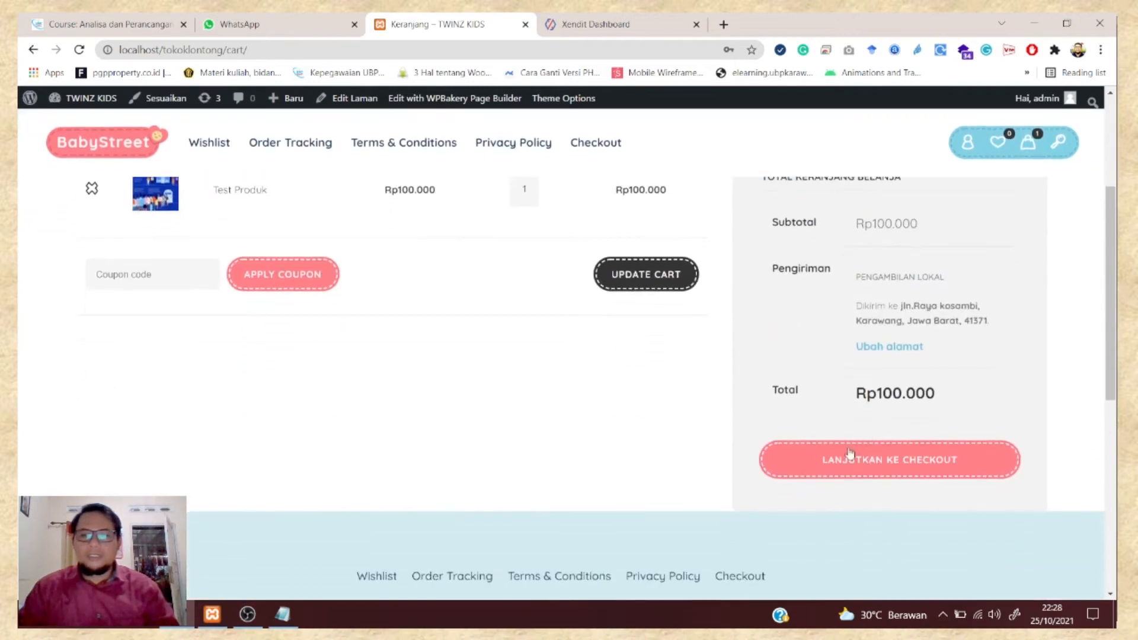
click(885, 466)
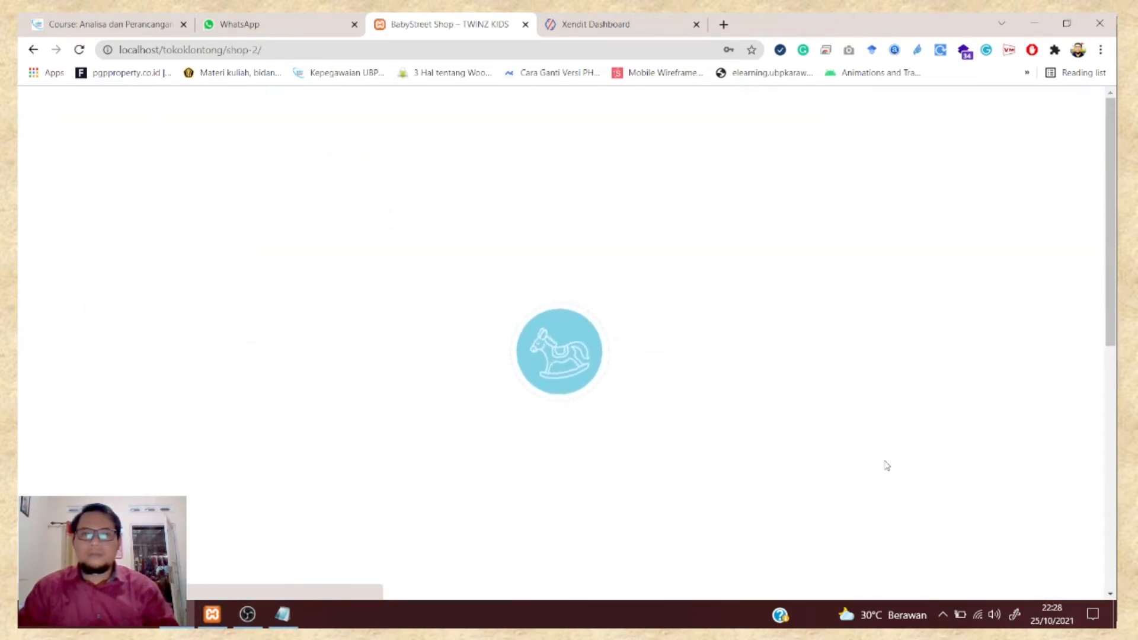
scroll(529, 386, down, 3)
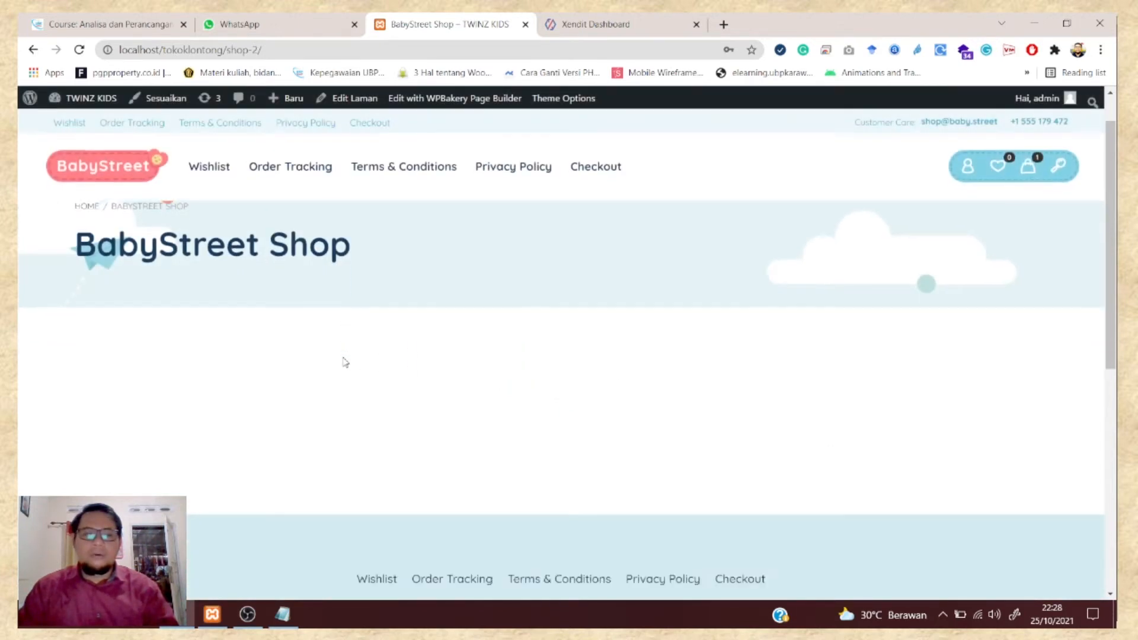
scroll(376, 274, up, 3)
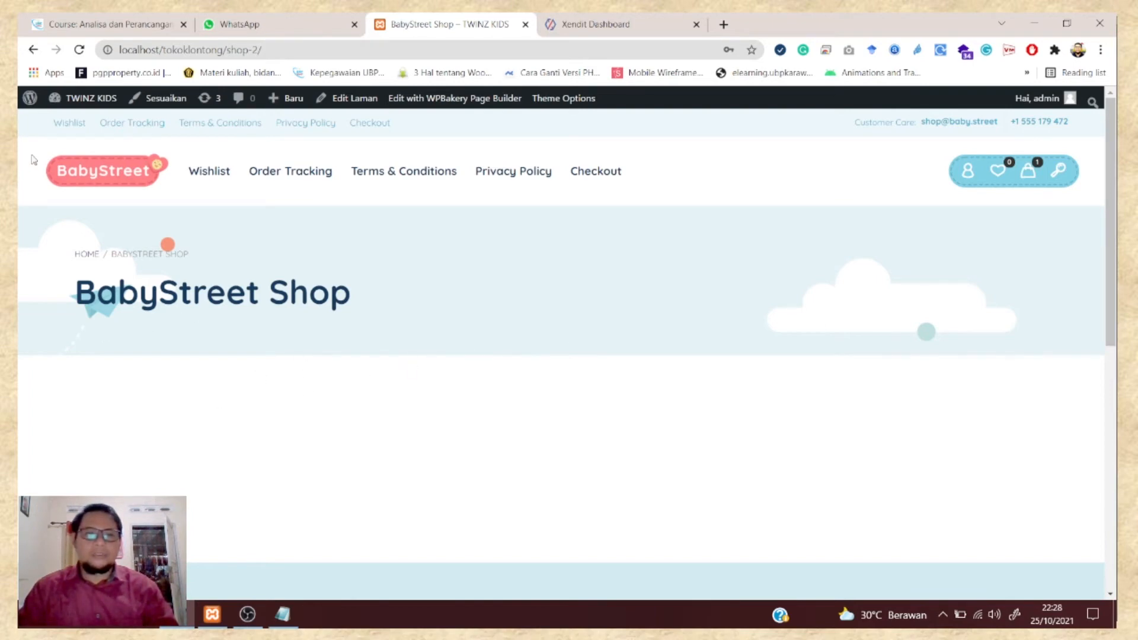
click(618, 176)
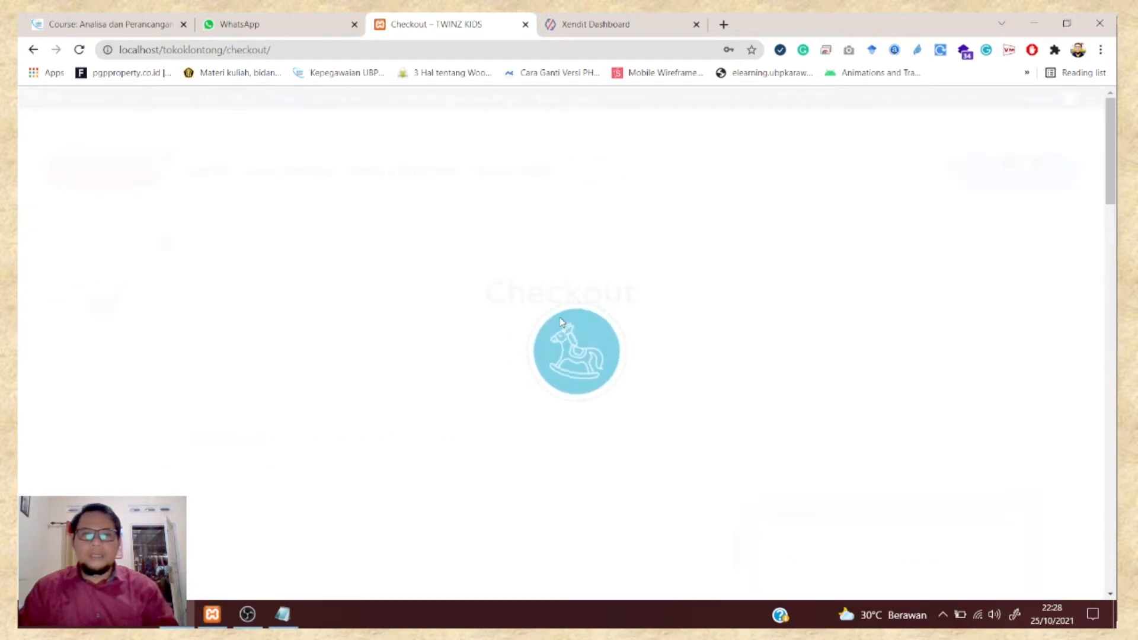
- Review the checkout form and payment options, then go back to the BabyStreet Shop page
scroll(563, 326, down, 15)
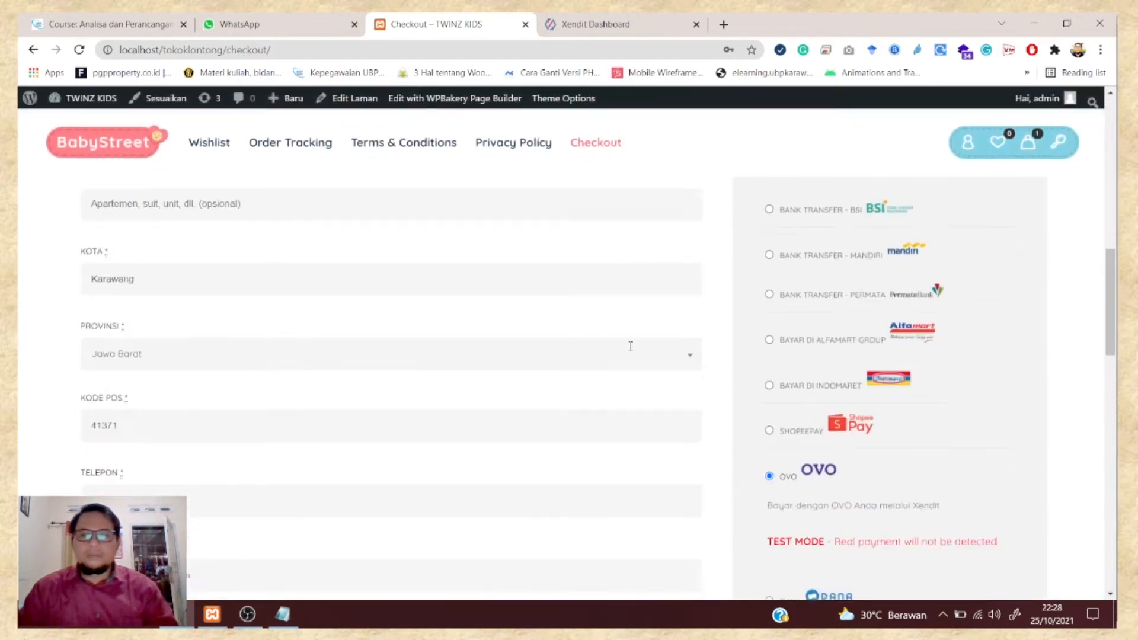
scroll(630, 346, up, 8)
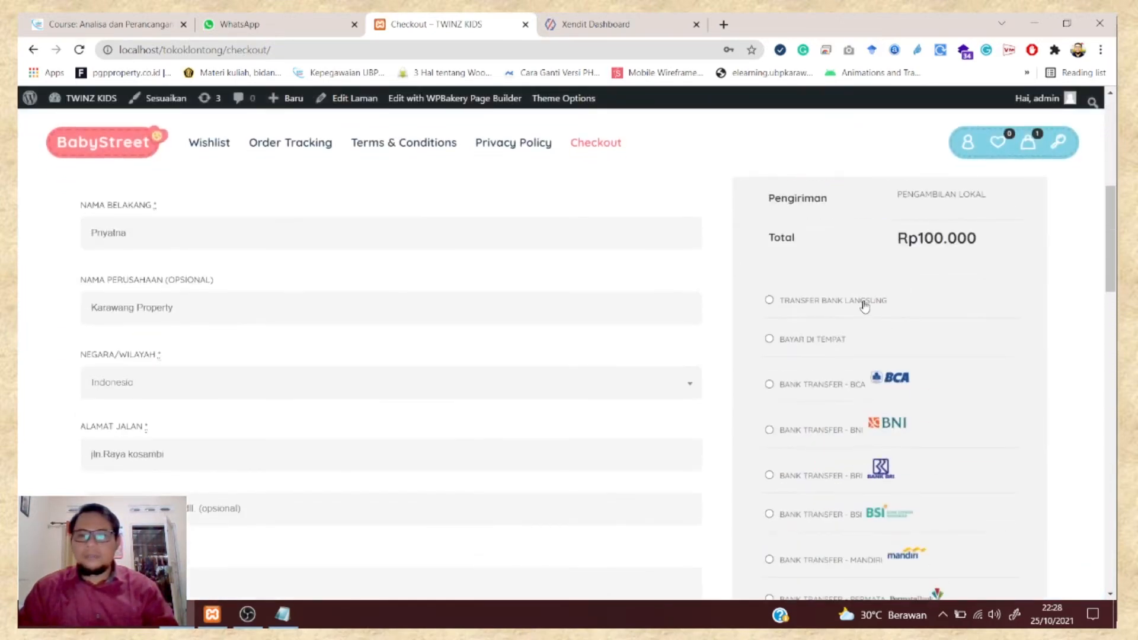
scroll(864, 305, down, 10)
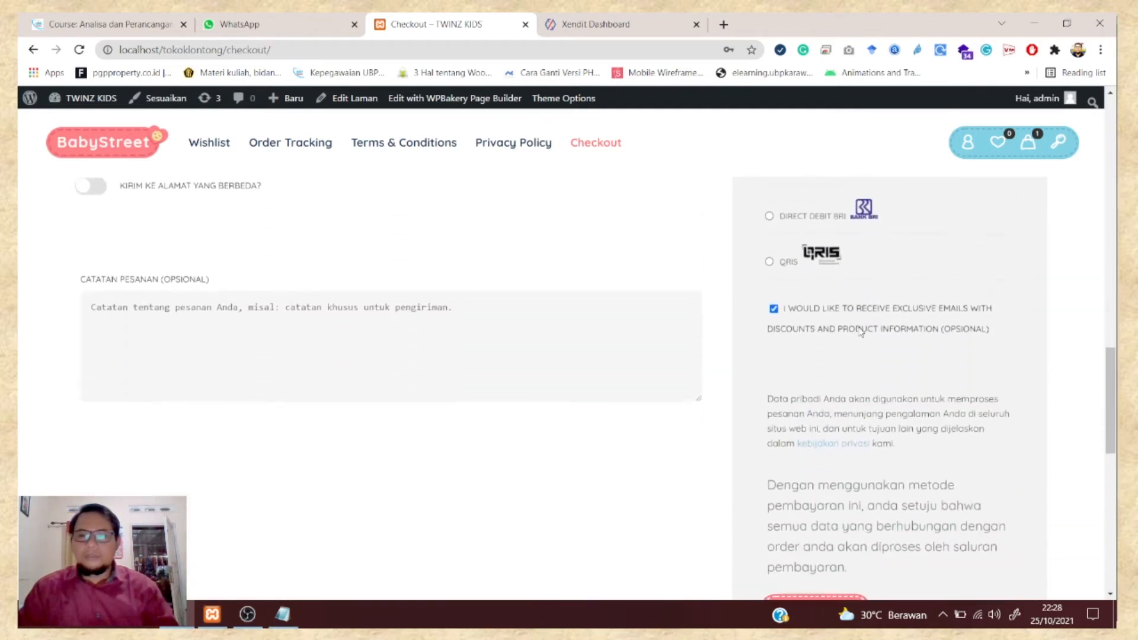
scroll(861, 332, up, 10)
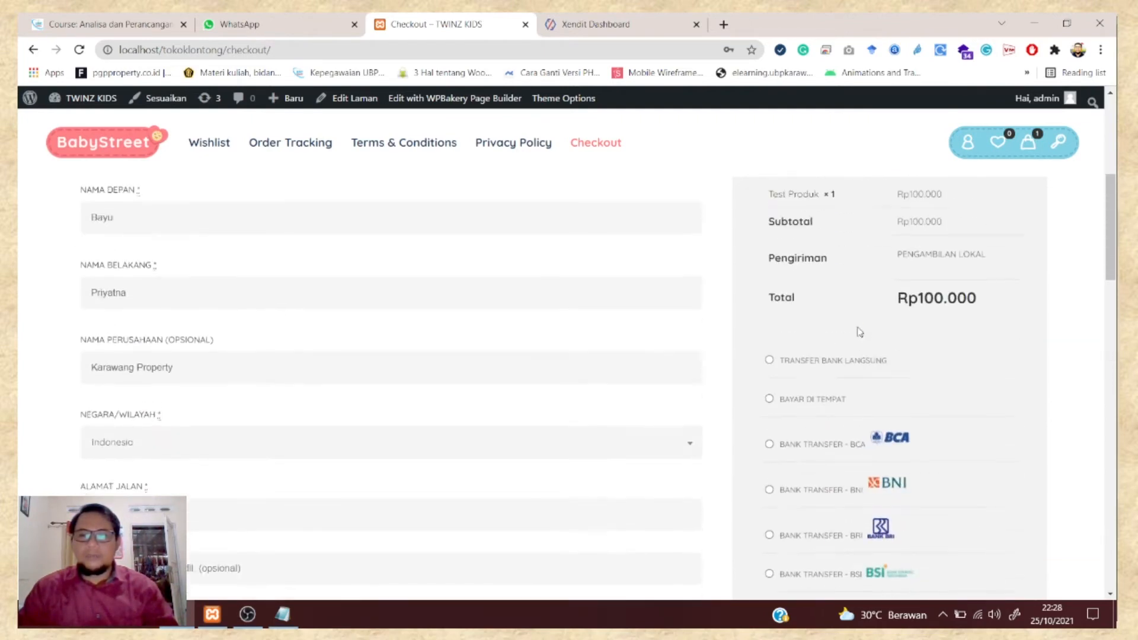
scroll(860, 332, up, 5)
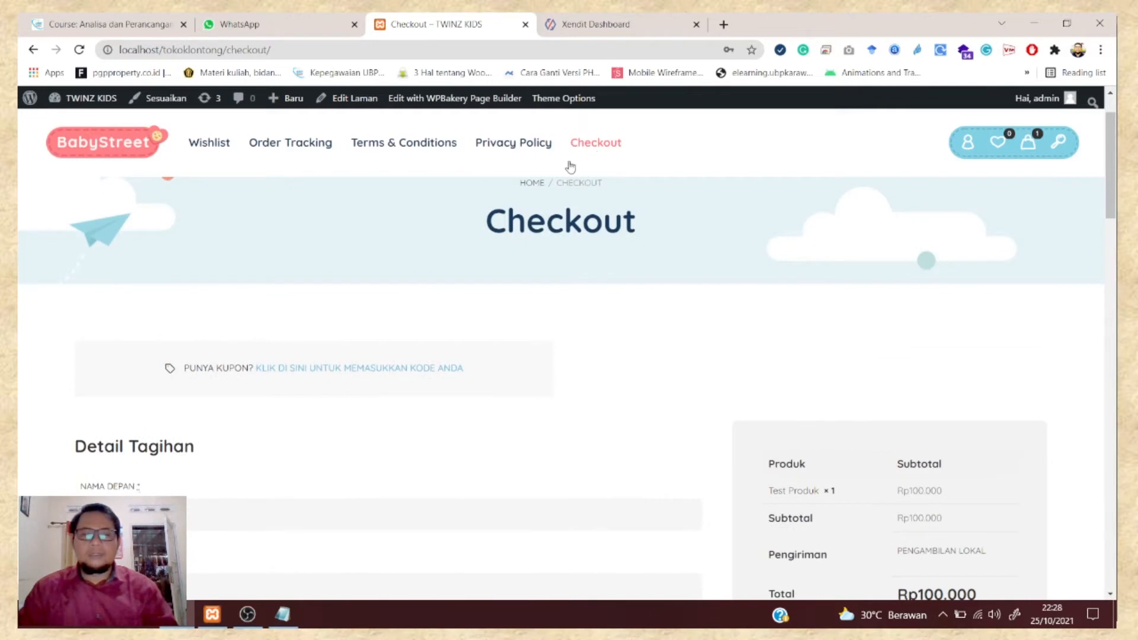
click(34, 49)
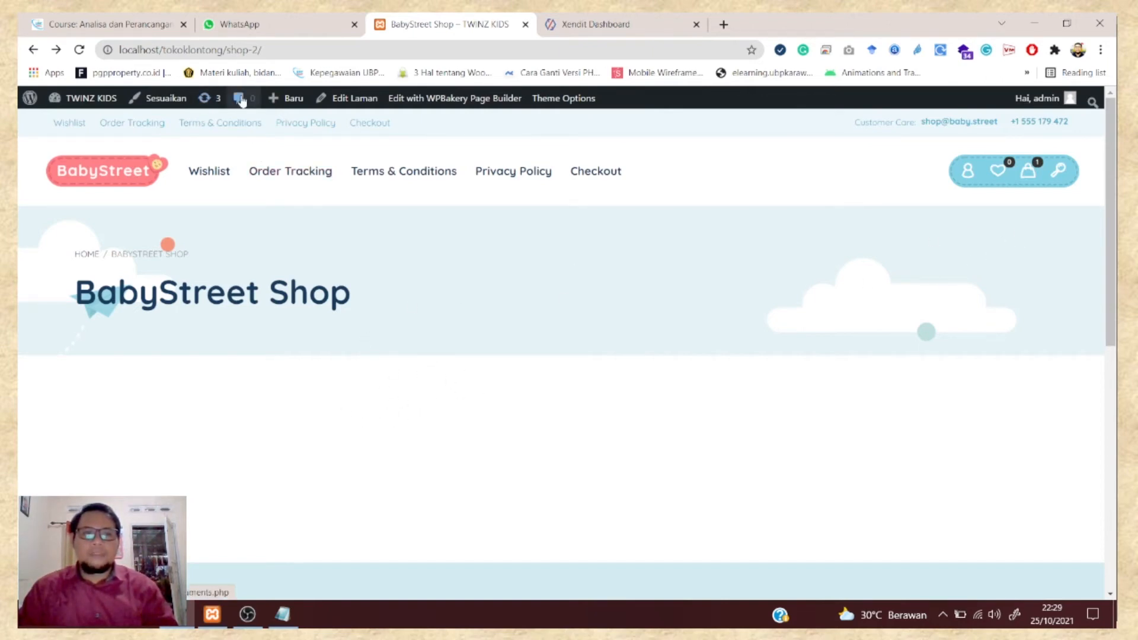
- Go to the admin Dasbor and open WooCommerce > Pengaturan
mouse_move(94, 101)
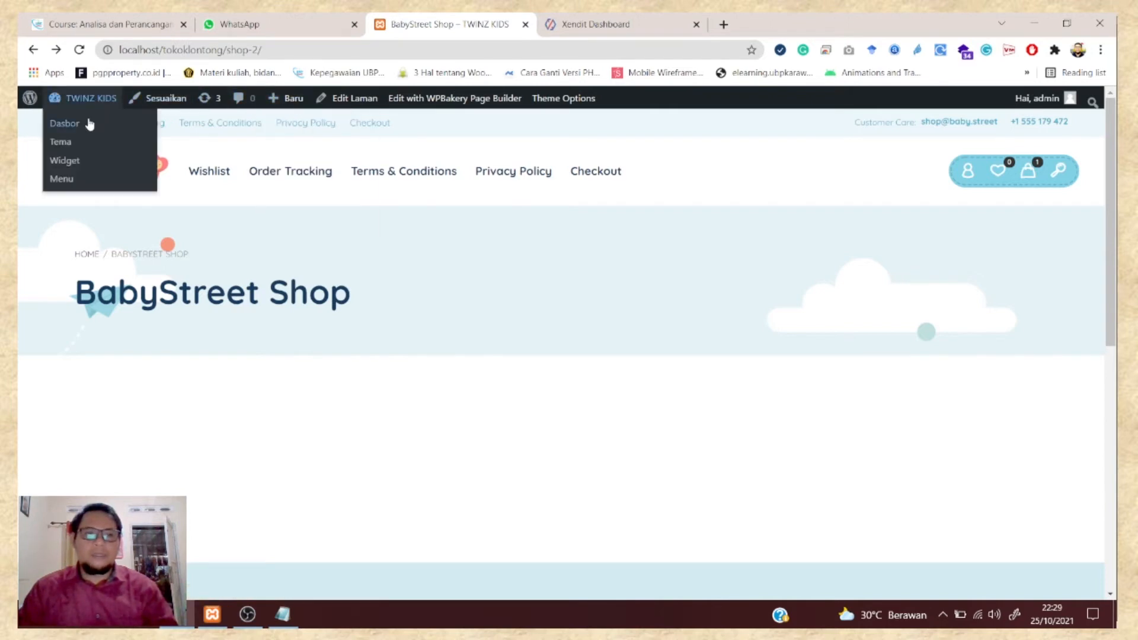
click(88, 124)
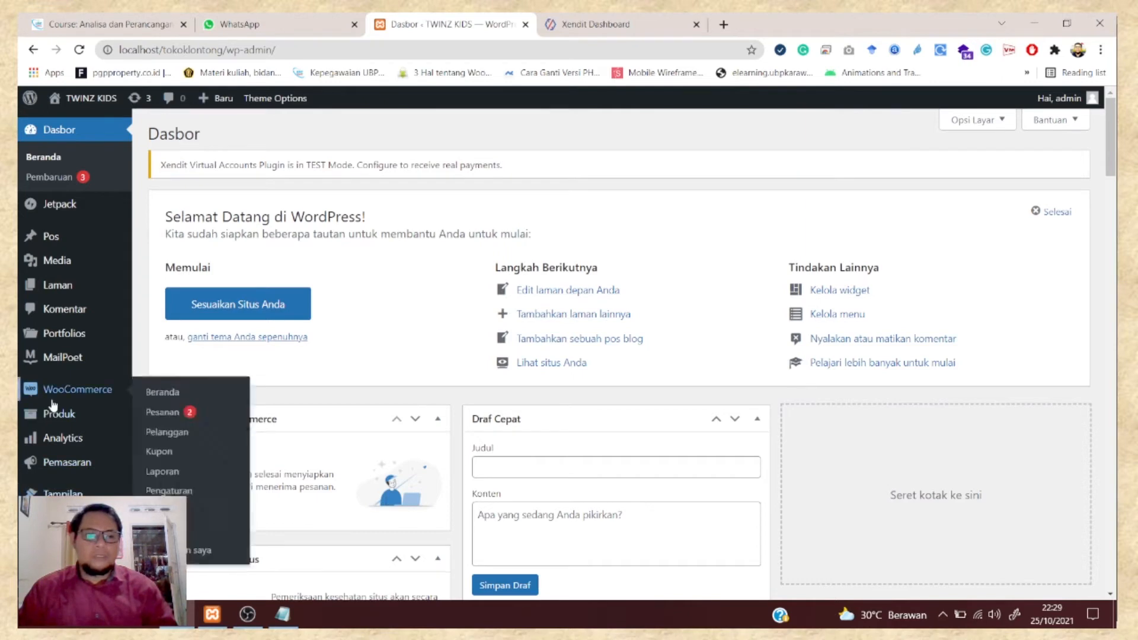
scroll(52, 398, down, 3)
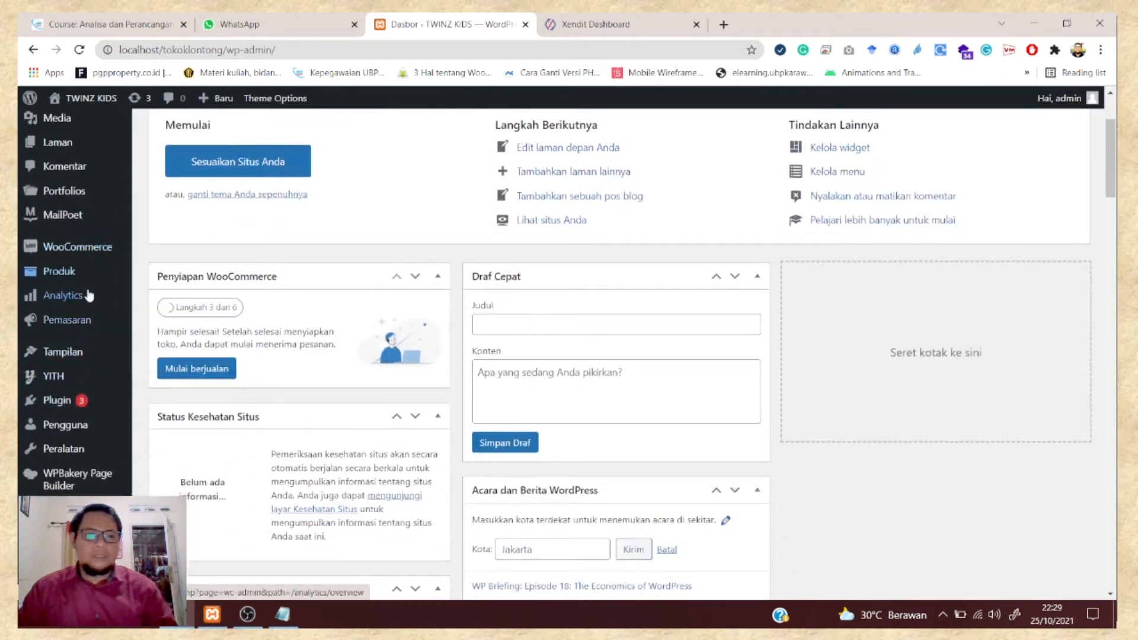
click(88, 254)
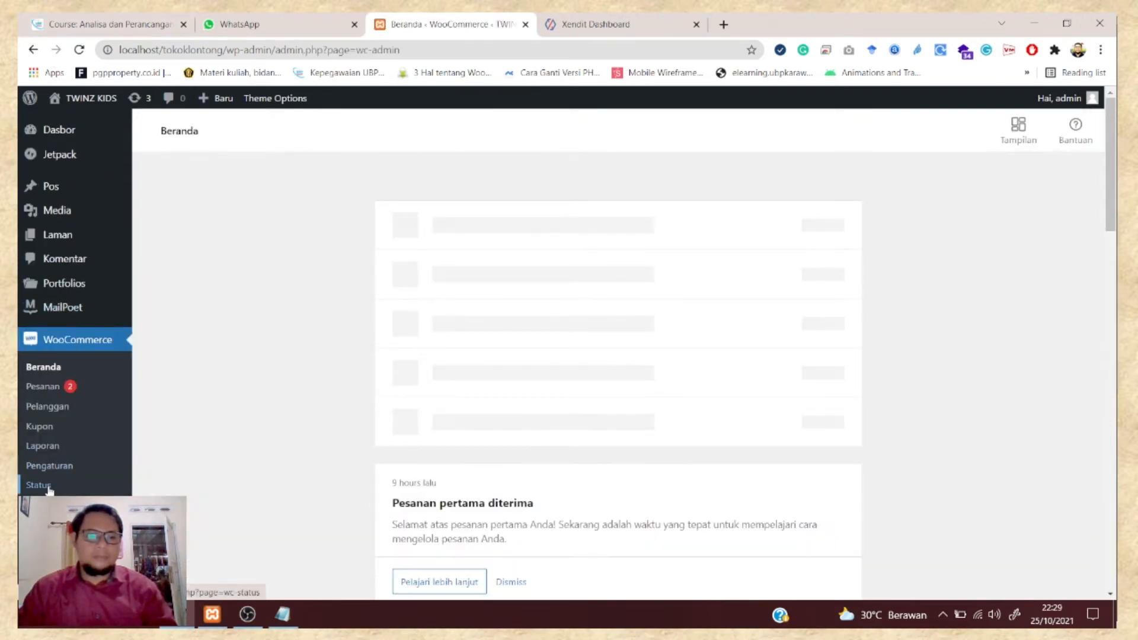
click(58, 468)
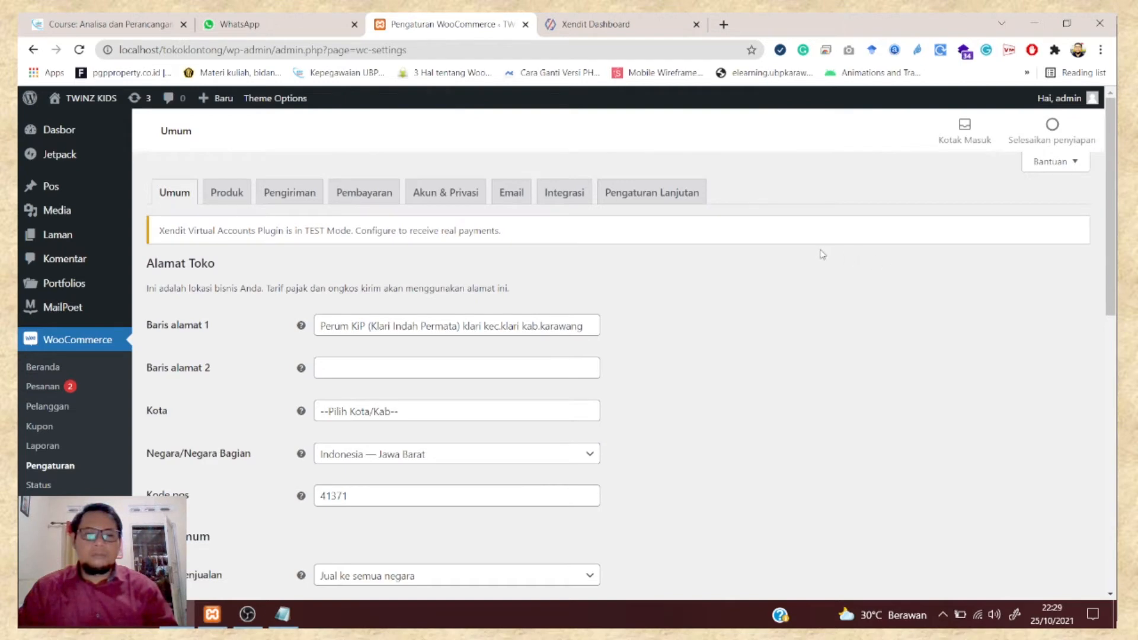
- On the Pengaturan Lanjutan tab, change Halaman Checkout from BabyStreet Shop to Checkout (ID: 11)
click(646, 202)
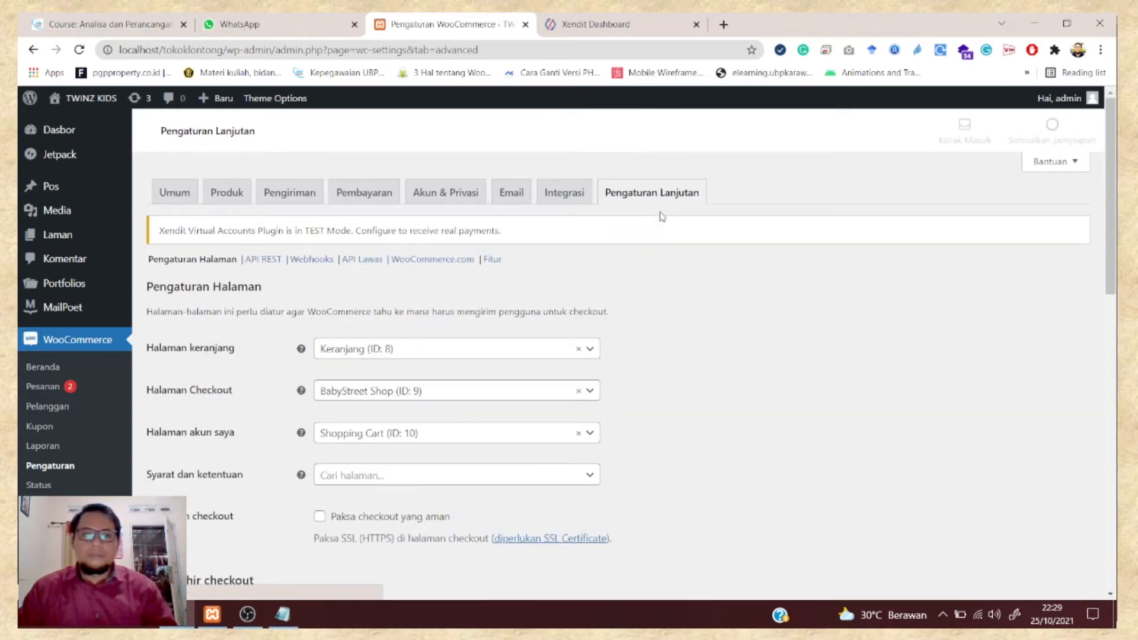
scroll(731, 224, down, 2)
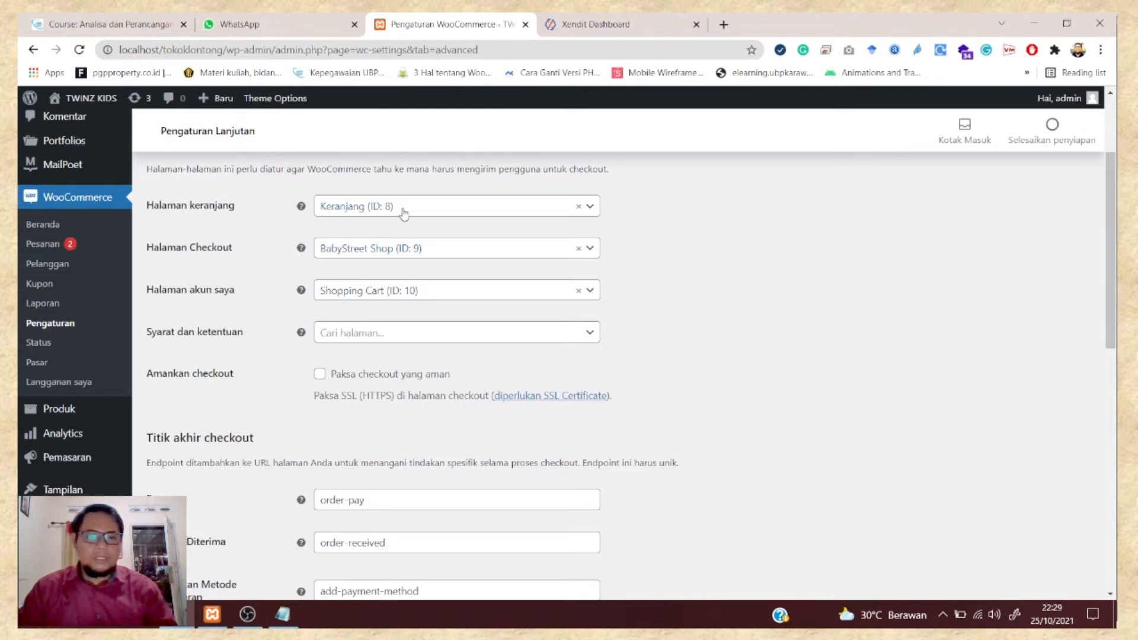
click(538, 252)
click(579, 248)
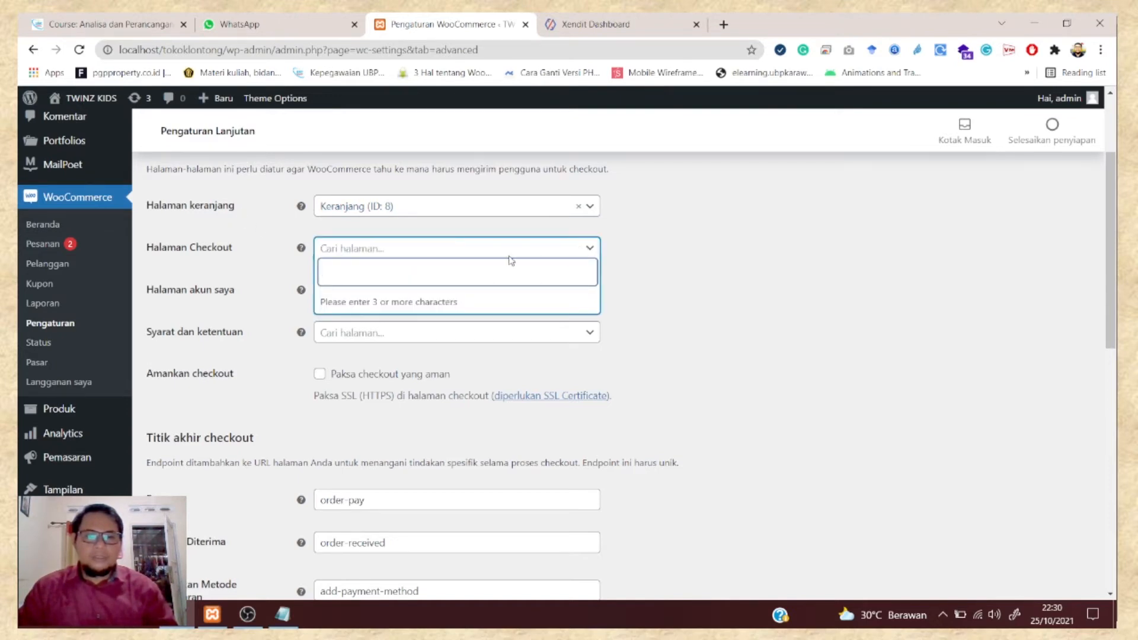
text(ch)
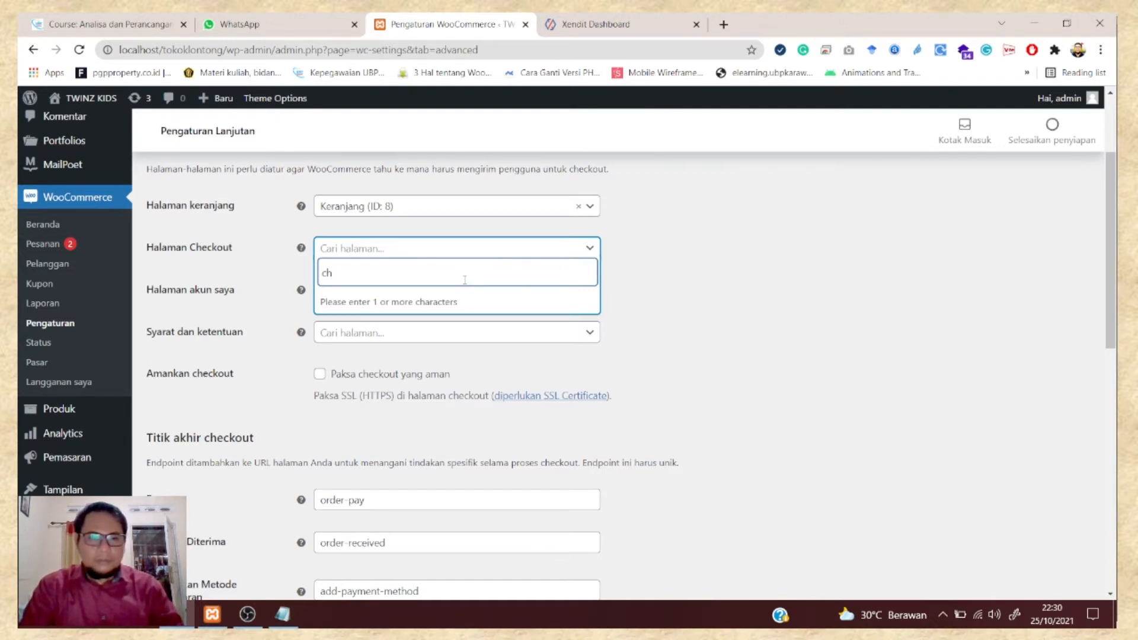
text(e)
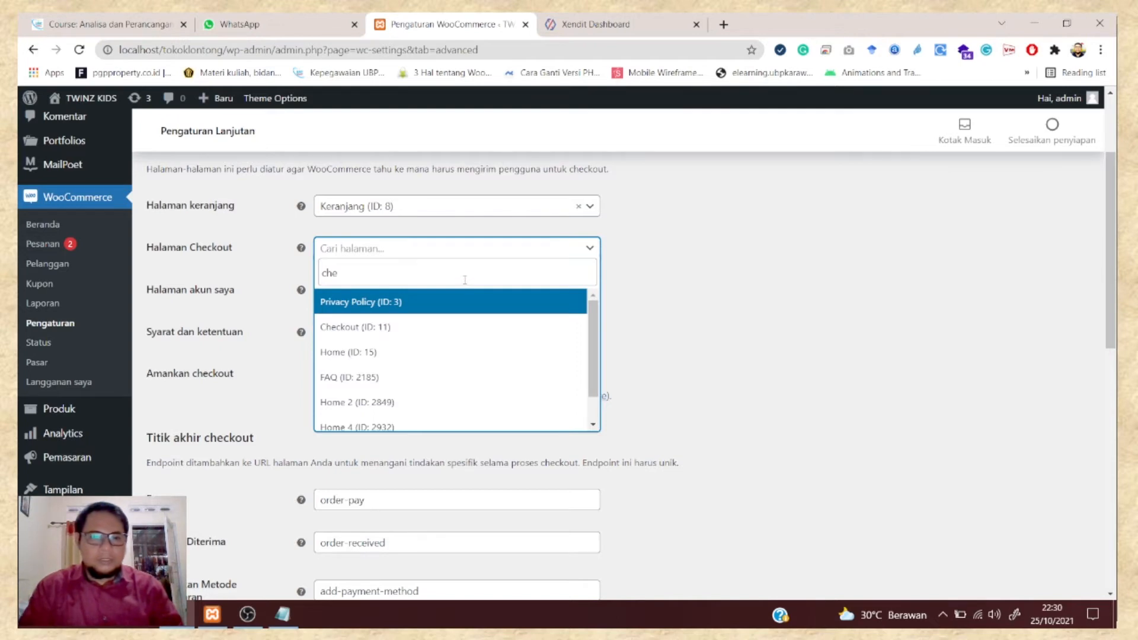
click(333, 334)
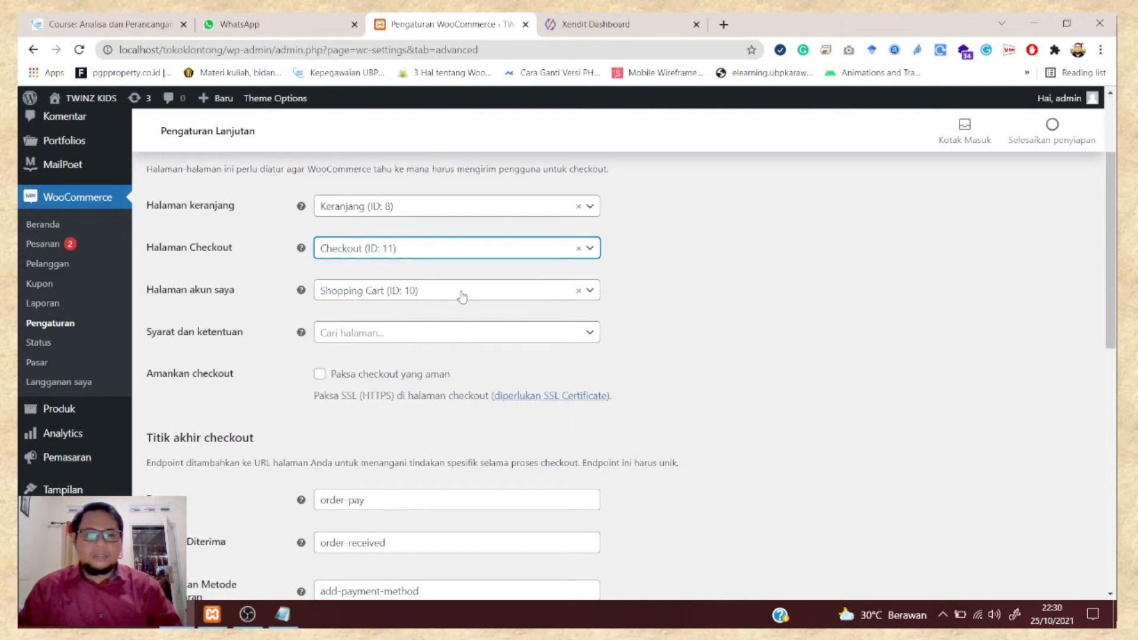
scroll(462, 297, down, 3)
scroll(473, 323, up, 5)
scroll(486, 332, down, 12)
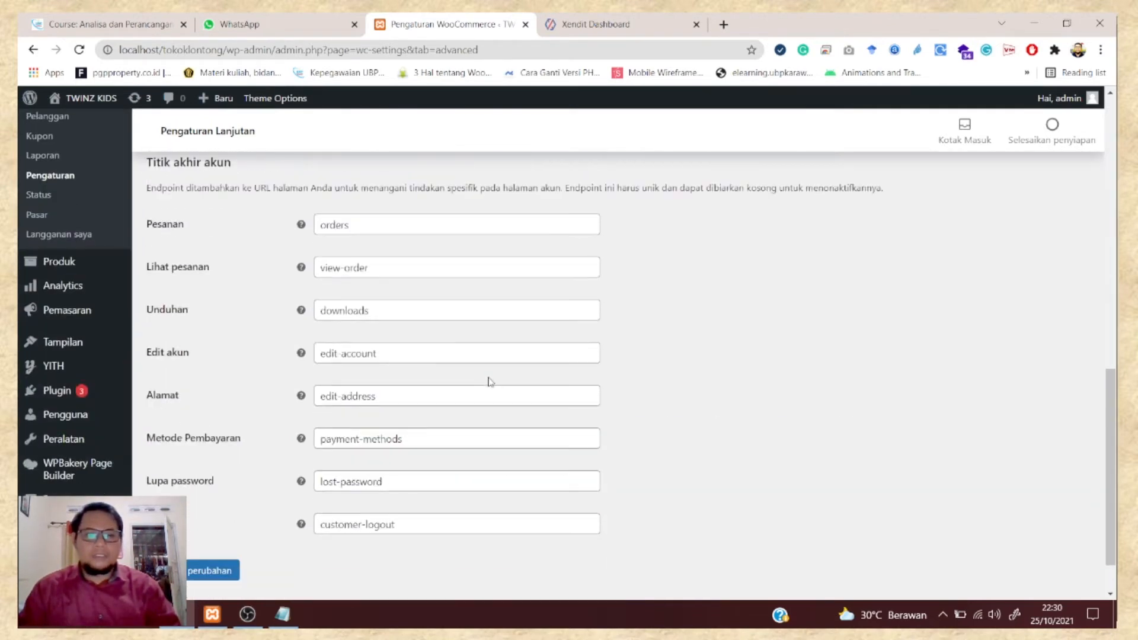
scroll(490, 381, down, 1)
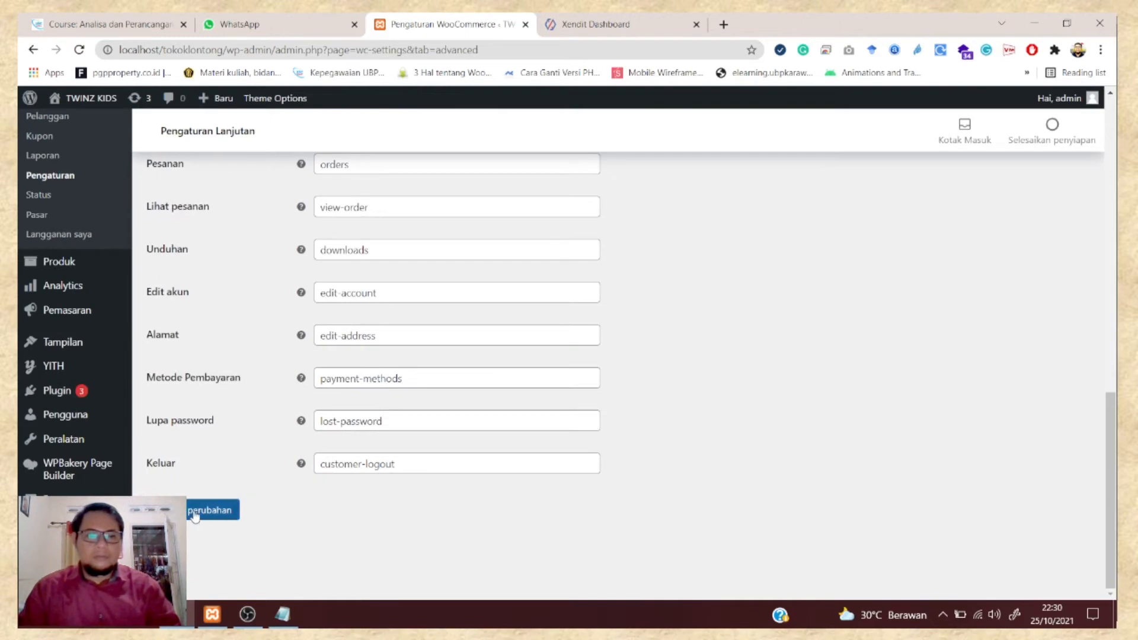
- Store the checkout page change with Simpan perubahan at the bottom of Advanced settings
scroll(306, 324, up, 5)
scroll(338, 316, down, 5)
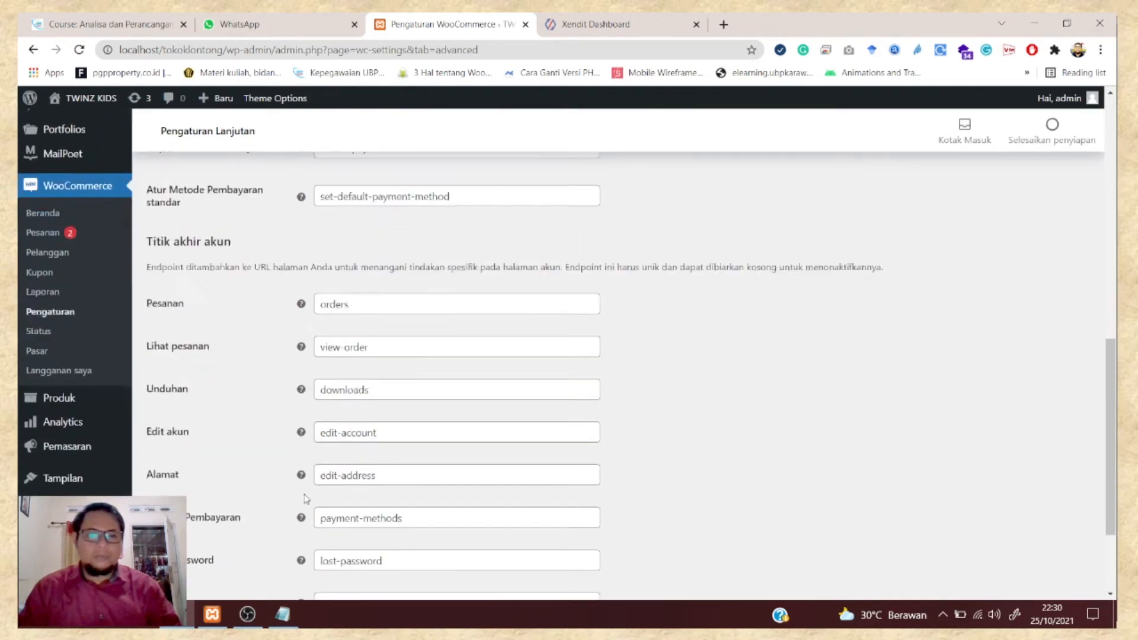
click(214, 510)
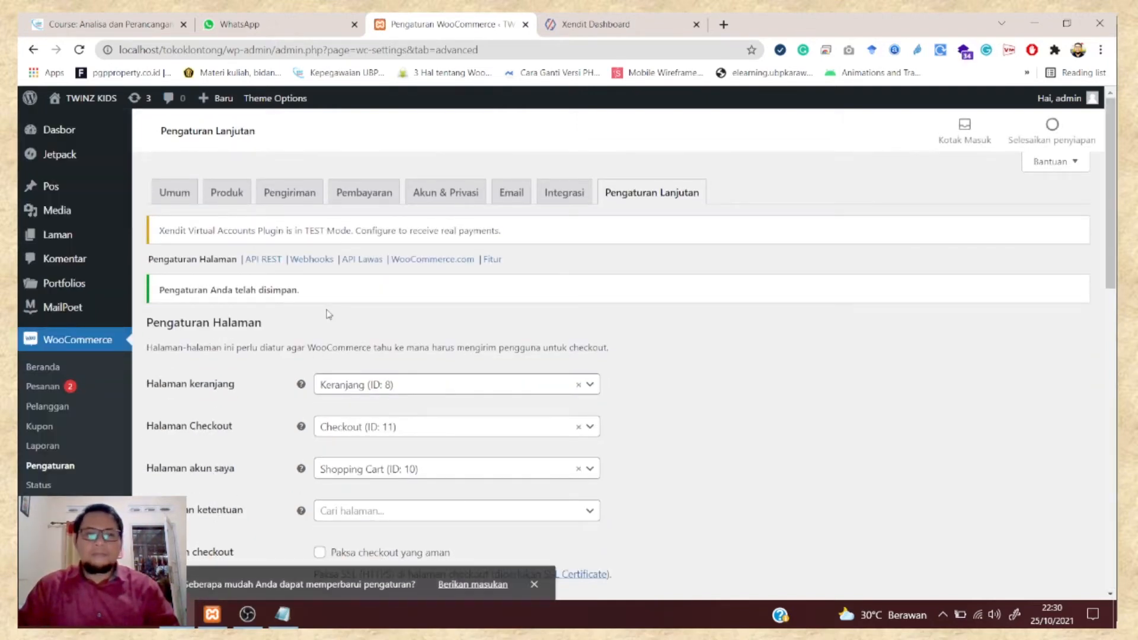
- Visit the storefront, try Pembayaran from the mini-cart, then reload the shop page
mouse_move(74, 99)
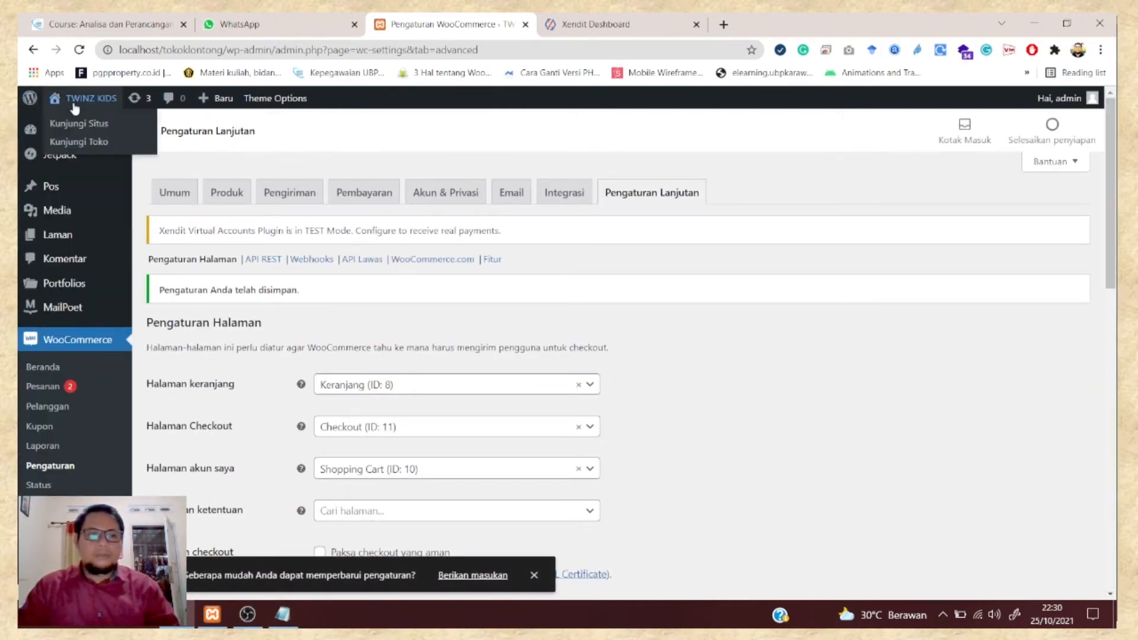
click(79, 144)
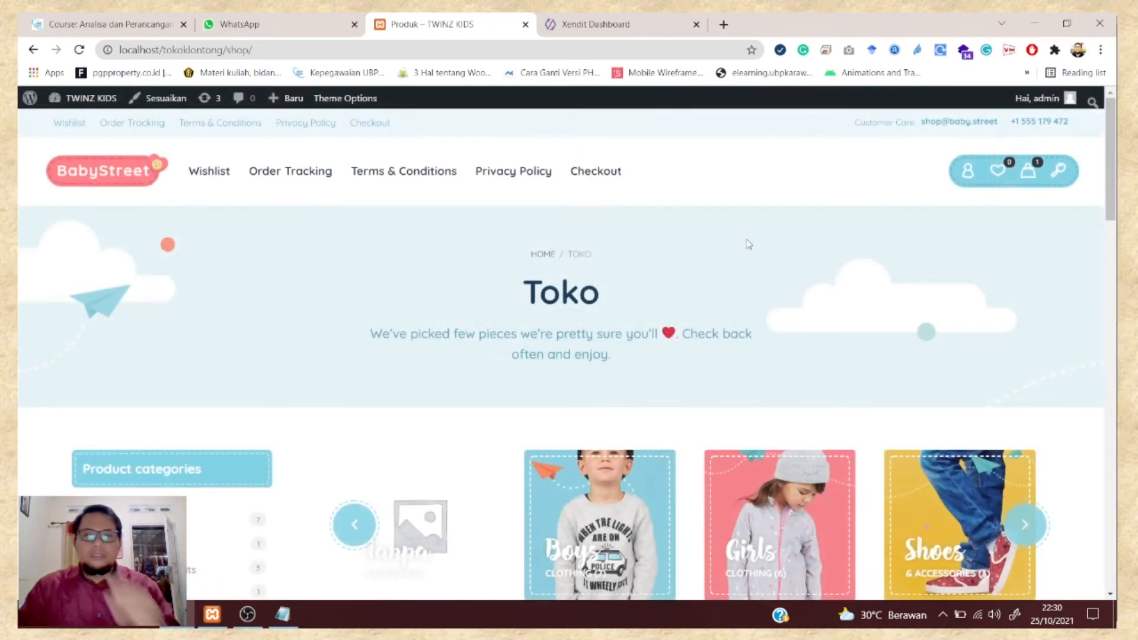
click(1033, 172)
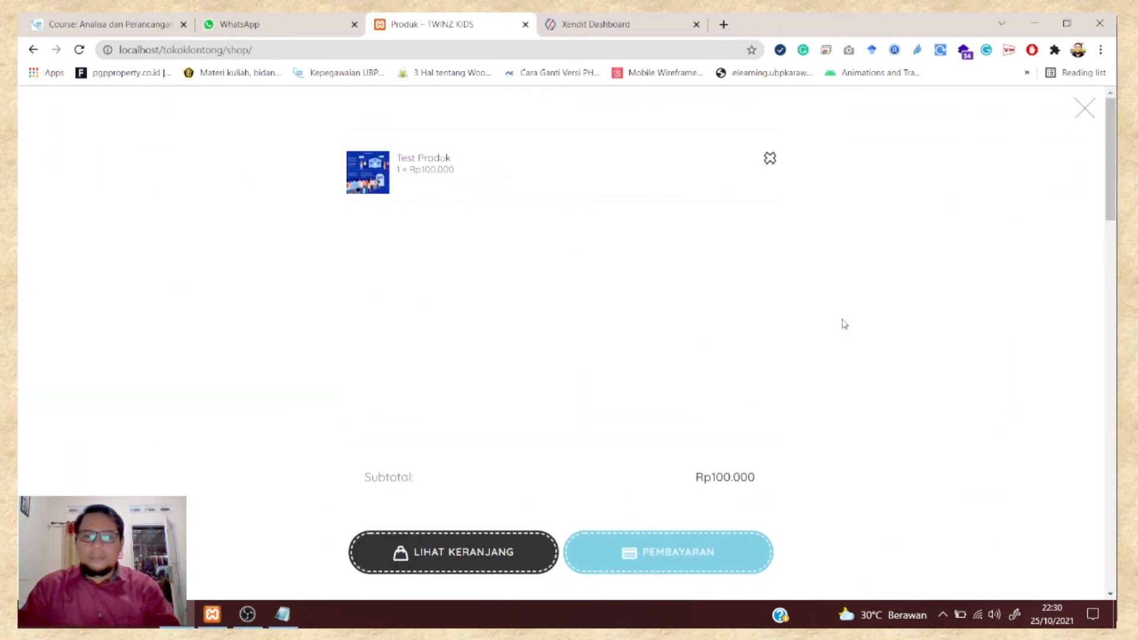
scroll(774, 404, down, 3)
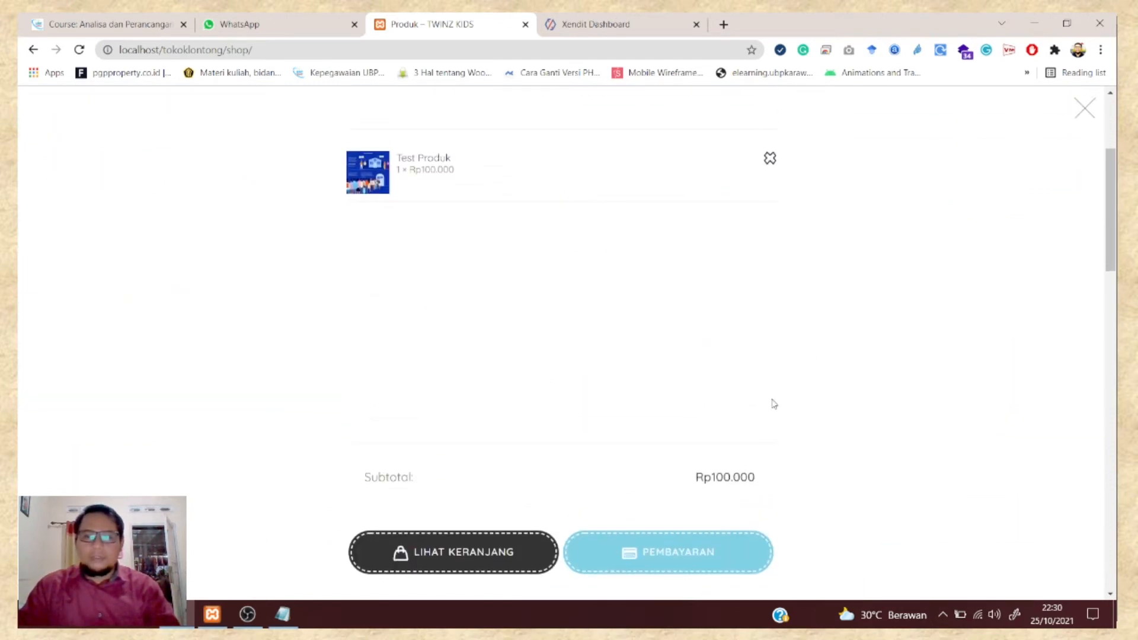
click(678, 570)
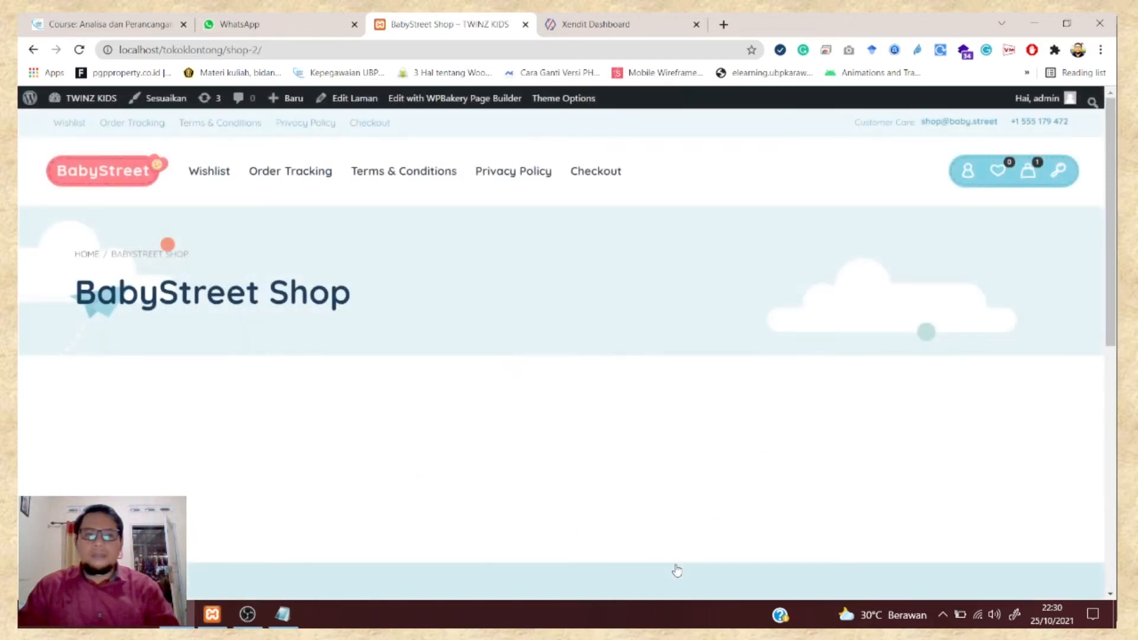
click(83, 52)
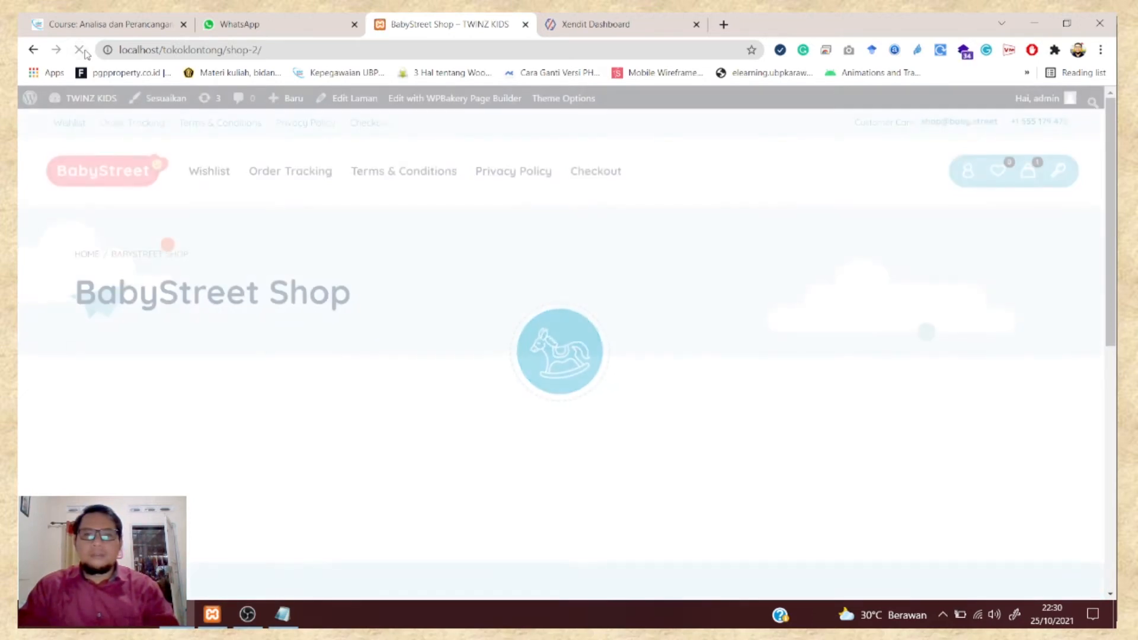
- Retry from the mini-cart, then open the full cart page listing Test Produk at Rp100.000
click(1034, 175)
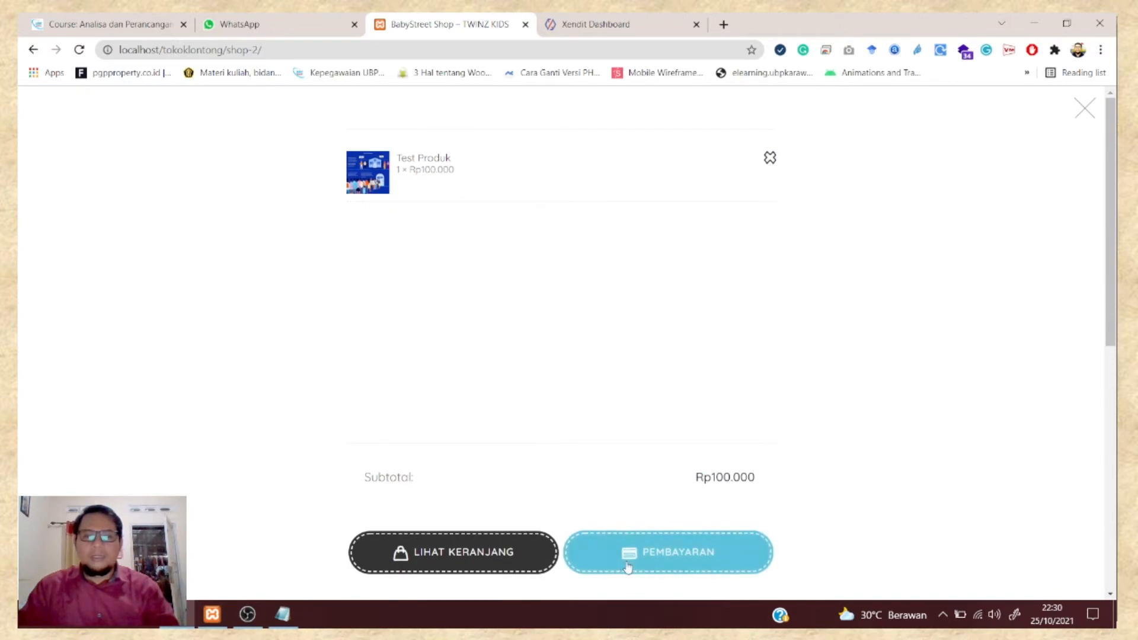
click(631, 559)
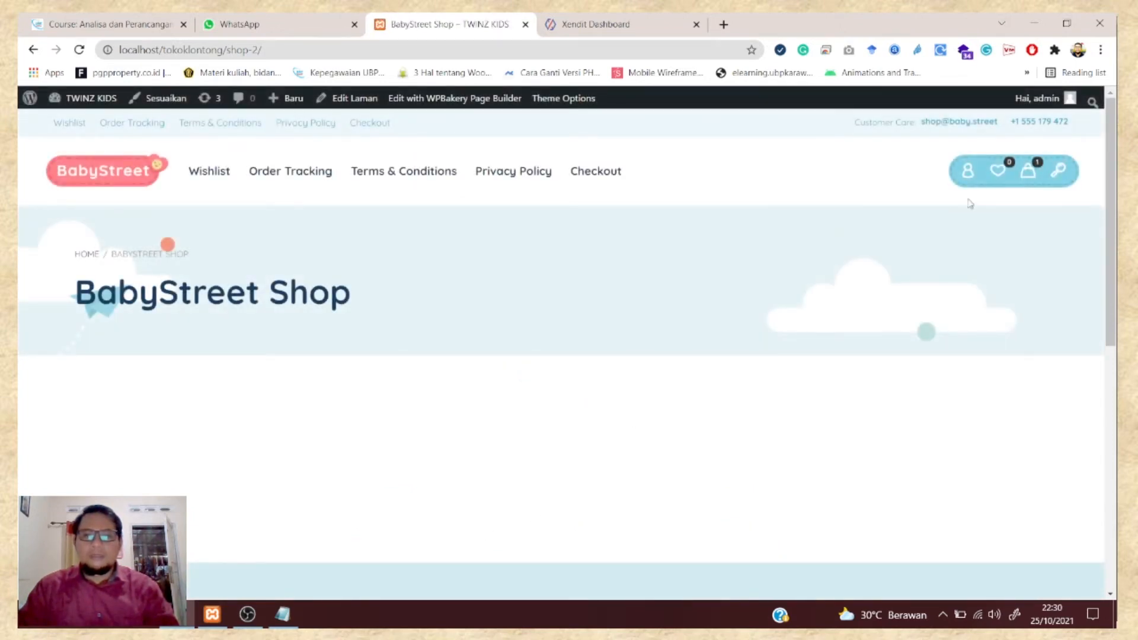
click(1027, 171)
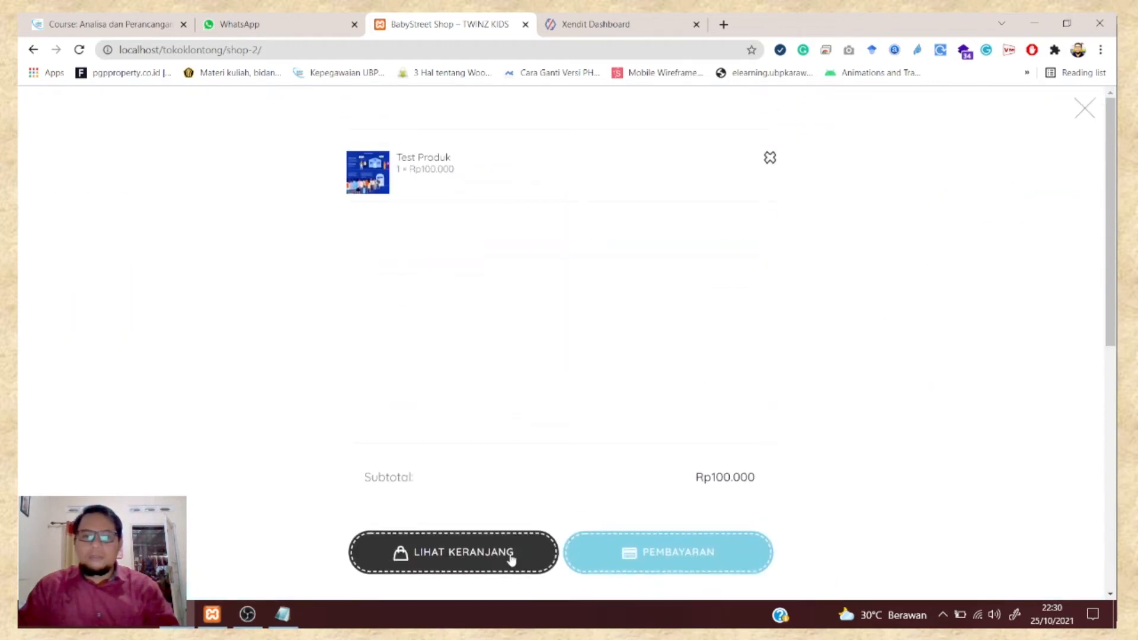
click(482, 557)
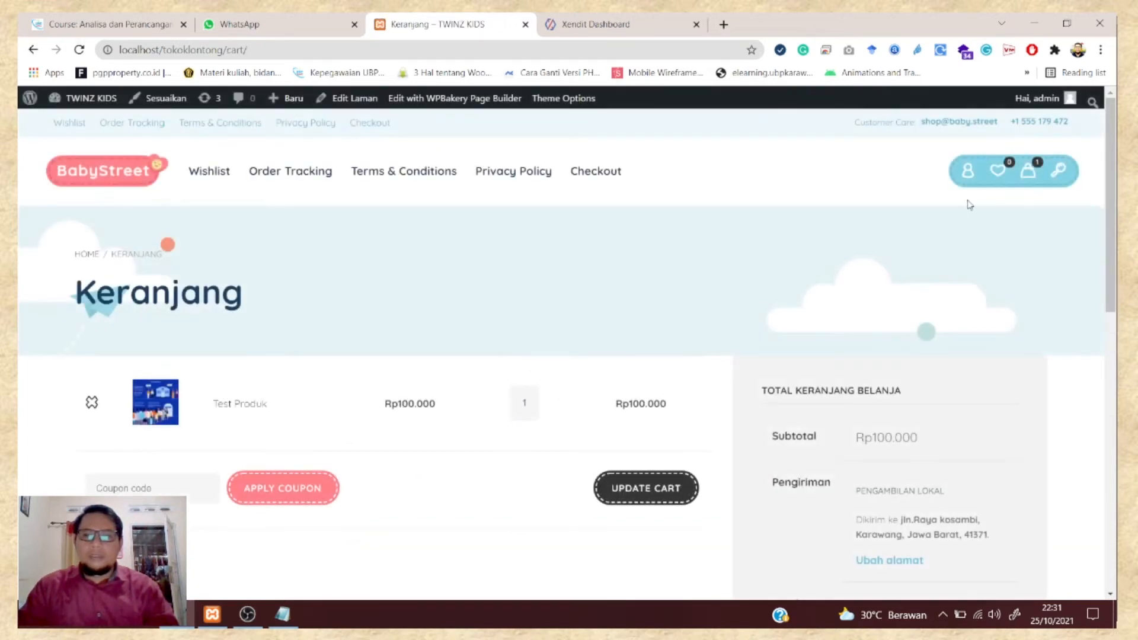
scroll(970, 204, down, 3)
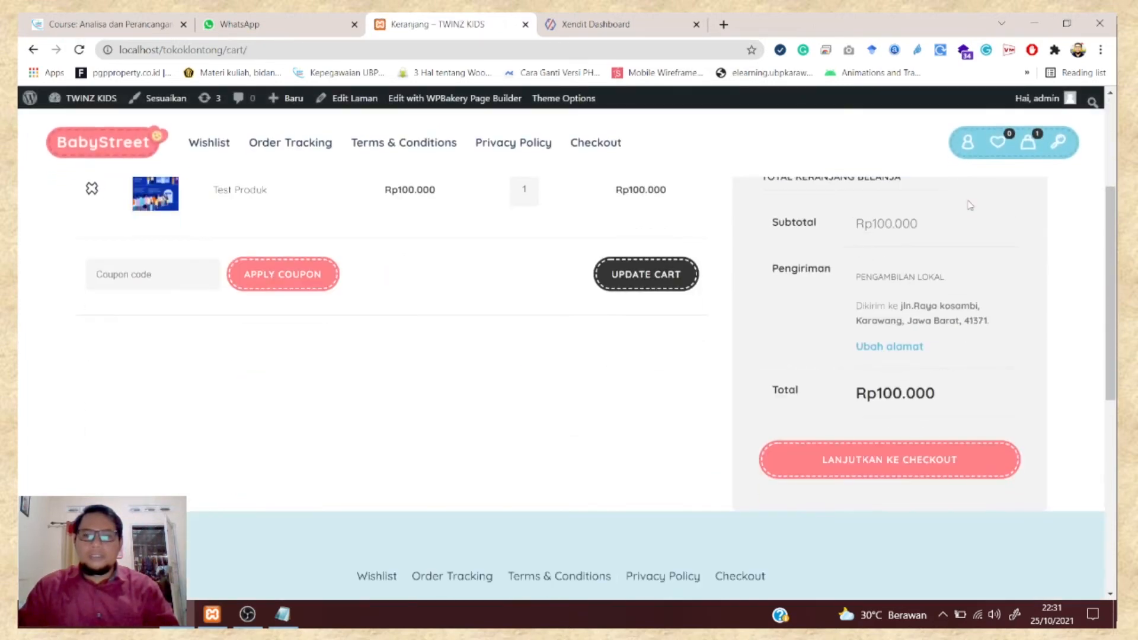
- Continue to checkout and review the billing form, Test Produk at Rp100.000, and OVO option
click(842, 463)
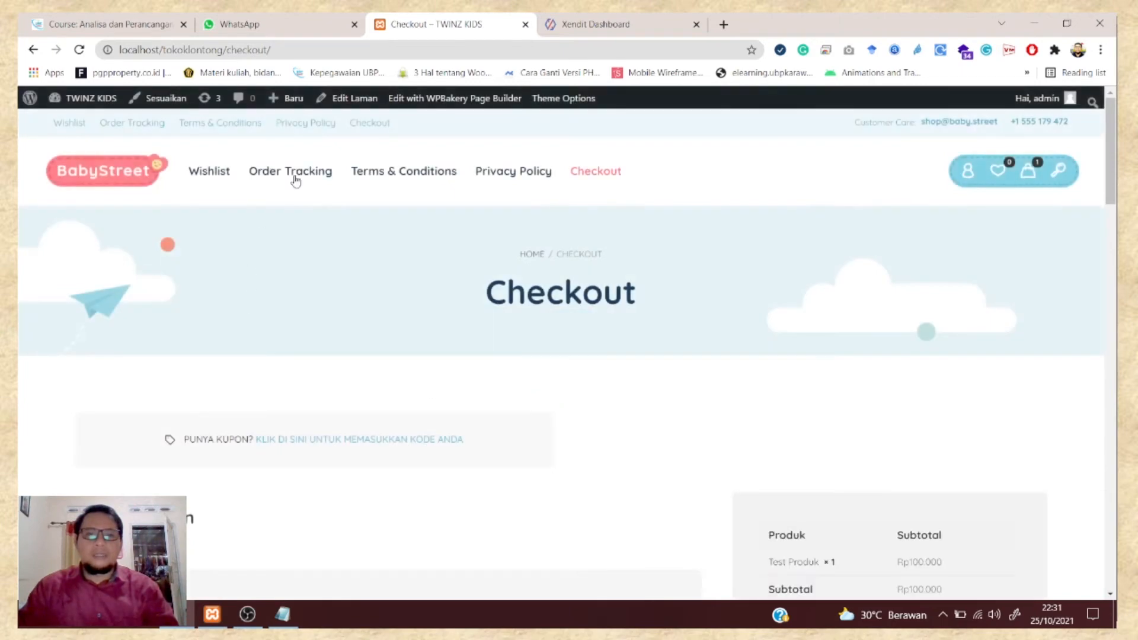
scroll(598, 240, down, 7)
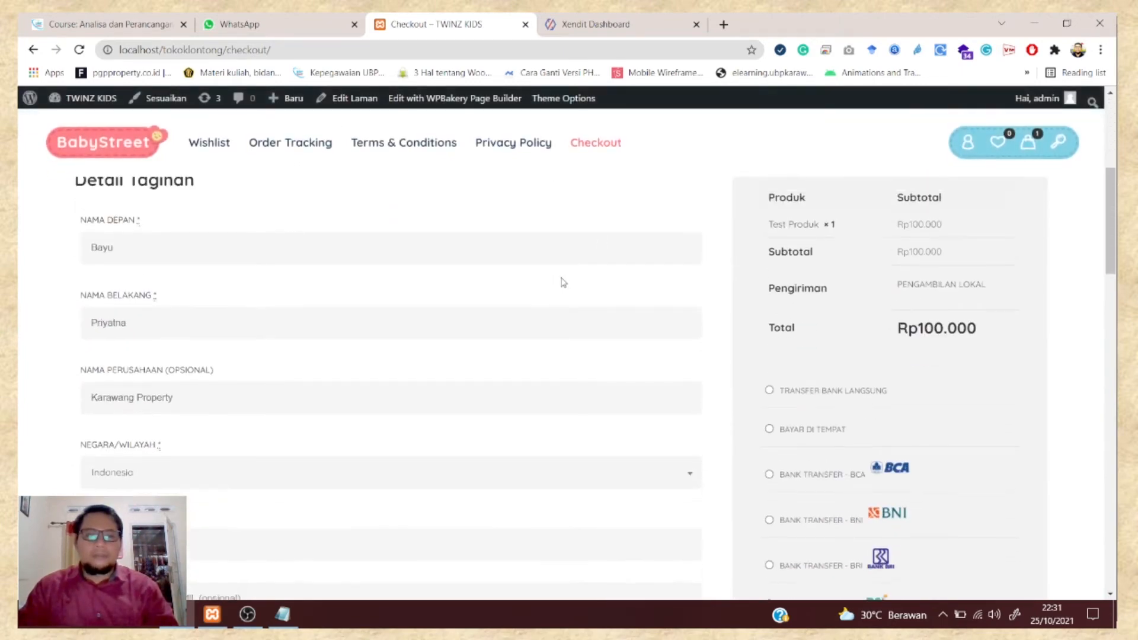
scroll(562, 278, up, 6)
scroll(561, 278, down, 6)
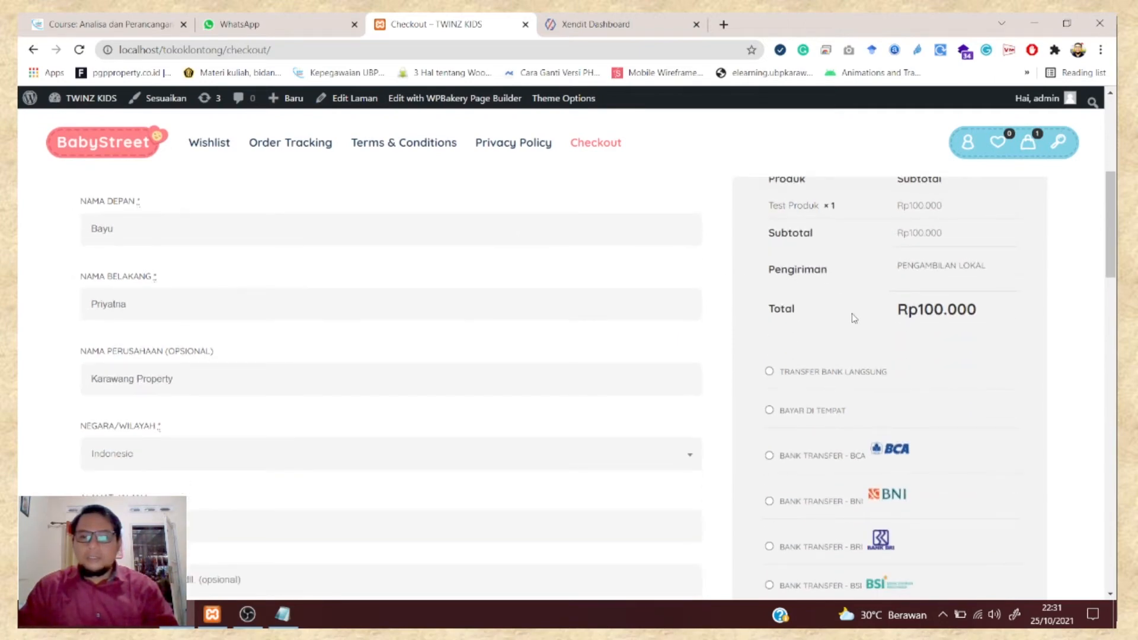
scroll(854, 319, down, 3)
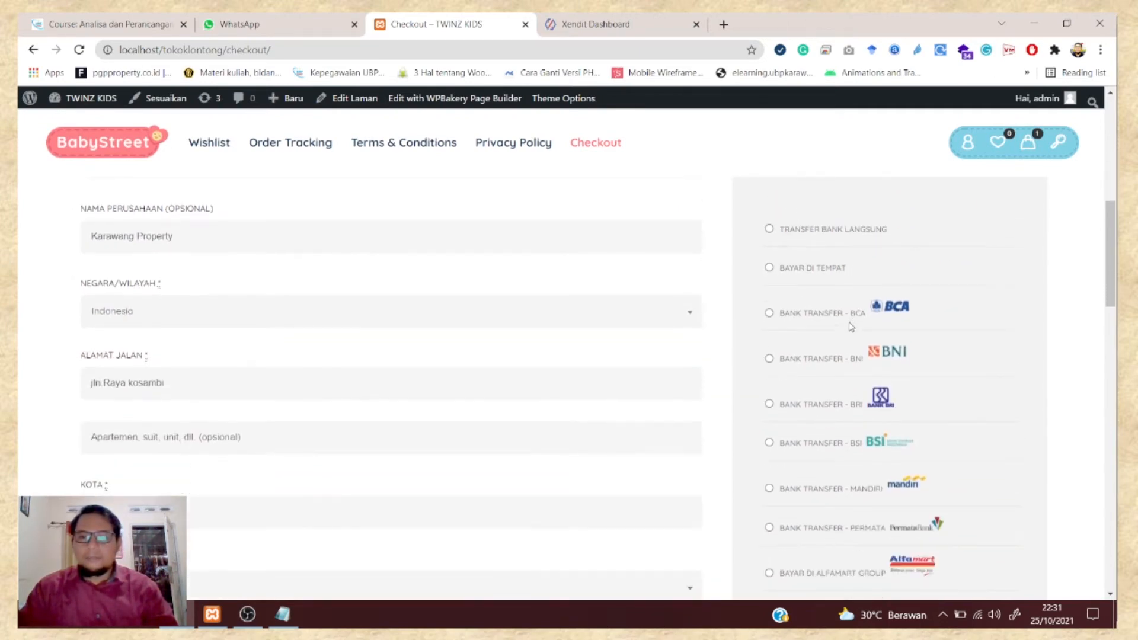
scroll(829, 423, down, 3)
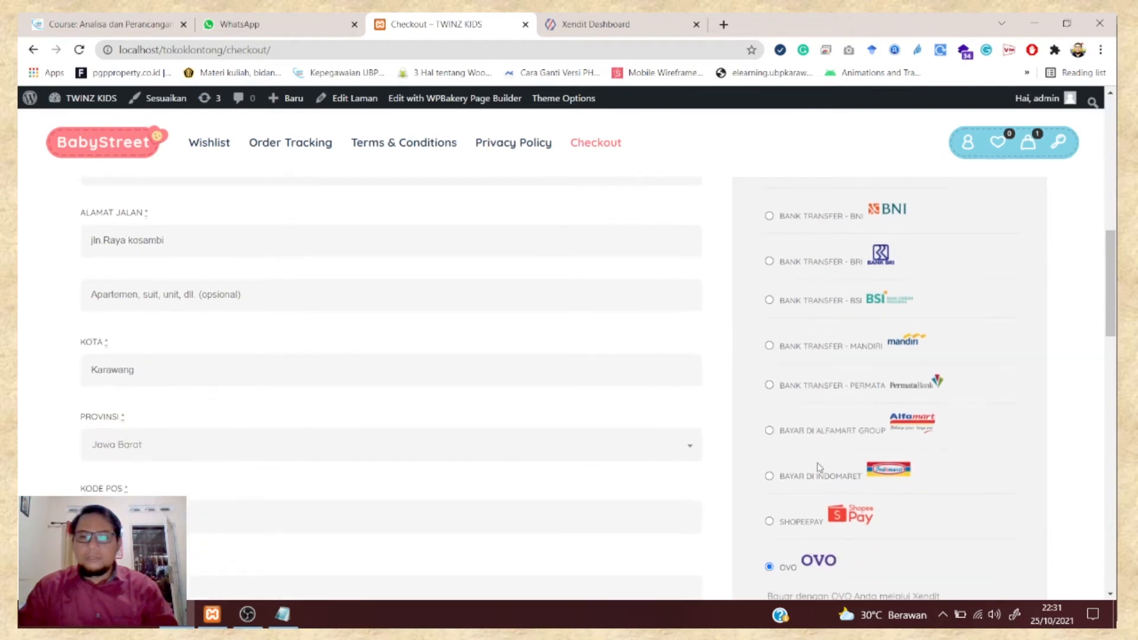
scroll(802, 442, up, 12)
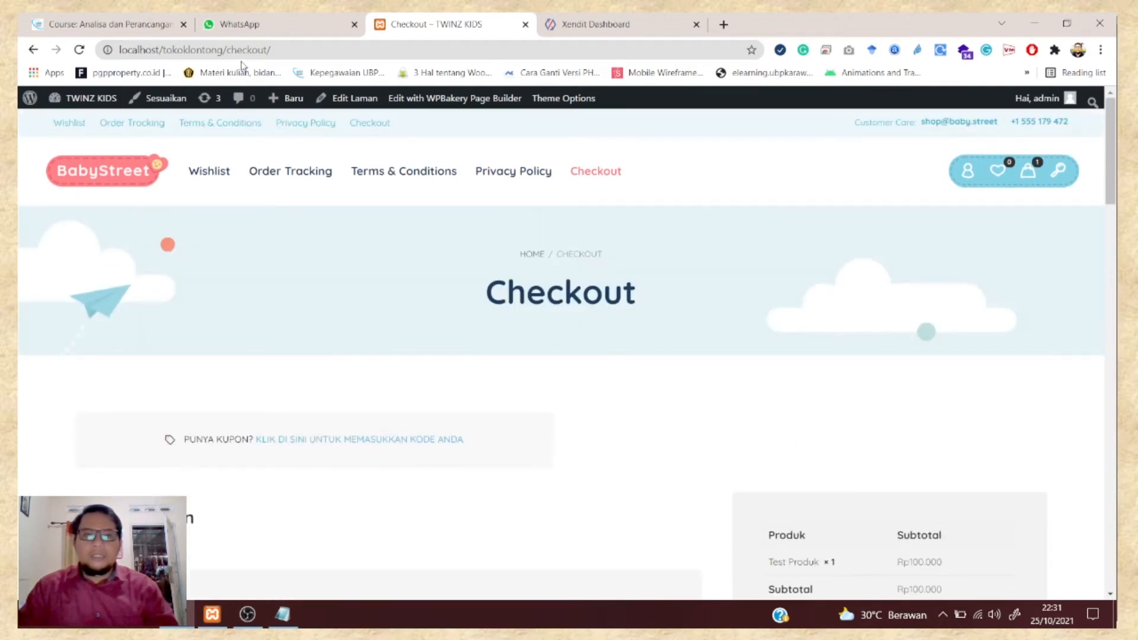
- From the admin dashboard, open WooCommerce Pengaturan on the Pembayaran payment-methods tab
mouse_move(70, 100)
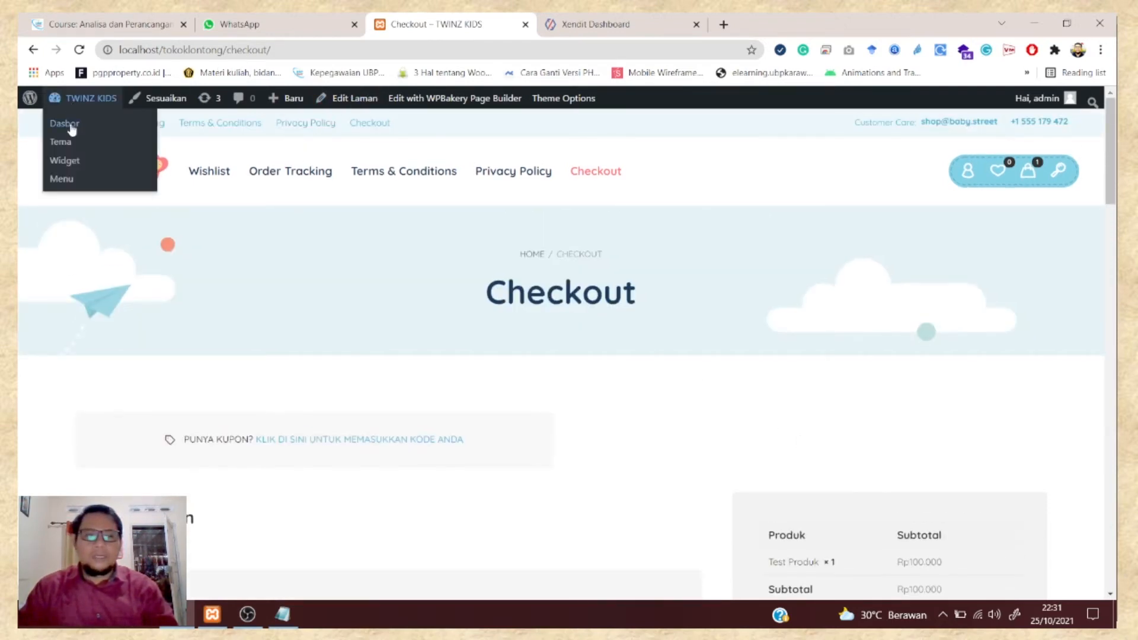
click(71, 127)
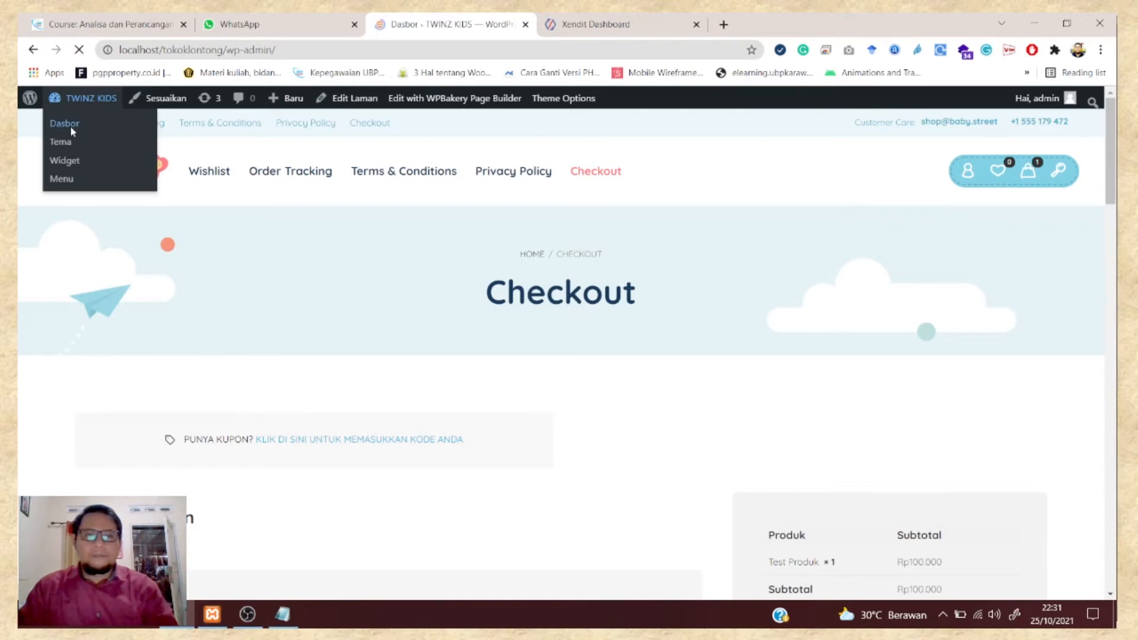
scroll(116, 476, down, 2)
scroll(116, 476, down, 1)
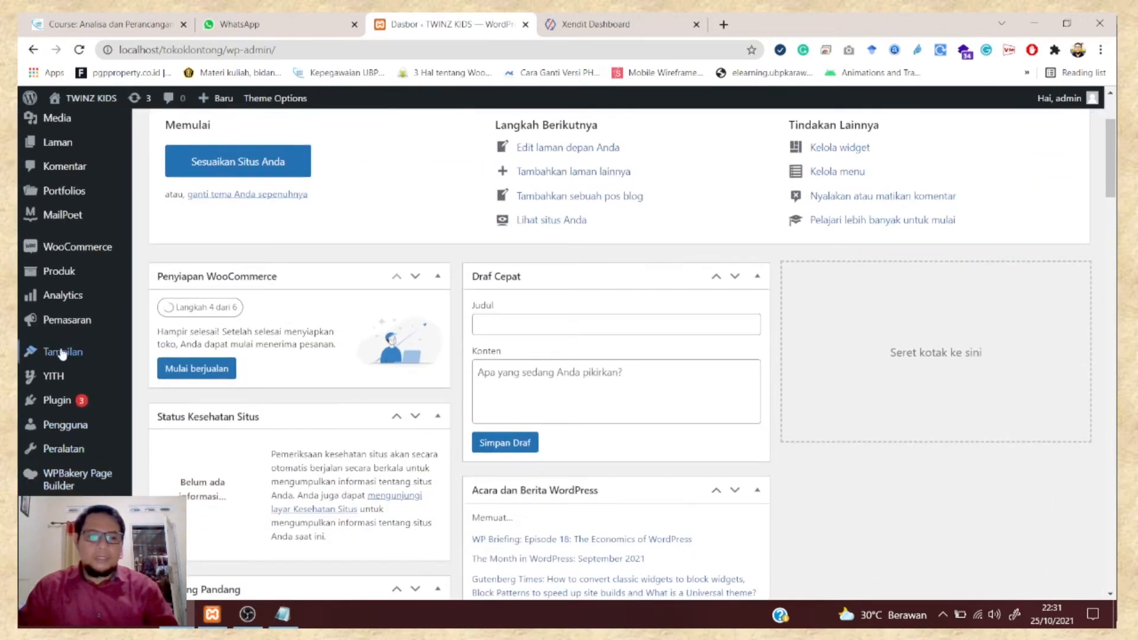
mouse_move(77, 256)
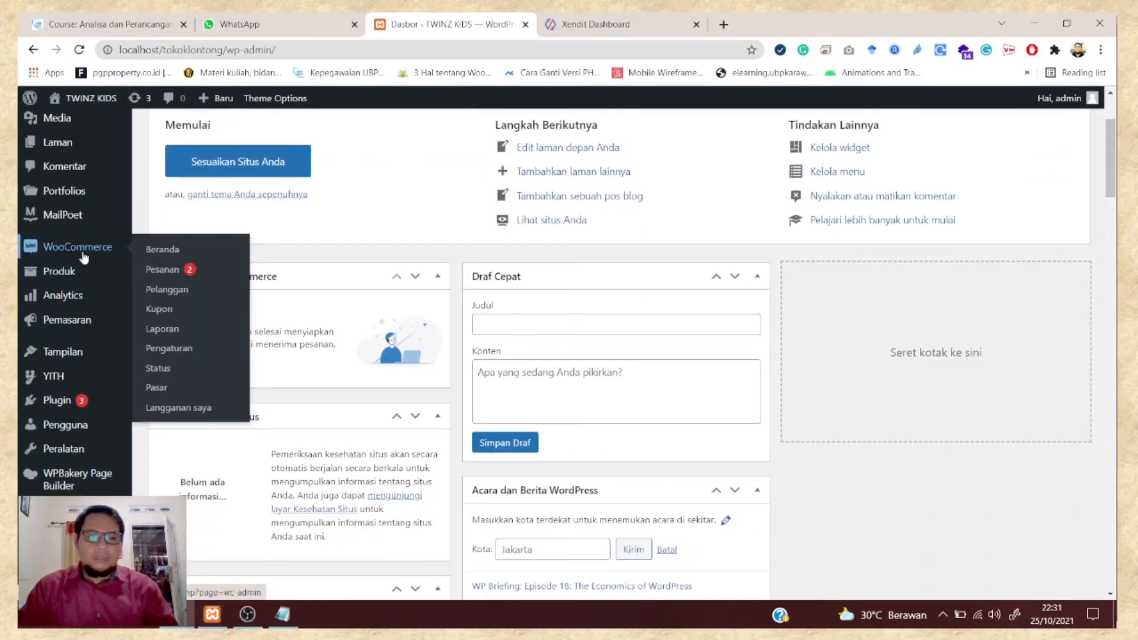
click(166, 352)
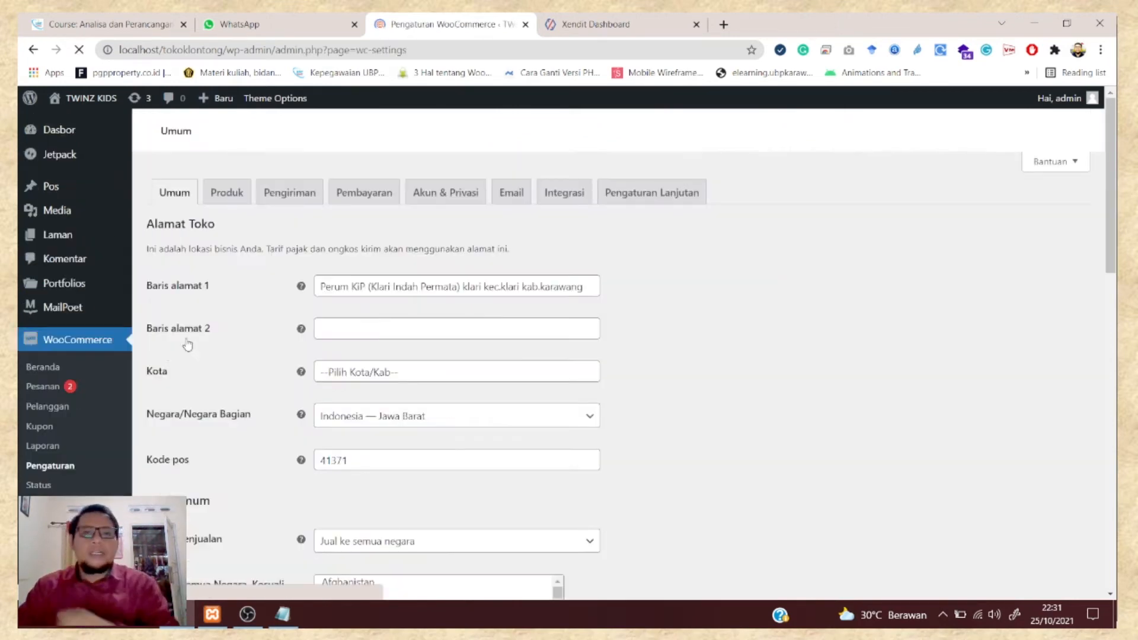
click(368, 204)
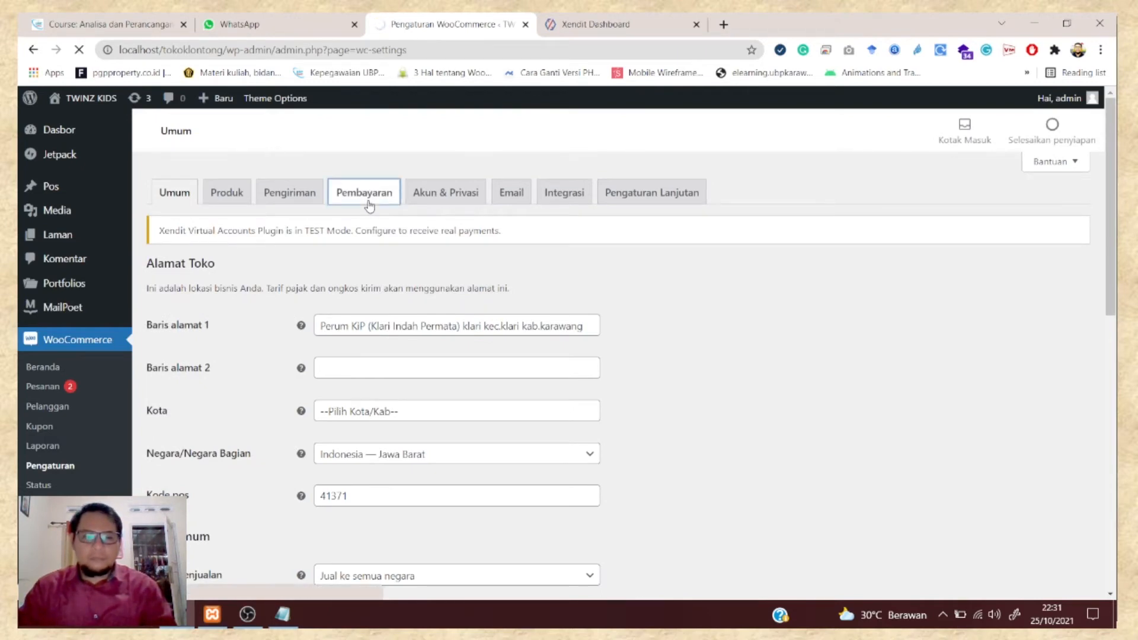
- Switch off the Xendit – Payment Gateway method in the Diaktifkan column
scroll(303, 230, down, 4)
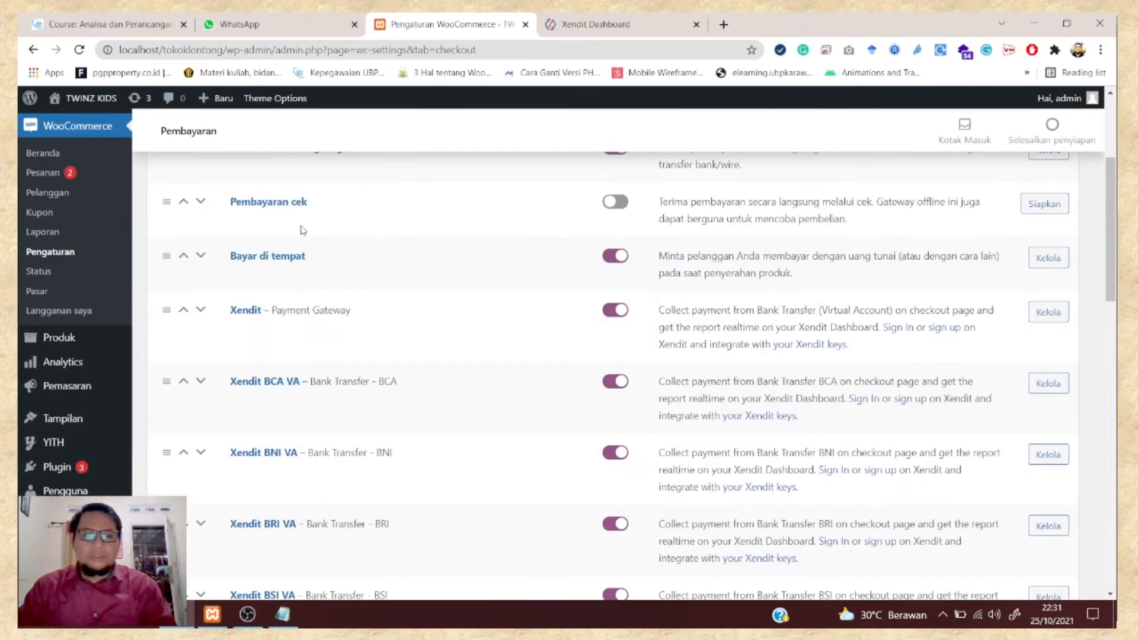
scroll(452, 244, up, 1)
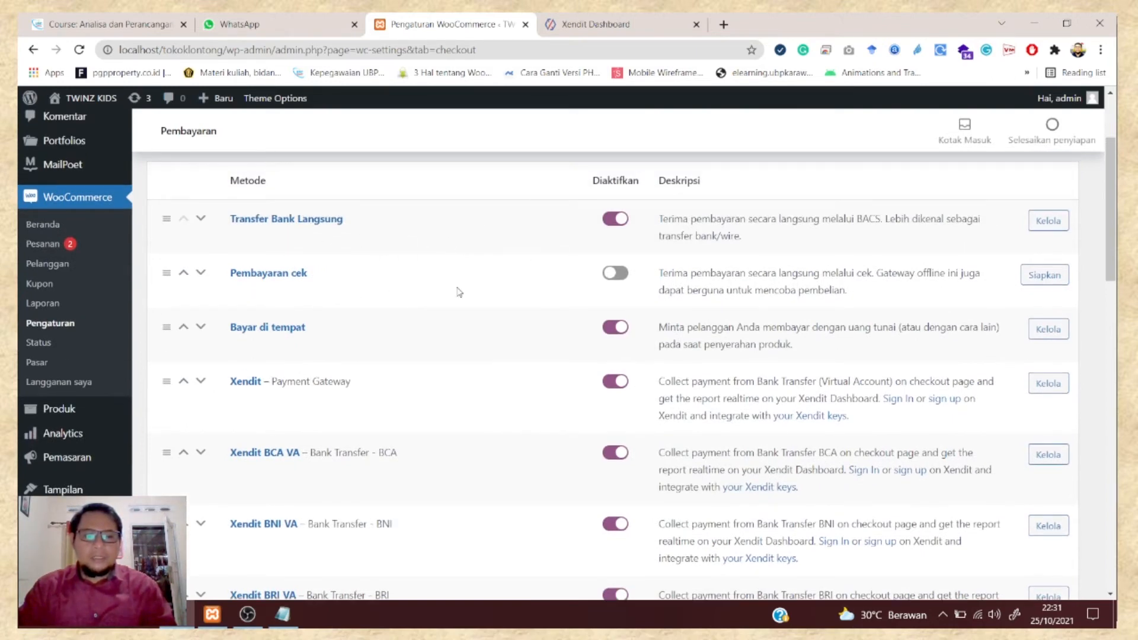
scroll(536, 293, down, 1)
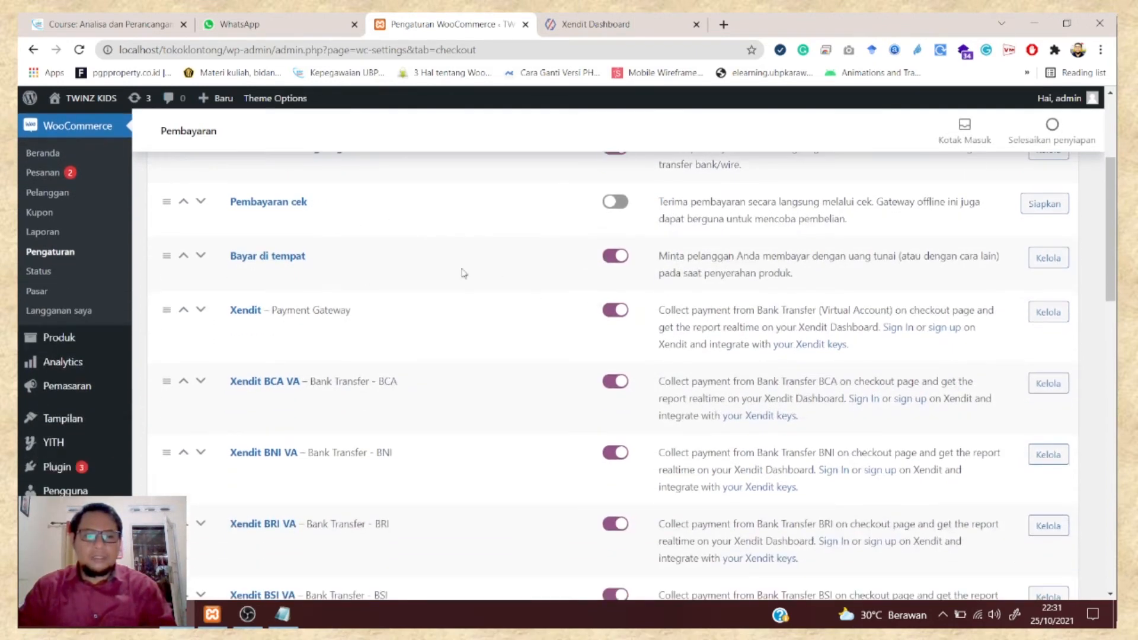
scroll(531, 287, down, 1)
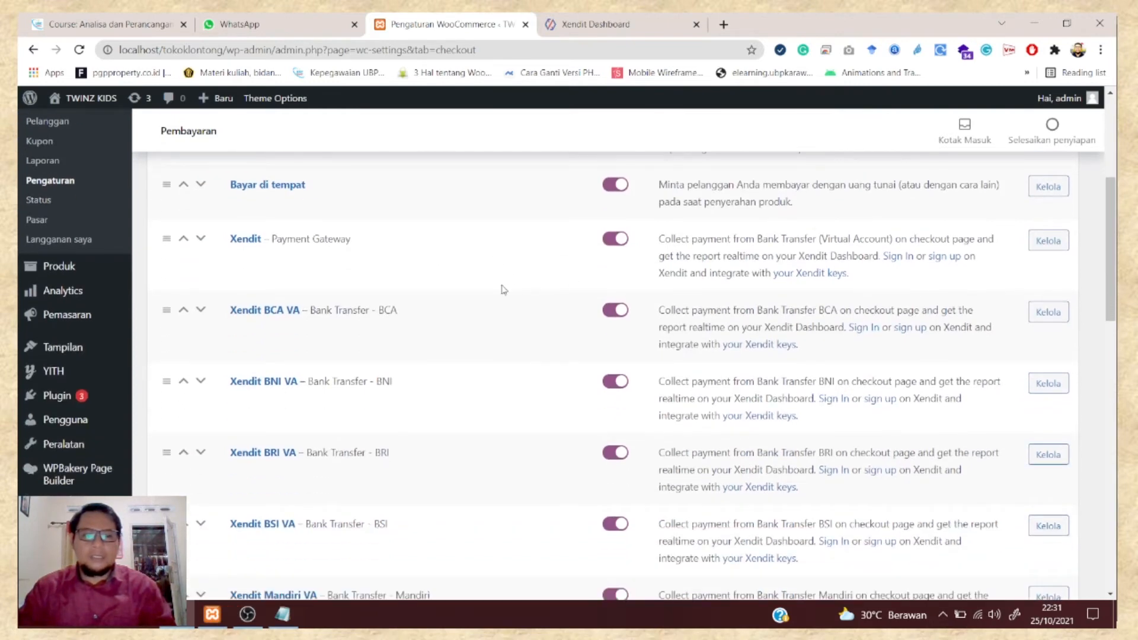
scroll(563, 297, down, 1)
scroll(528, 249, up, 1)
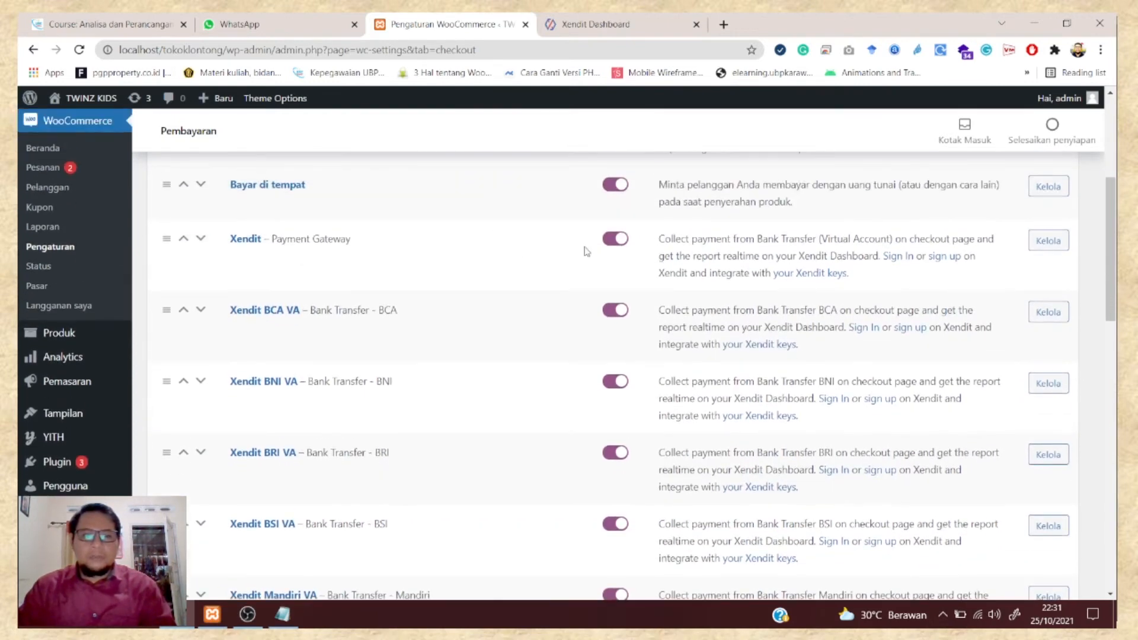
click(613, 239)
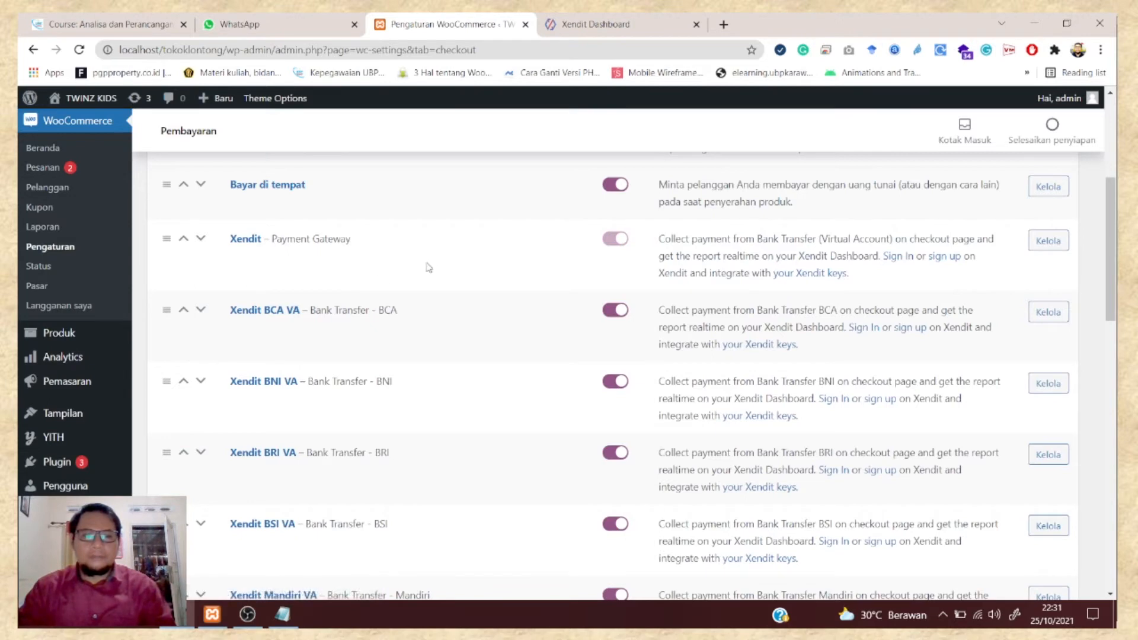
- Save the Pembayaran settings with Simpan perubahan
scroll(347, 296, down, 1)
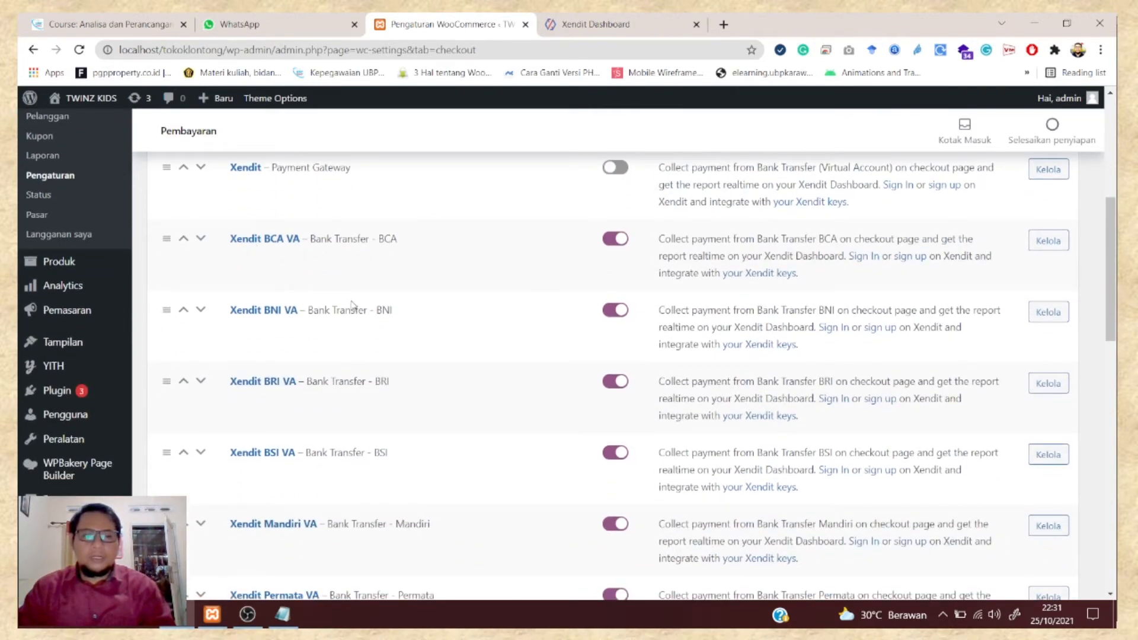
scroll(321, 378, down, 2)
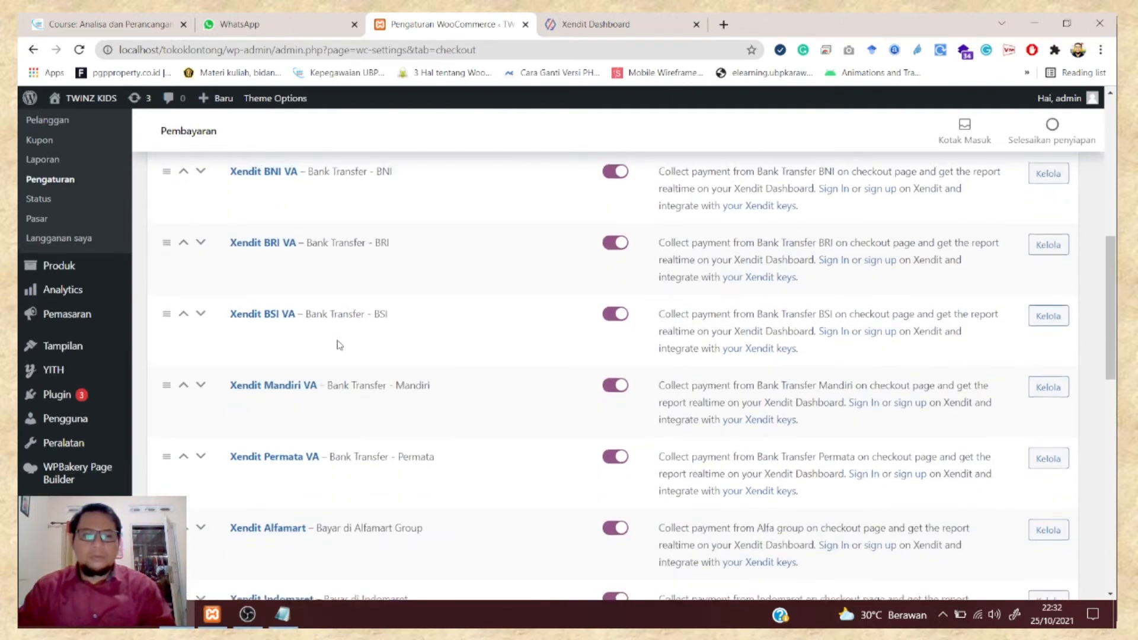
scroll(336, 346, up, 1)
scroll(326, 400, down, 2)
scroll(326, 406, down, 1)
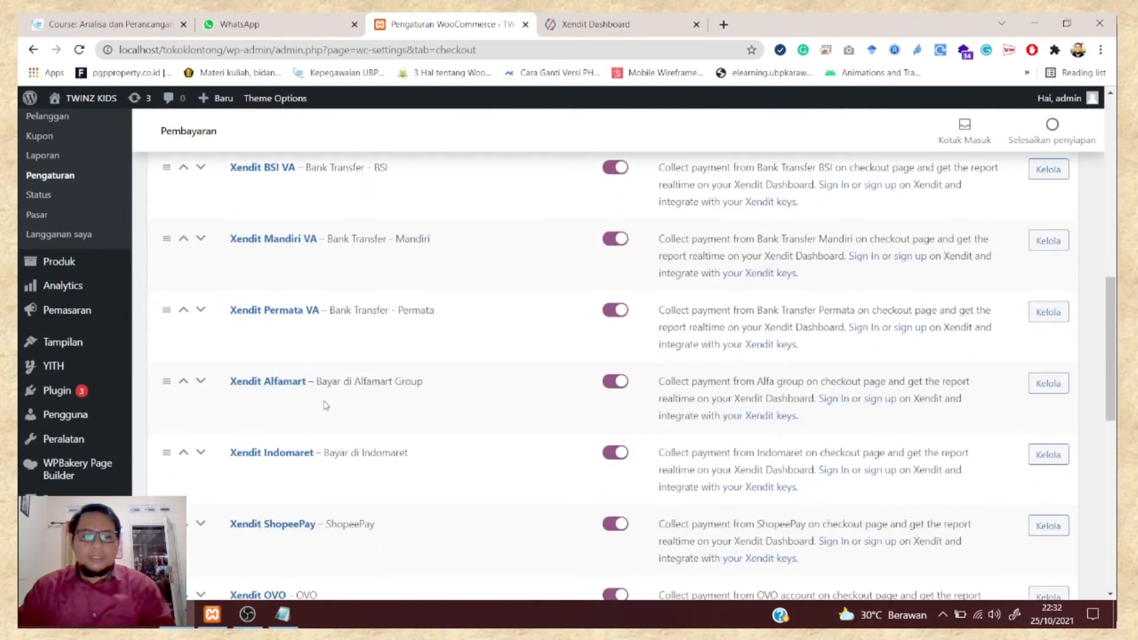
scroll(350, 338, down, 2)
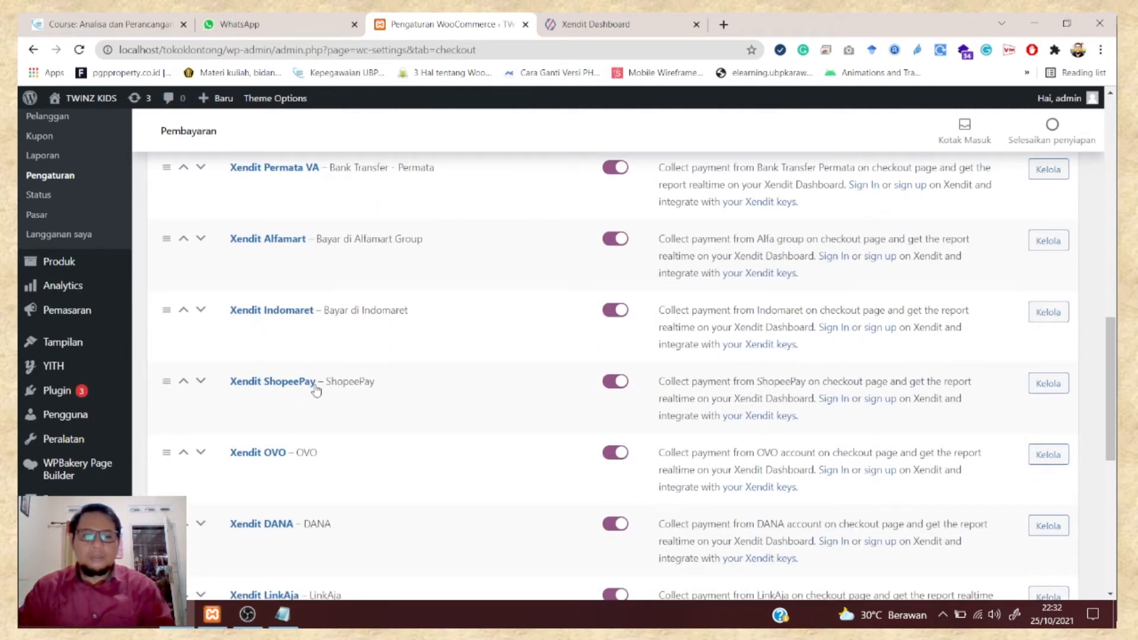
scroll(314, 384, down, 2)
scroll(299, 418, down, 1)
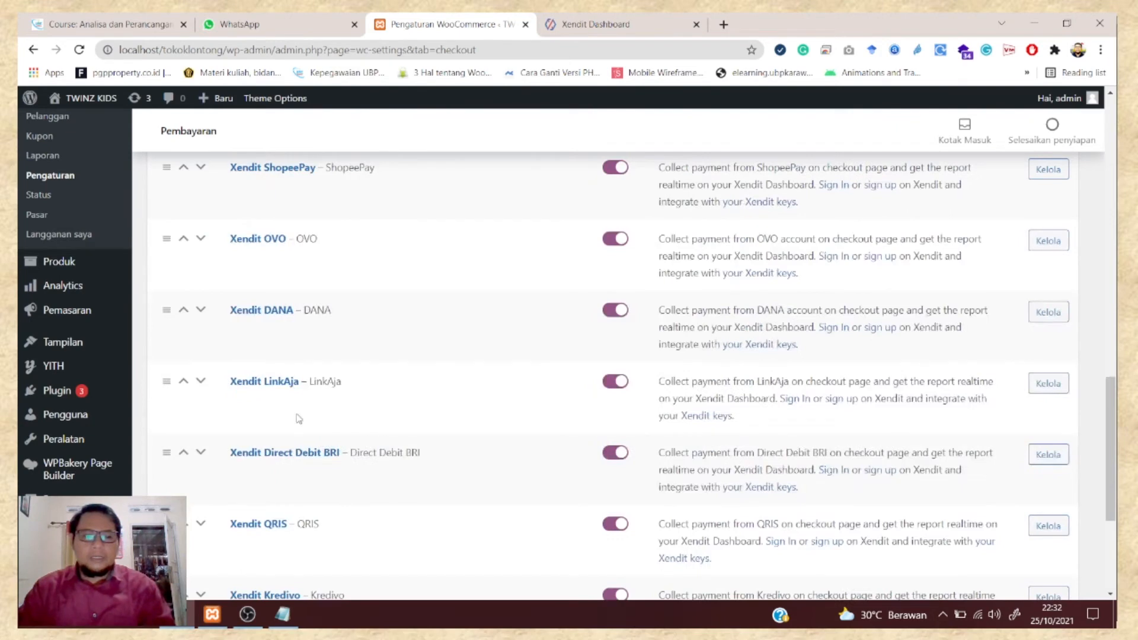
scroll(299, 421, down, 2)
scroll(298, 446, down, 1)
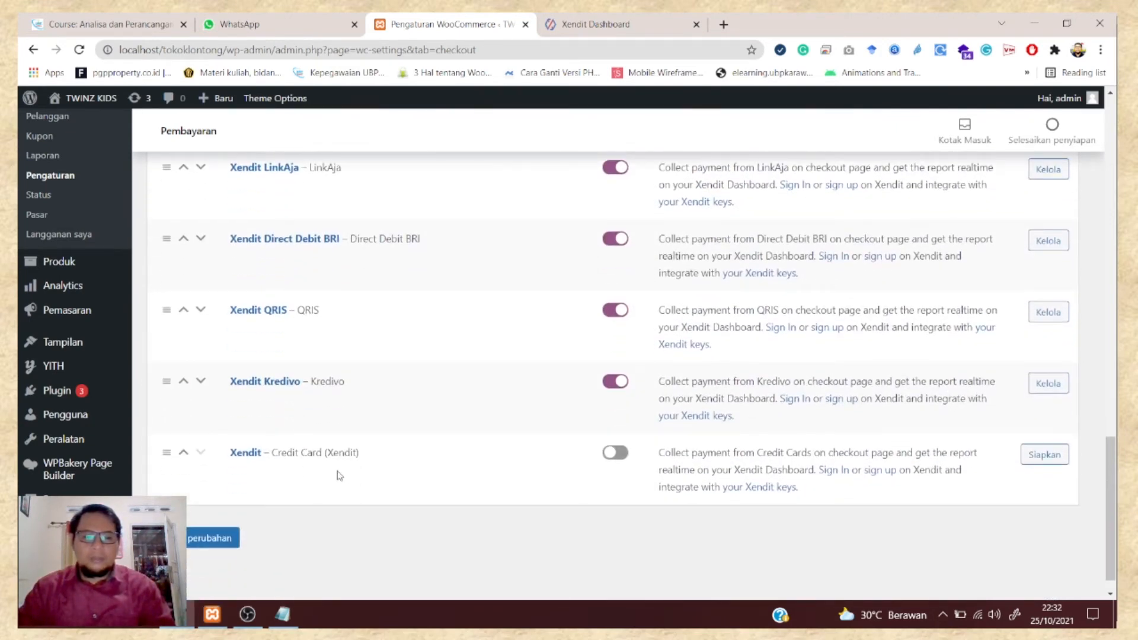
scroll(460, 439, up, 3)
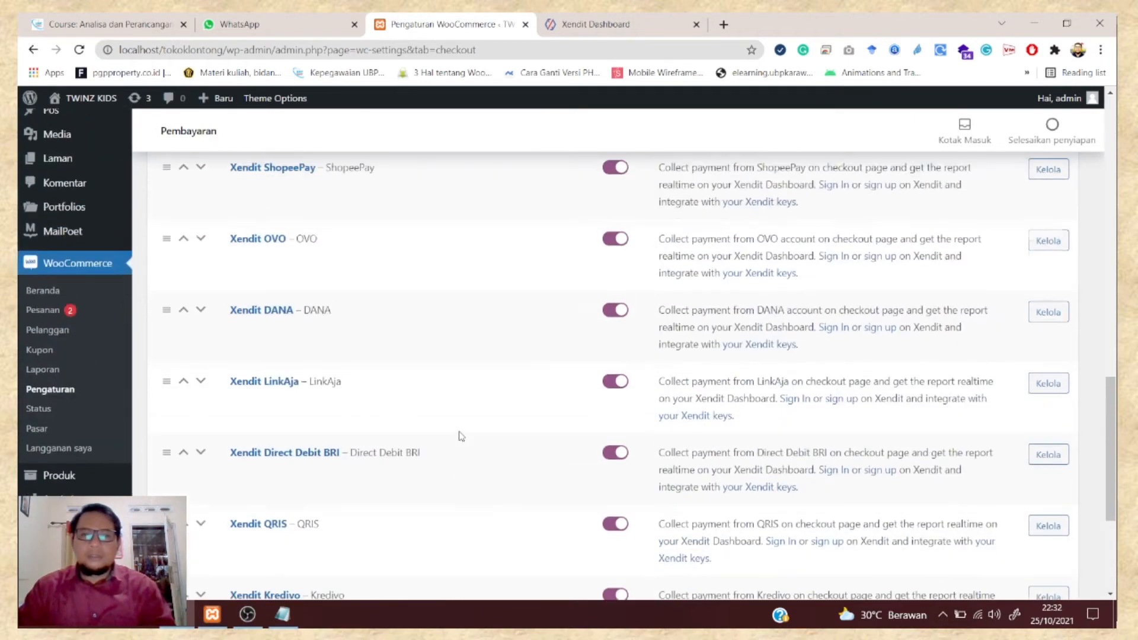
scroll(461, 436, up, 14)
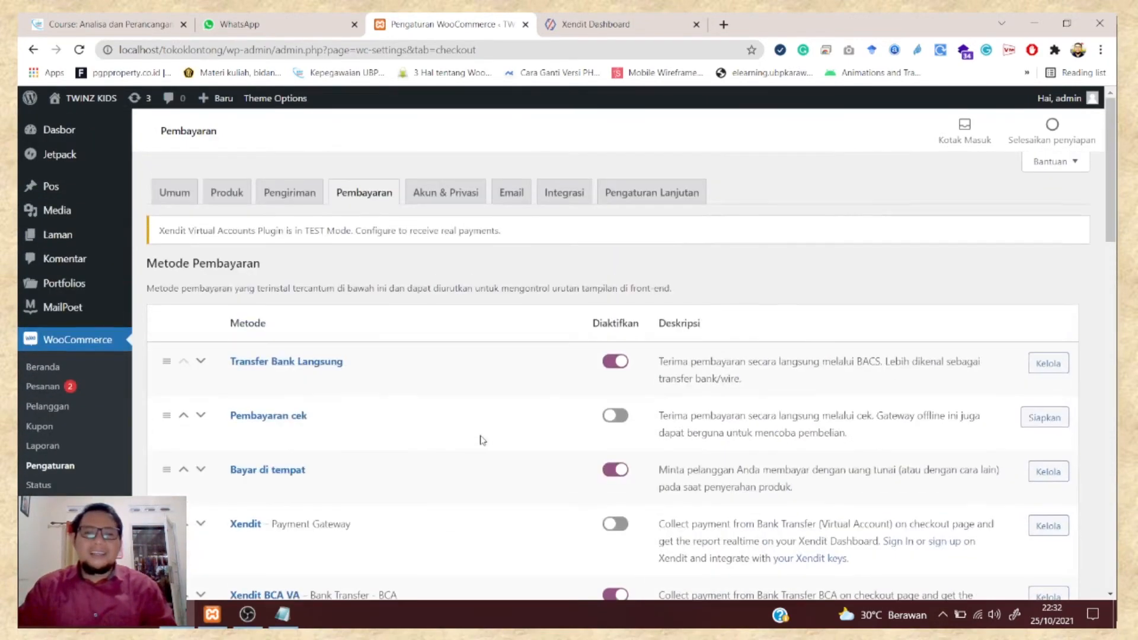
scroll(482, 439, down, 15)
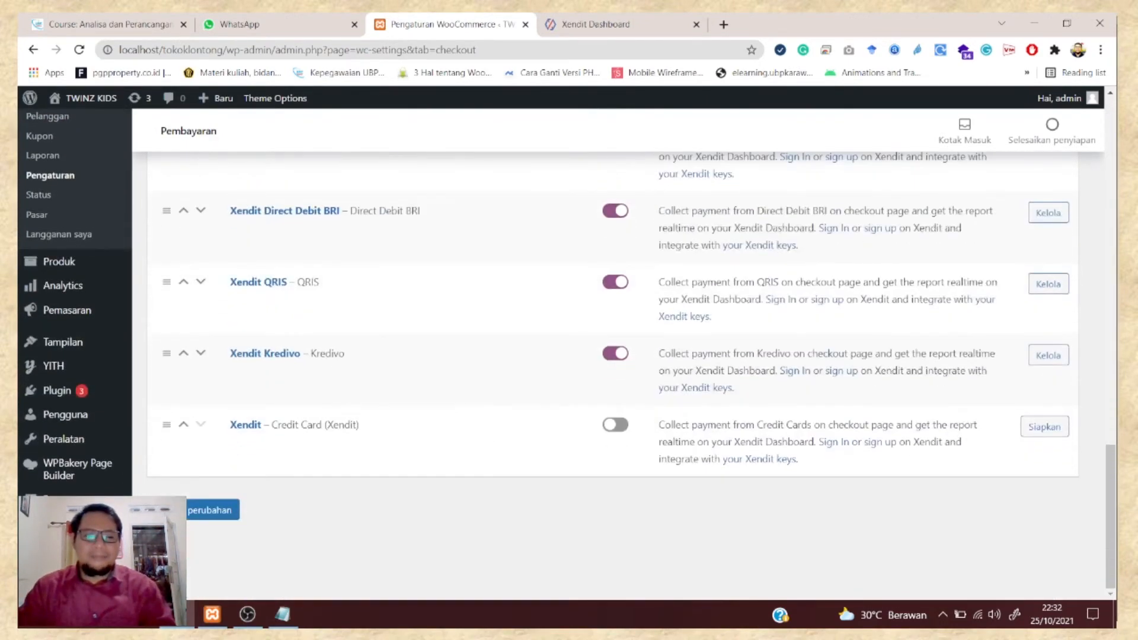
click(189, 510)
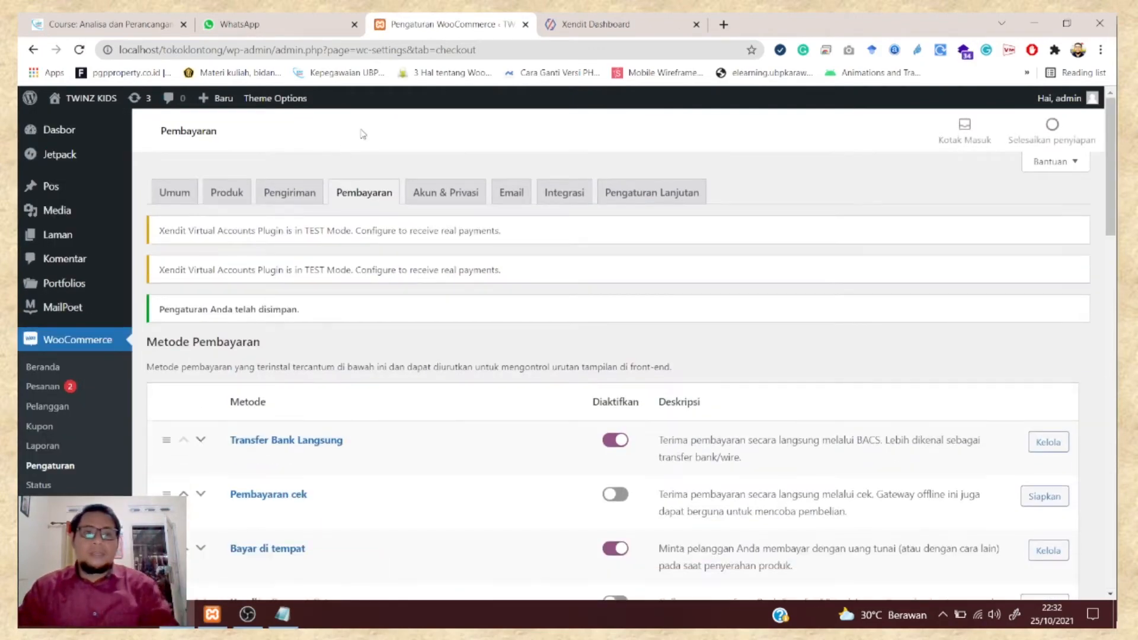
- Visit the store, open the cart holding Test Produk at Rp100.000, and proceed to checkout
mouse_move(86, 99)
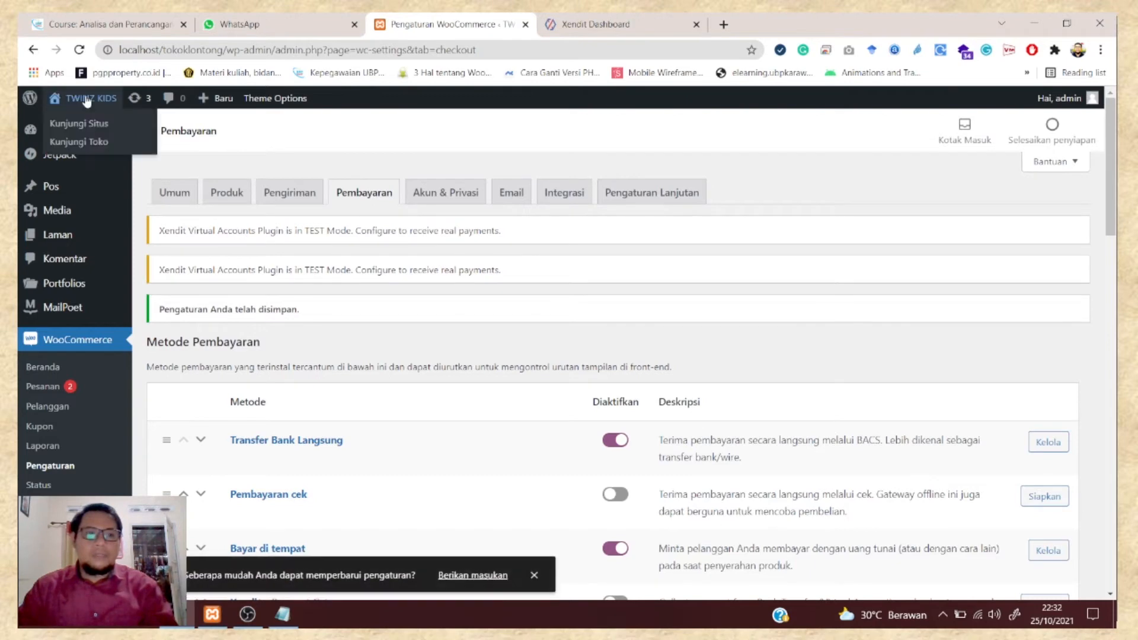
click(87, 143)
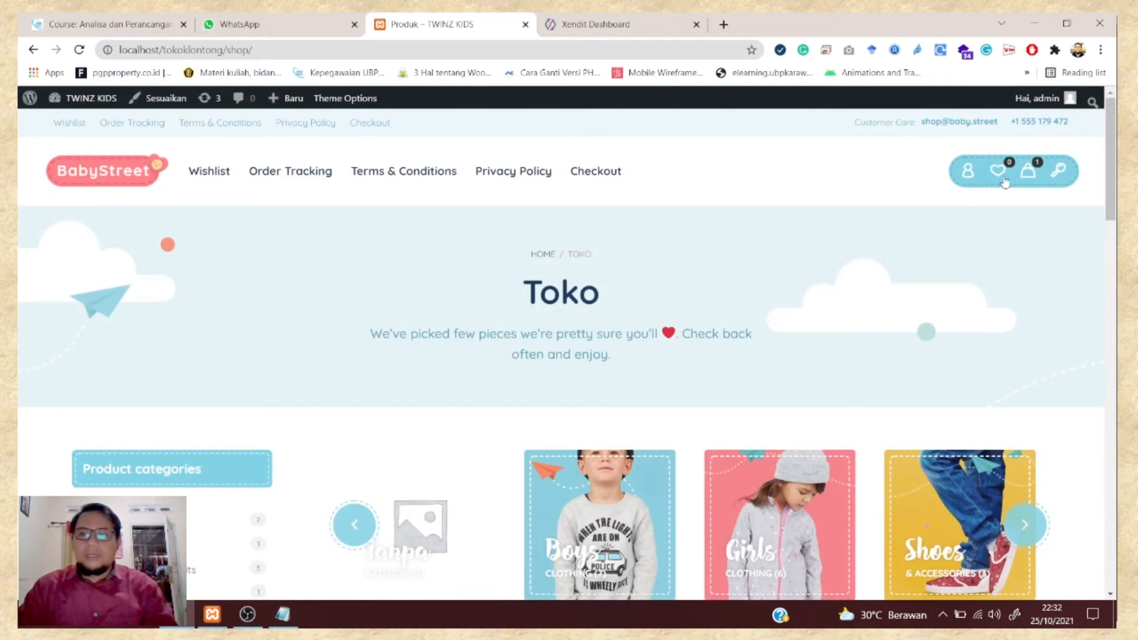
click(1038, 169)
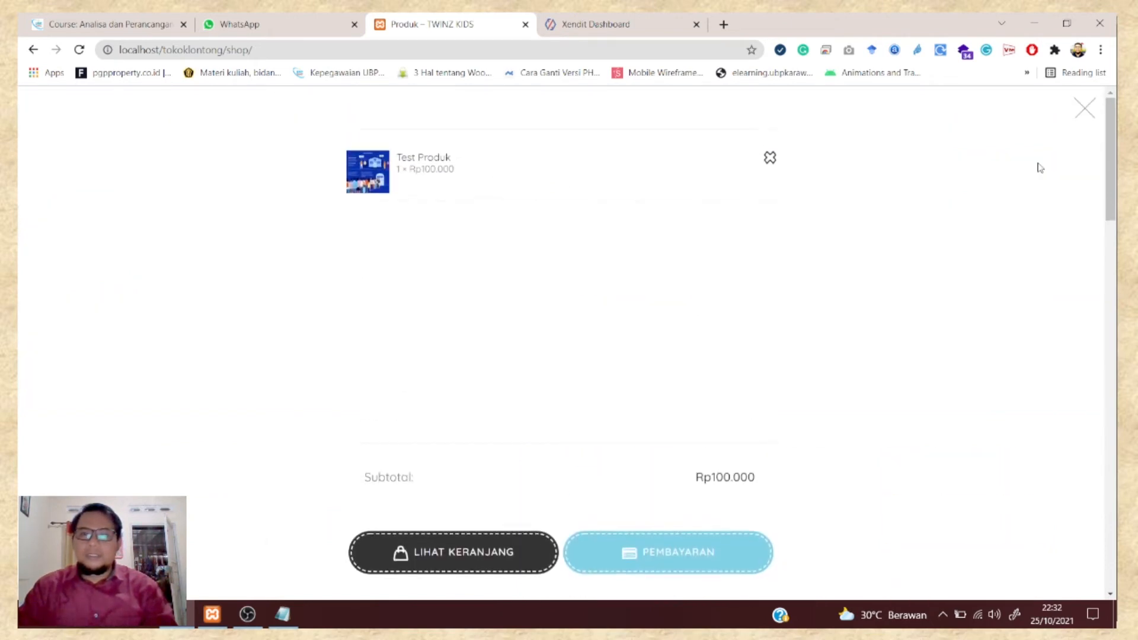
click(470, 556)
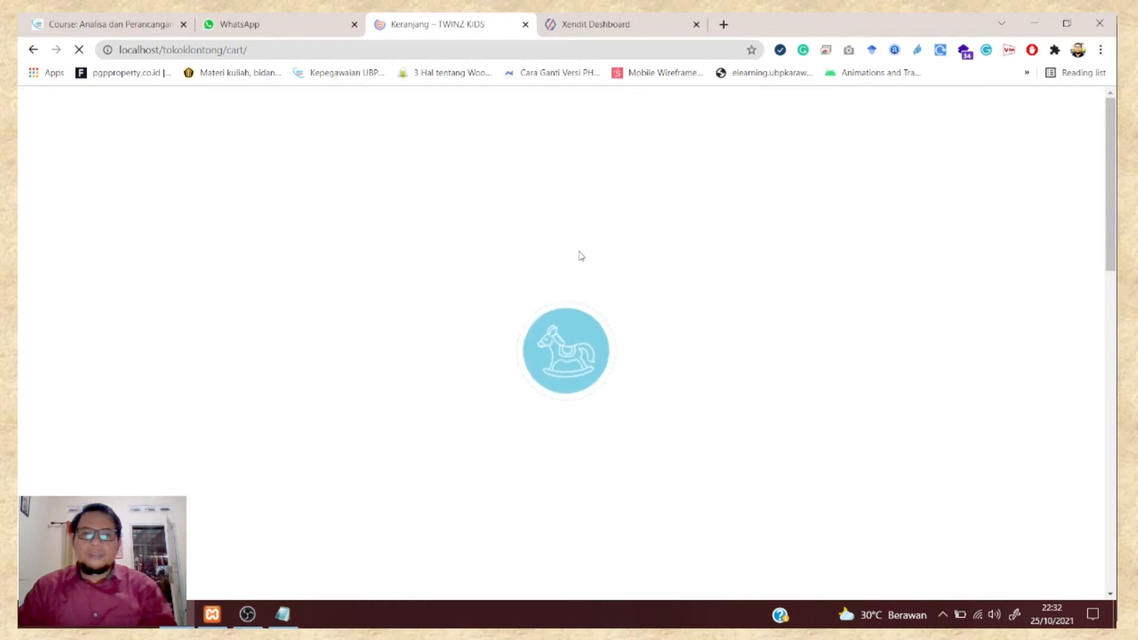
scroll(628, 252, down, 6)
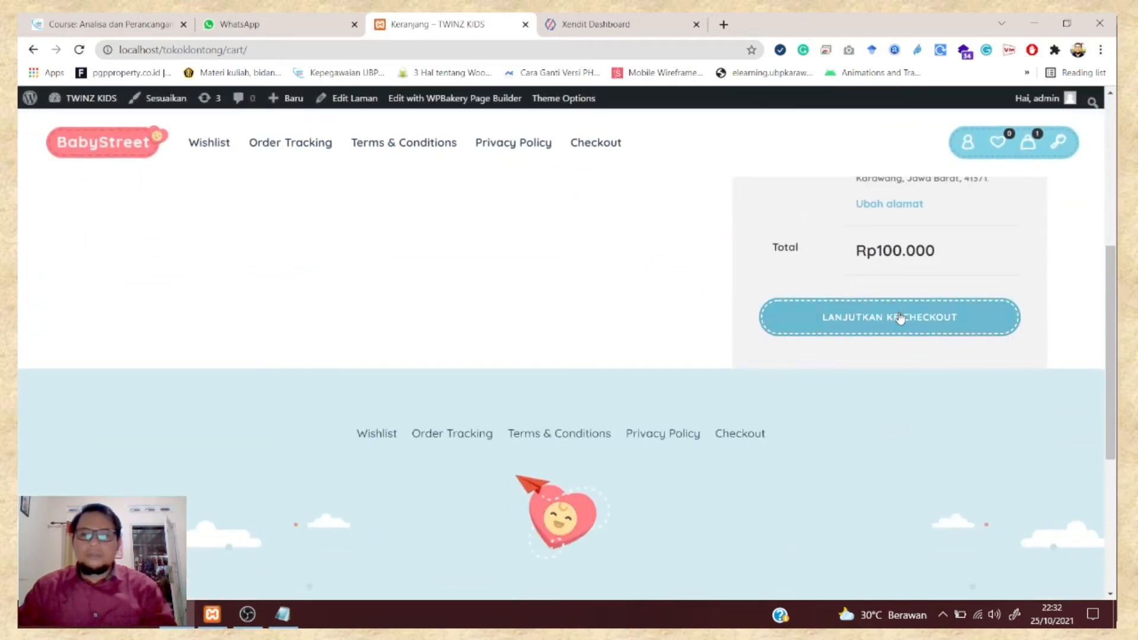
click(900, 318)
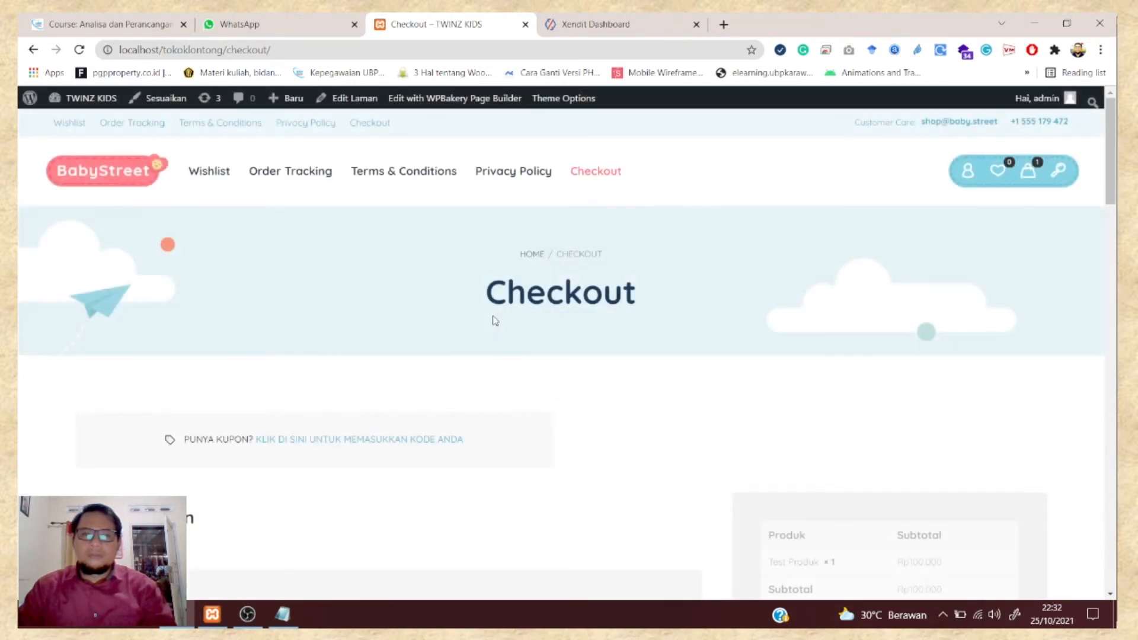
- Select OVO as the payment method and place the order with Buat Pesanan
scroll(496, 323, down, 9)
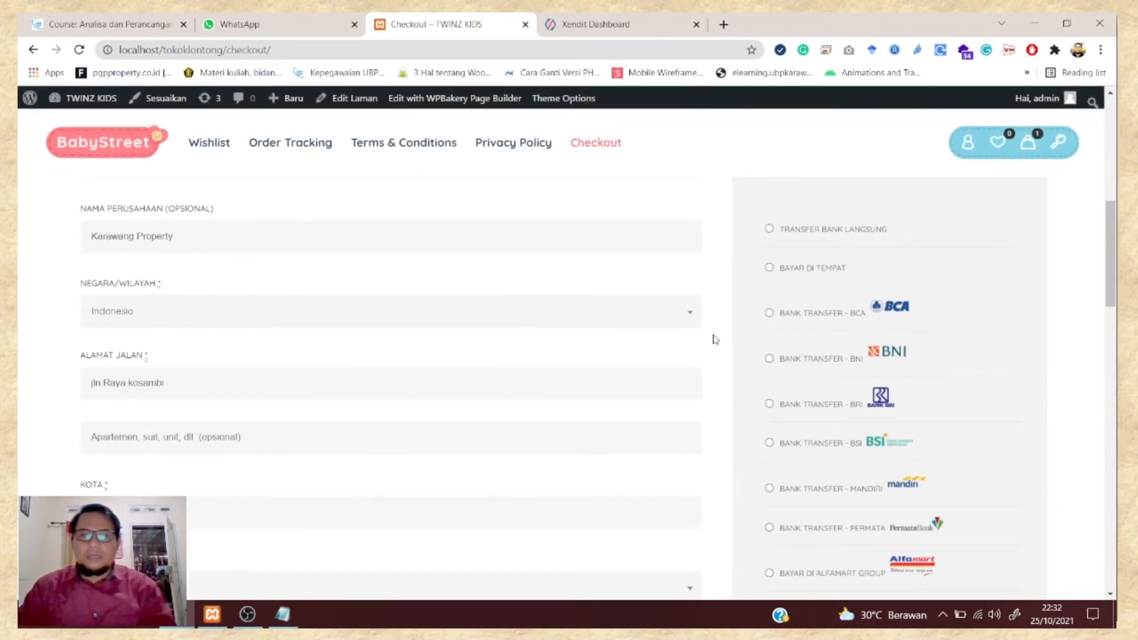
scroll(714, 338, up, 3)
scroll(190, 407, down, 7)
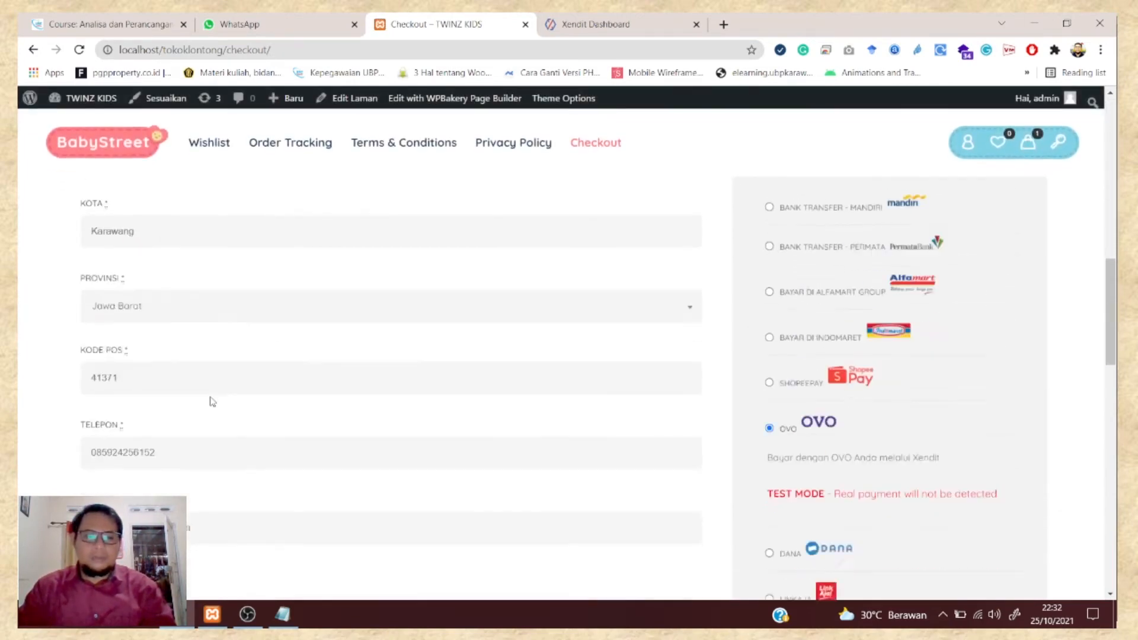
scroll(212, 401, down, 2)
scroll(211, 397, down, 2)
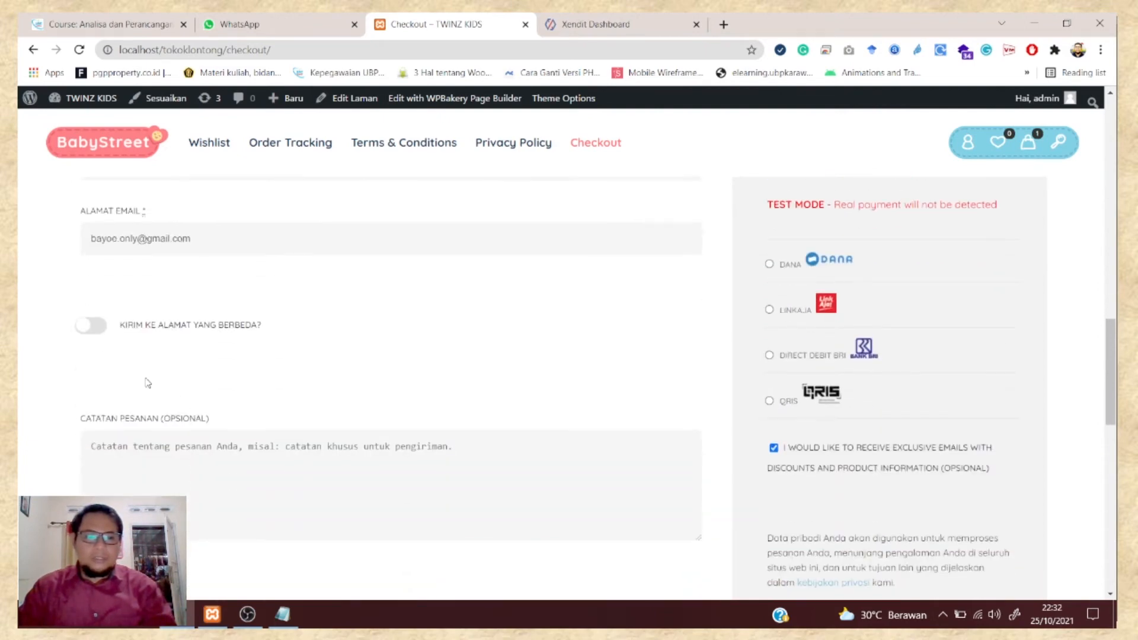
scroll(647, 457, up, 4)
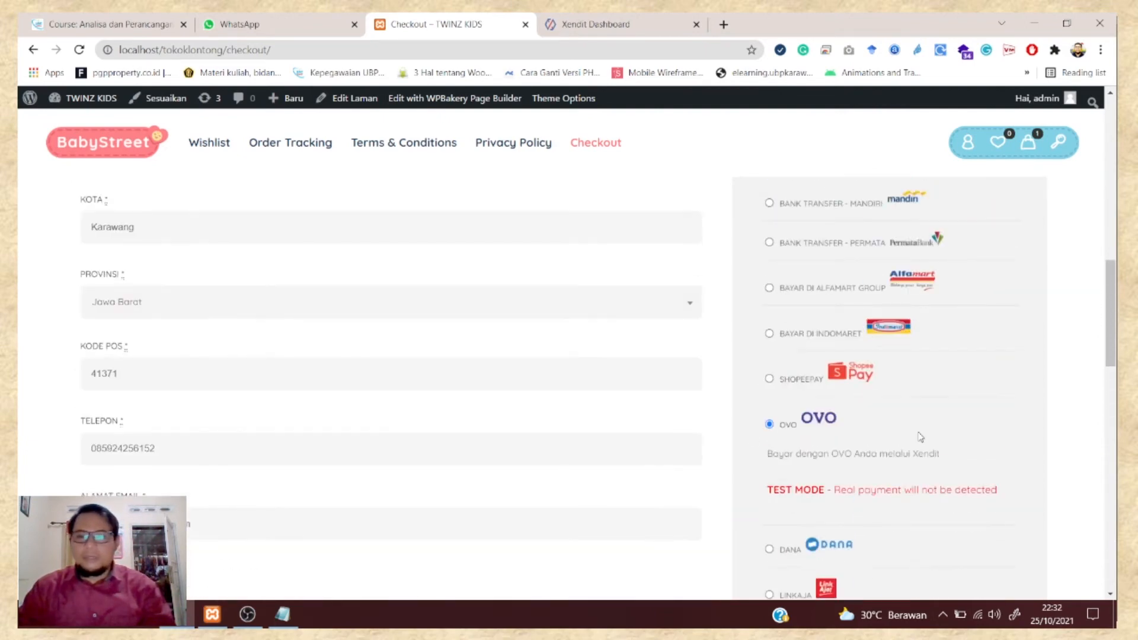
click(769, 380)
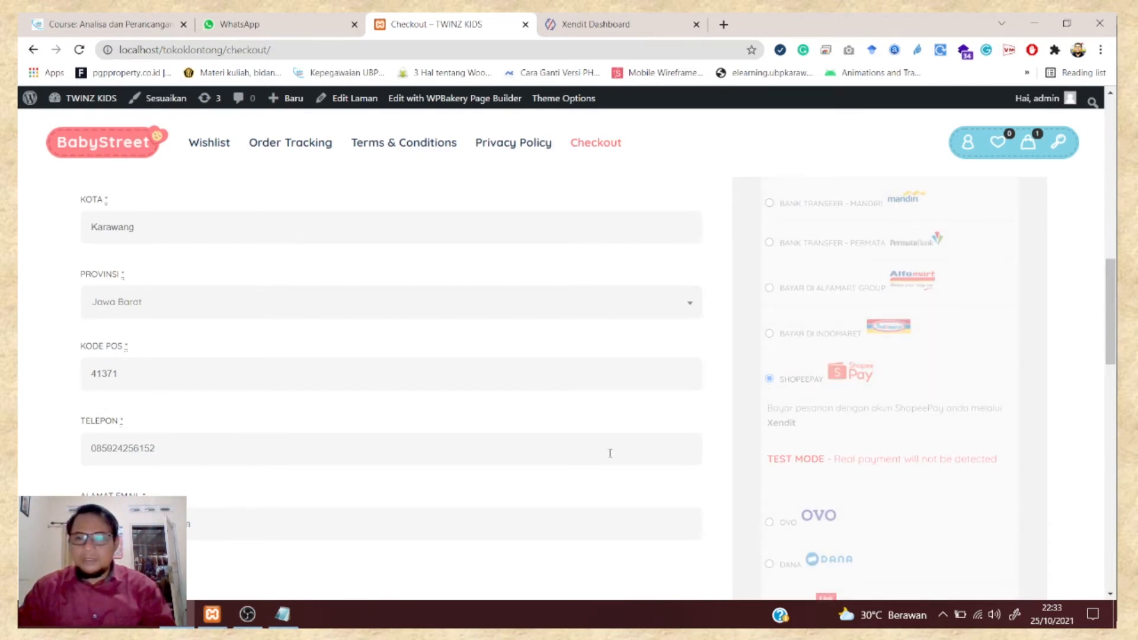
click(770, 288)
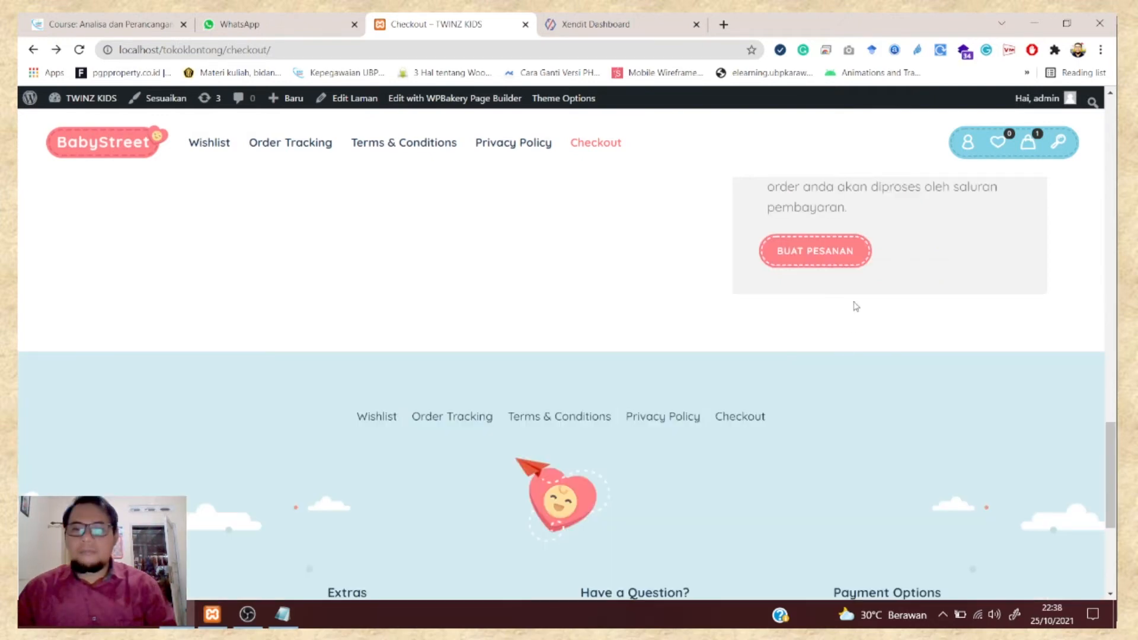
click(815, 256)
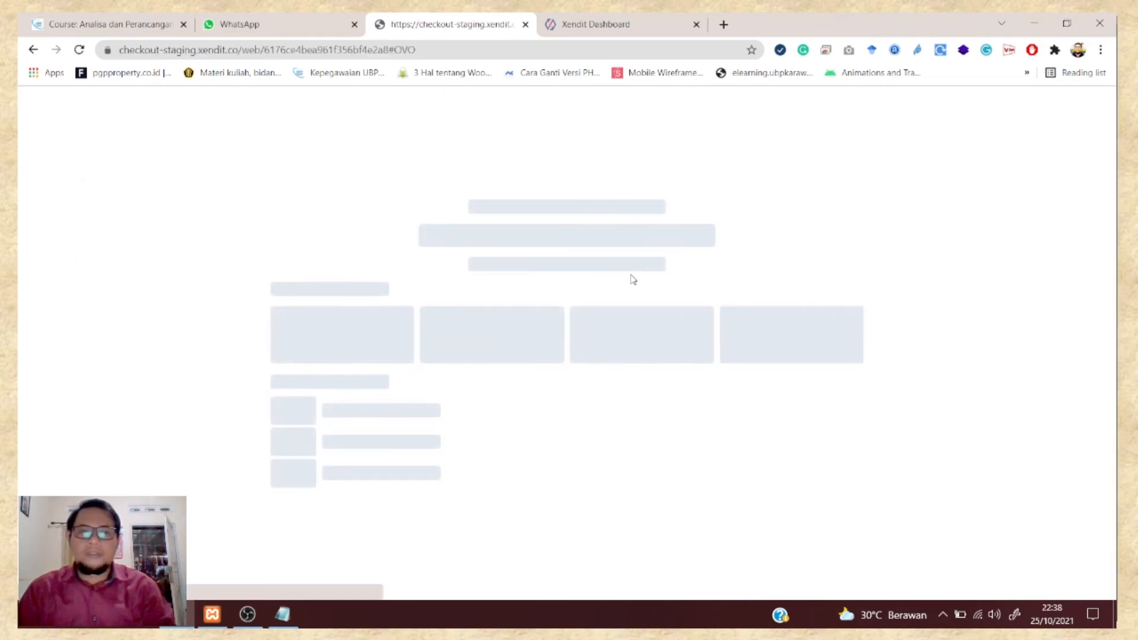
- Enter the customer's mobile number in the OVO field and pay the IDR 100.000 order
scroll(651, 317, down, 1)
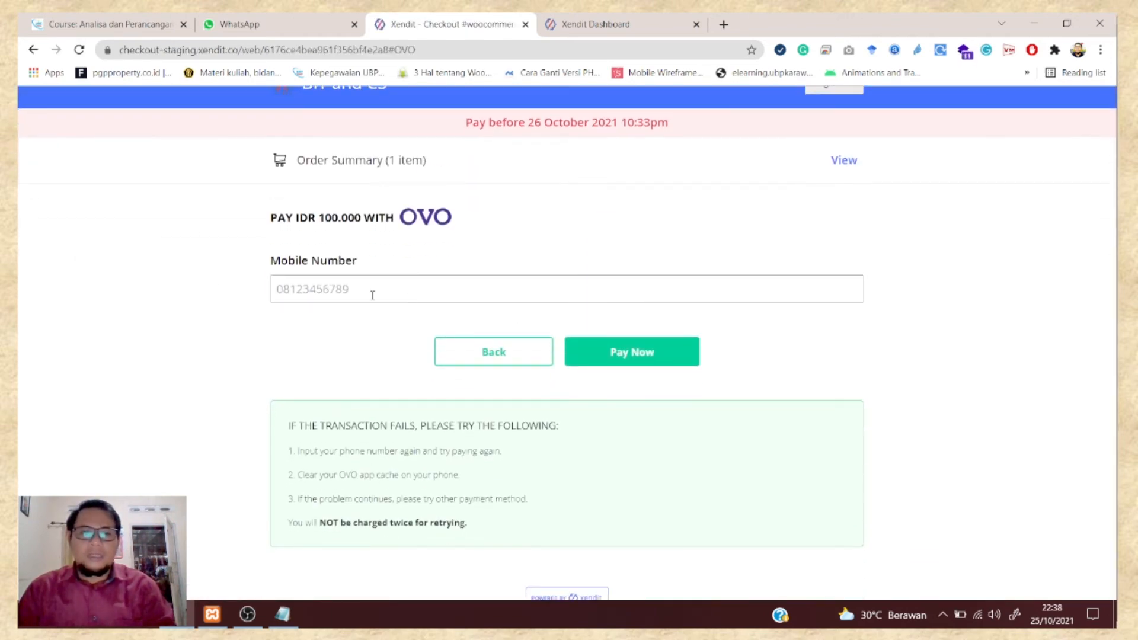
click(606, 364)
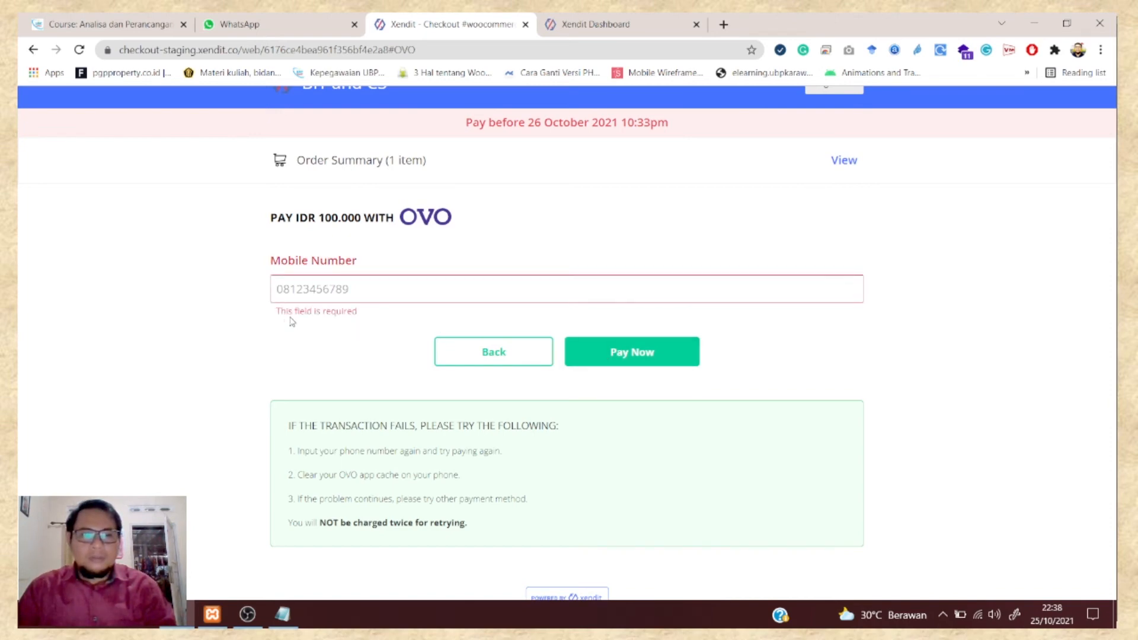
click(370, 294)
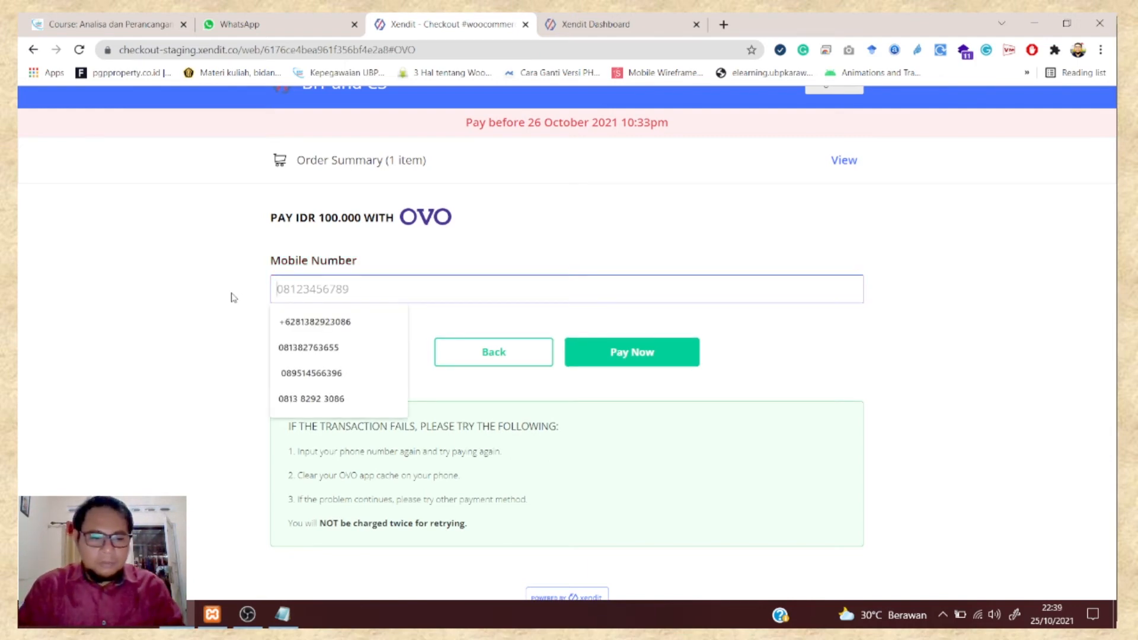
text(0)
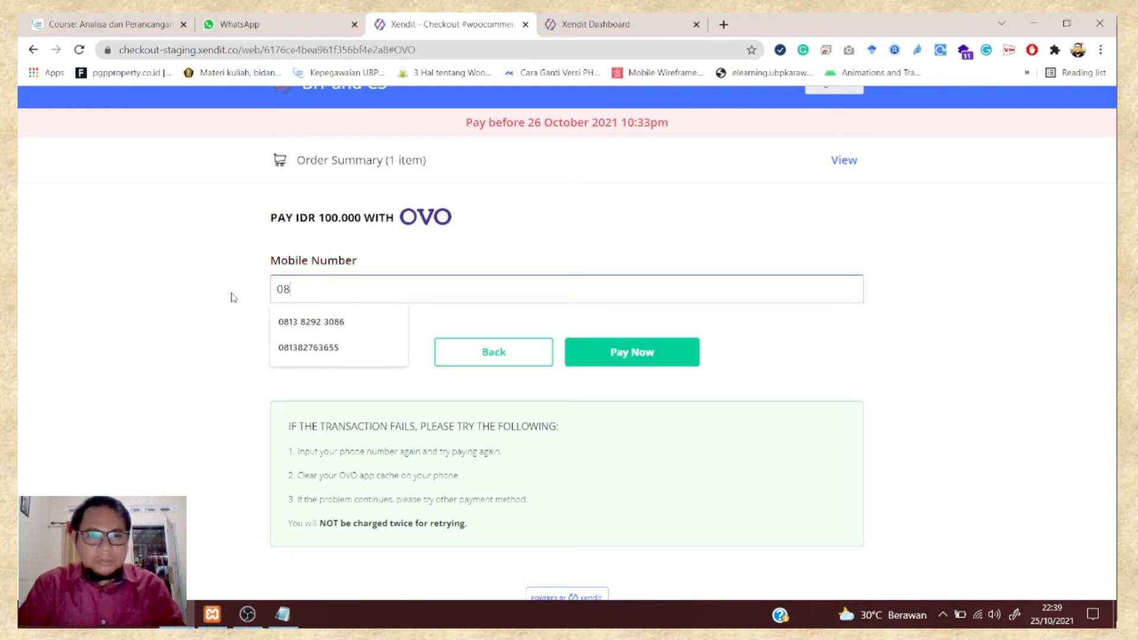
text(8)
click(291, 323)
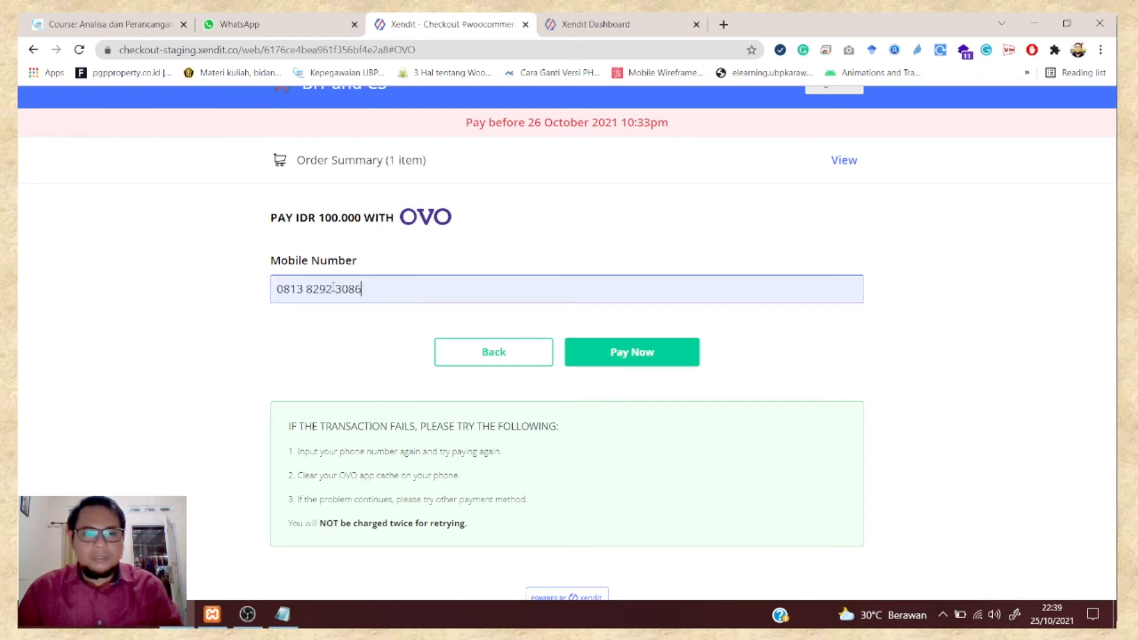
key(BackSpace)
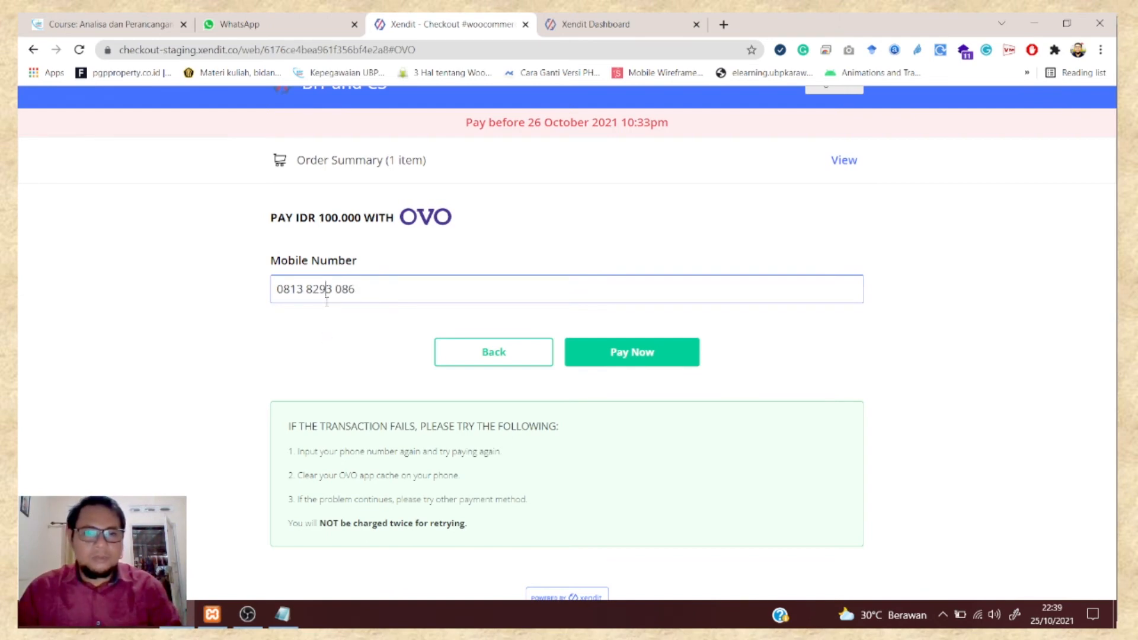
text(2)
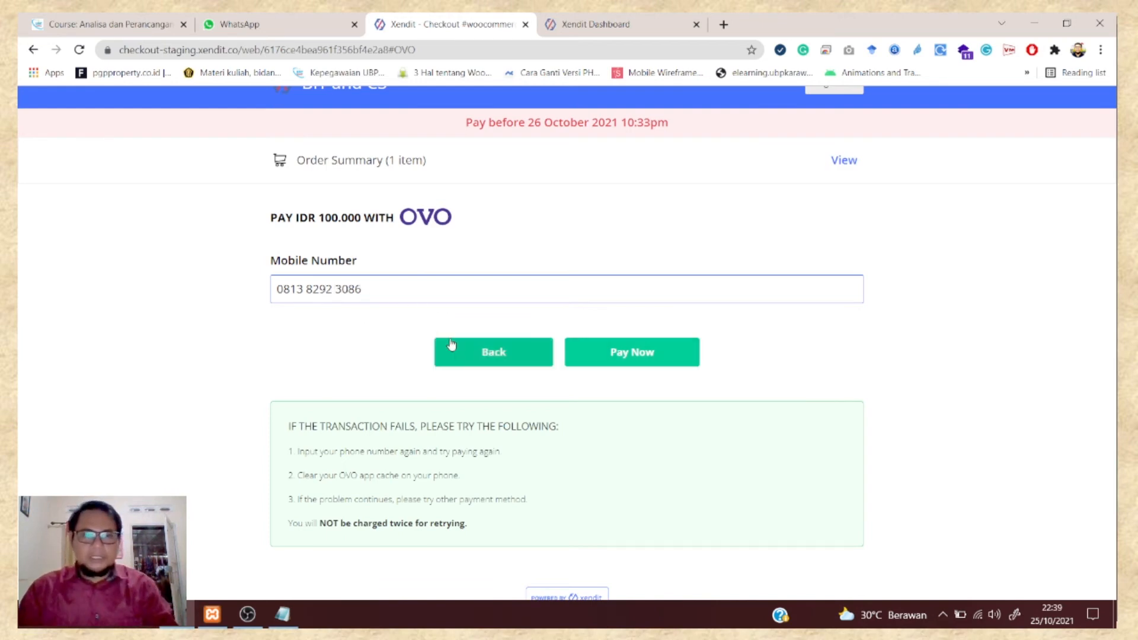
click(648, 359)
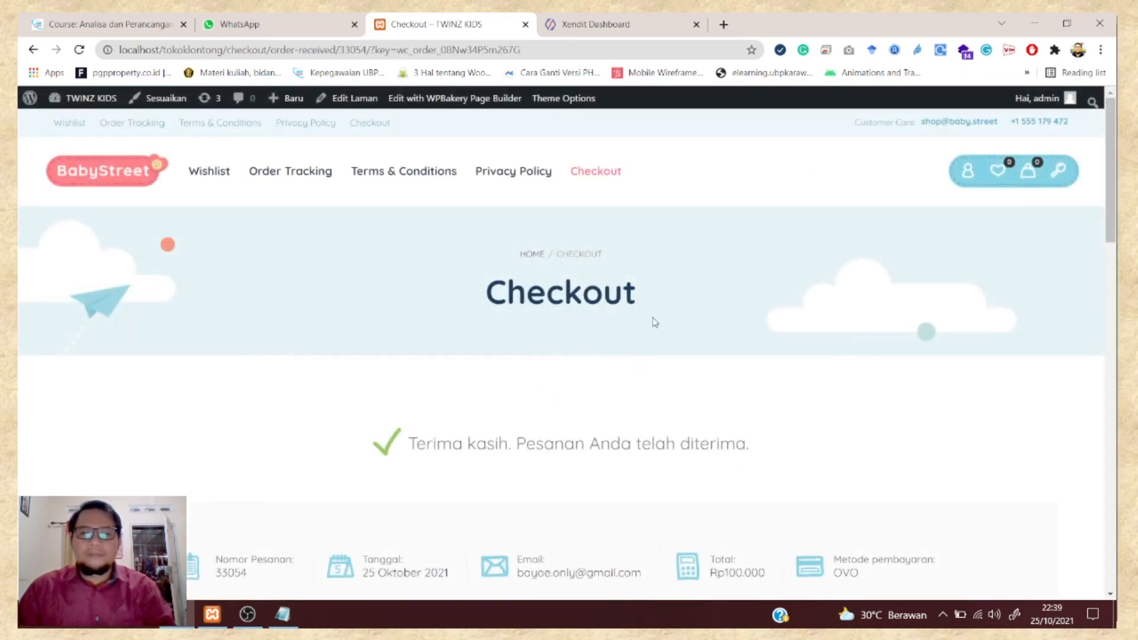
- Review the order-received page, then switch to the Xendit Dashboard Transactions tab
scroll(655, 335, down, 1)
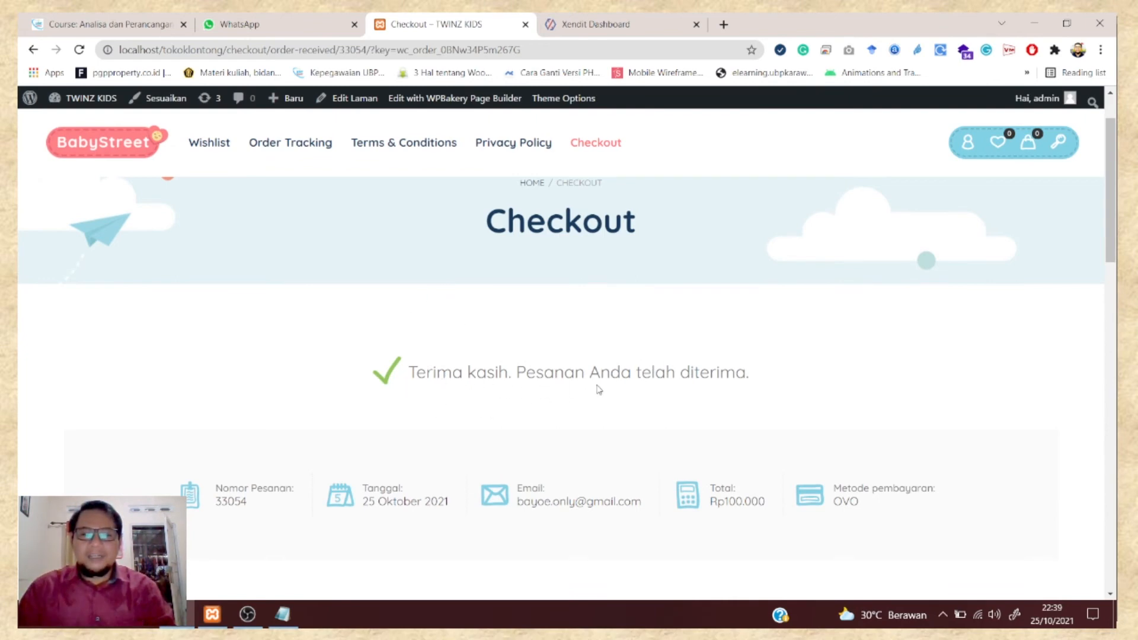
scroll(788, 346, up, 1)
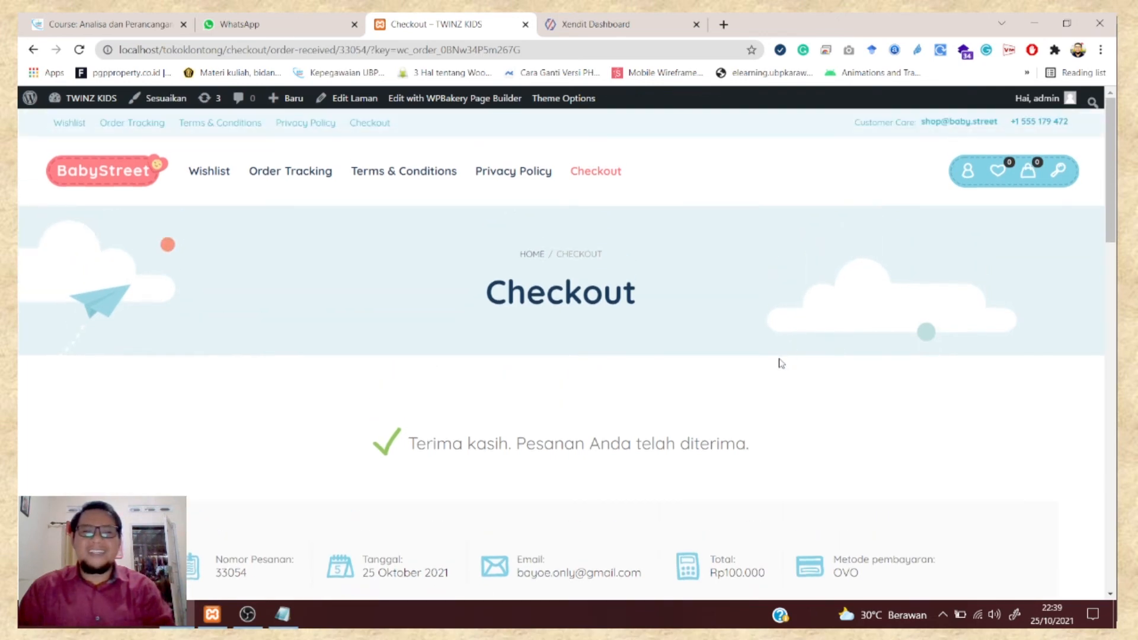
click(606, 27)
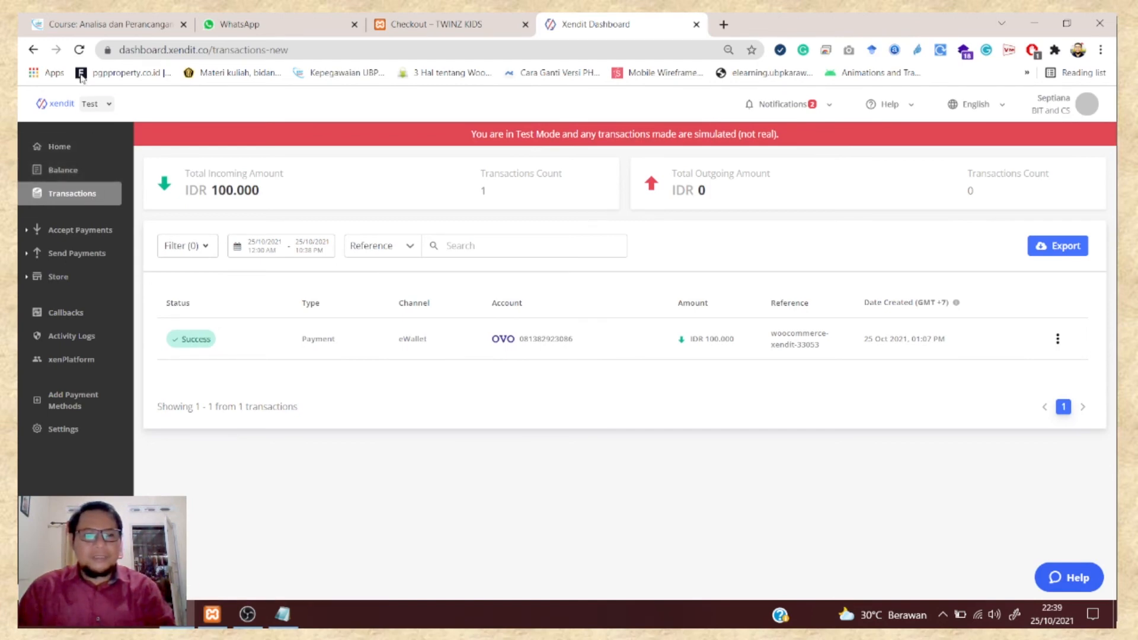
- Refresh Transactions, view the new IDR 100.000 OVO payment's details, then return to the store's order page
click(78, 50)
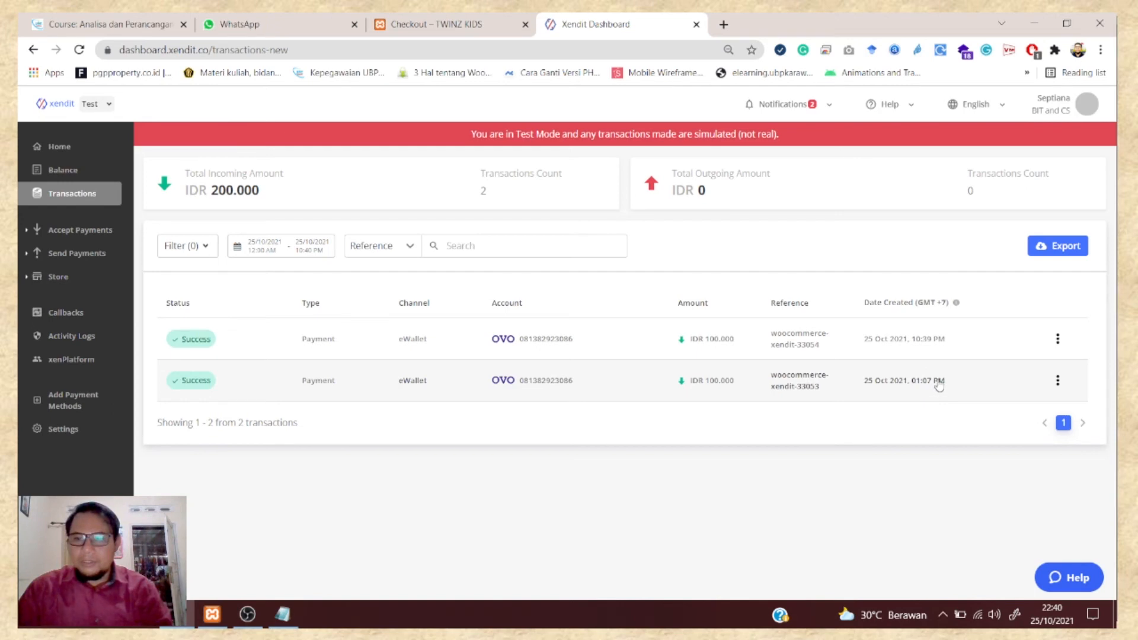
click(1058, 340)
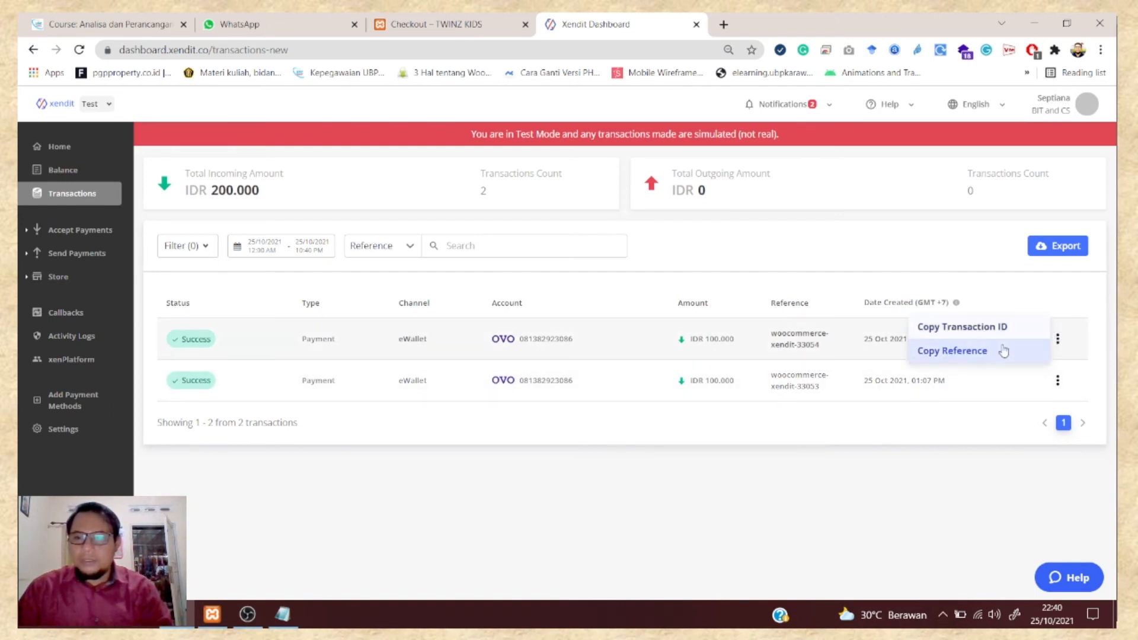
click(204, 349)
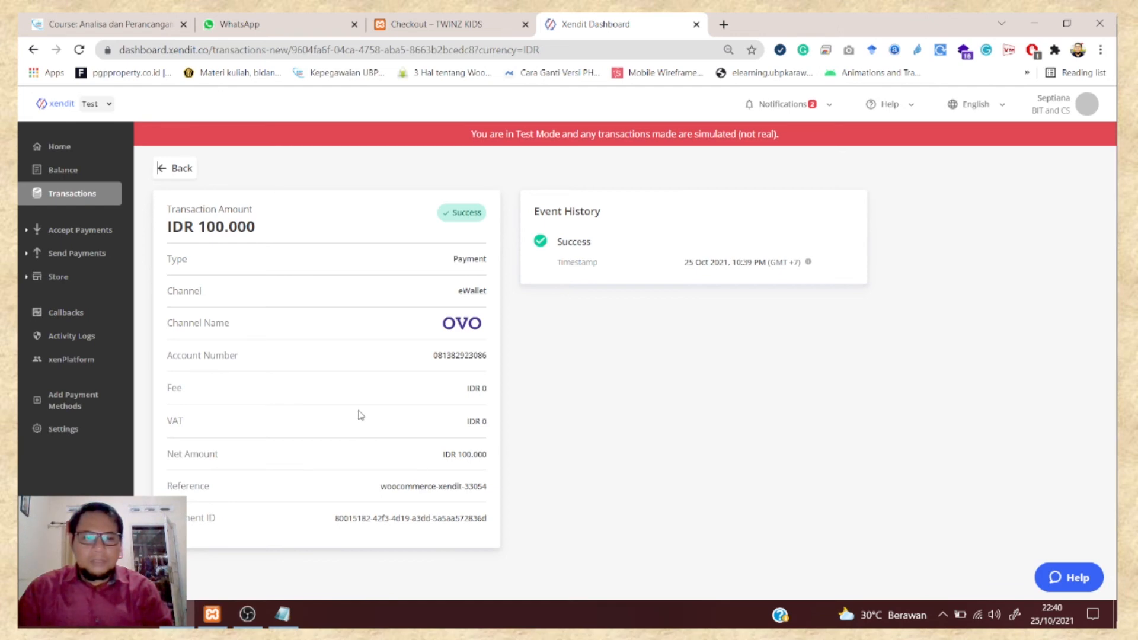
click(445, 24)
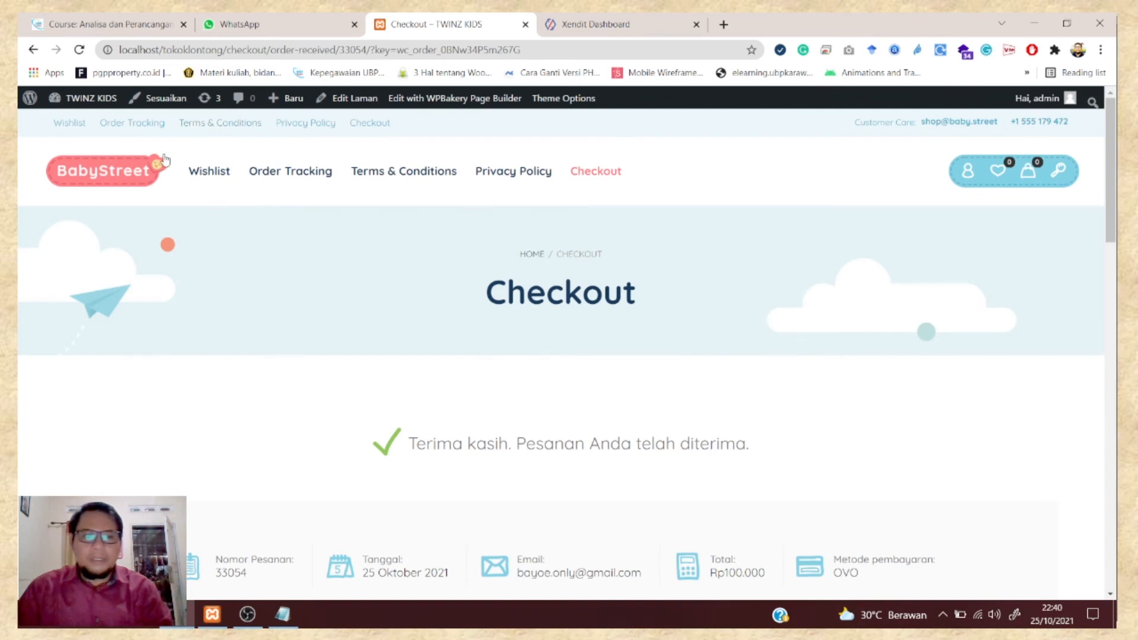
- Go to the TWINZ KIDS Dasbor and open the WooCommerce Pesanan orders list
mouse_move(106, 105)
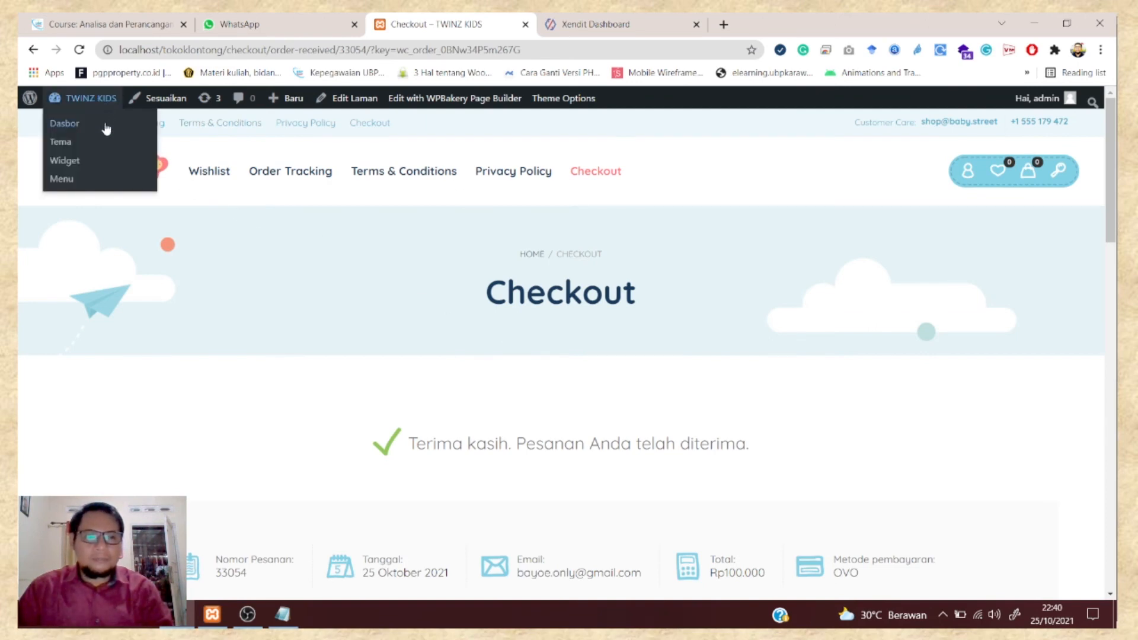
click(106, 128)
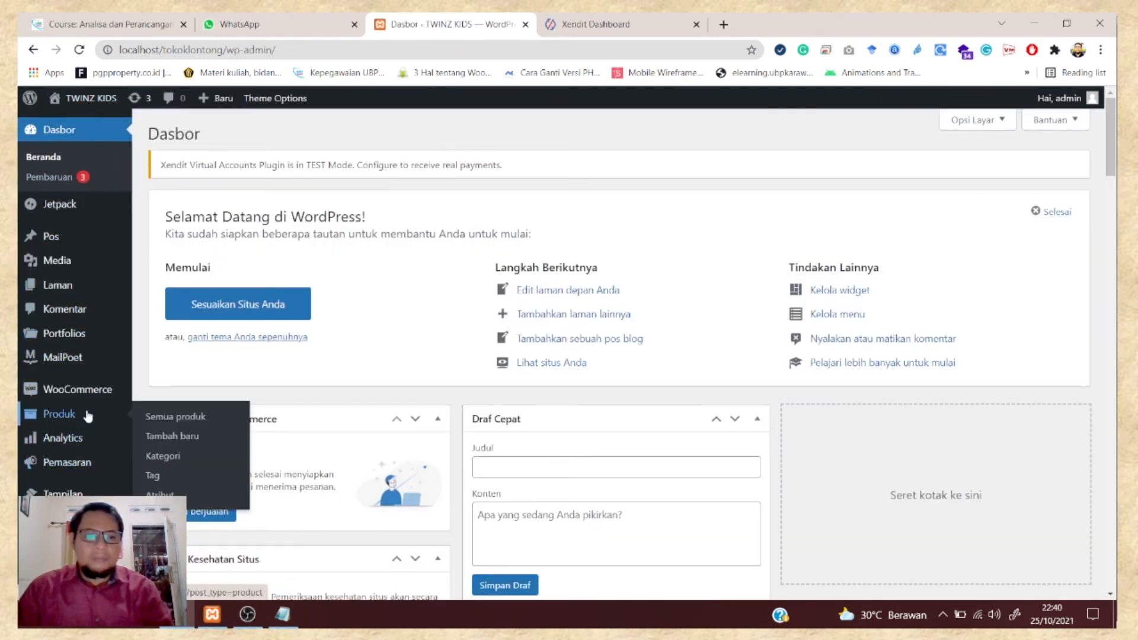
scroll(83, 409, down, 1)
mouse_move(82, 330)
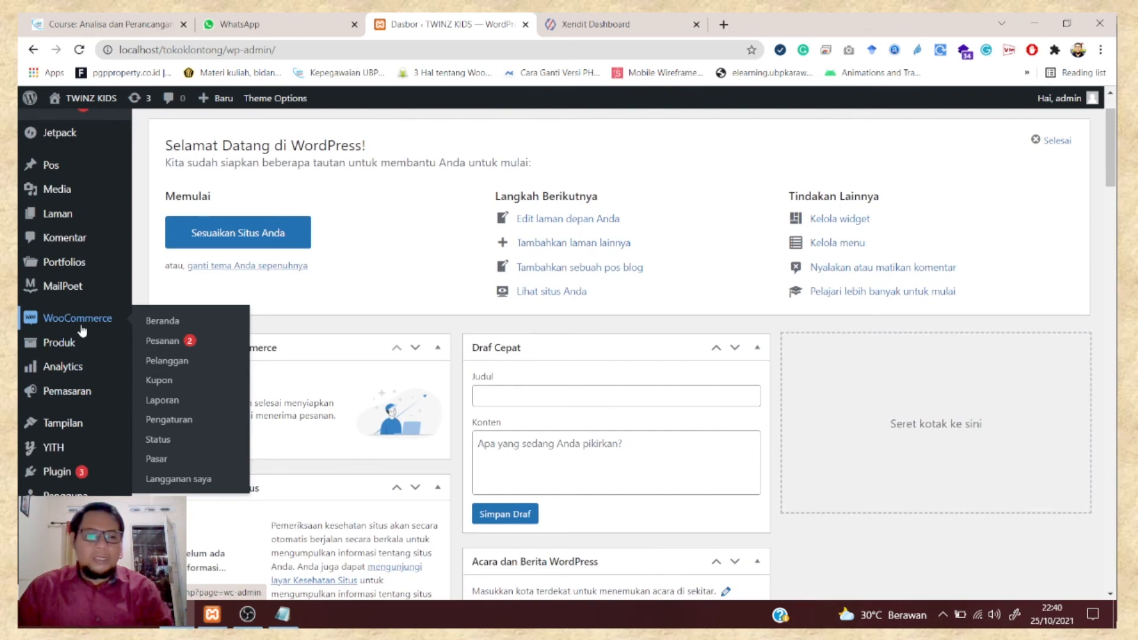
click(163, 344)
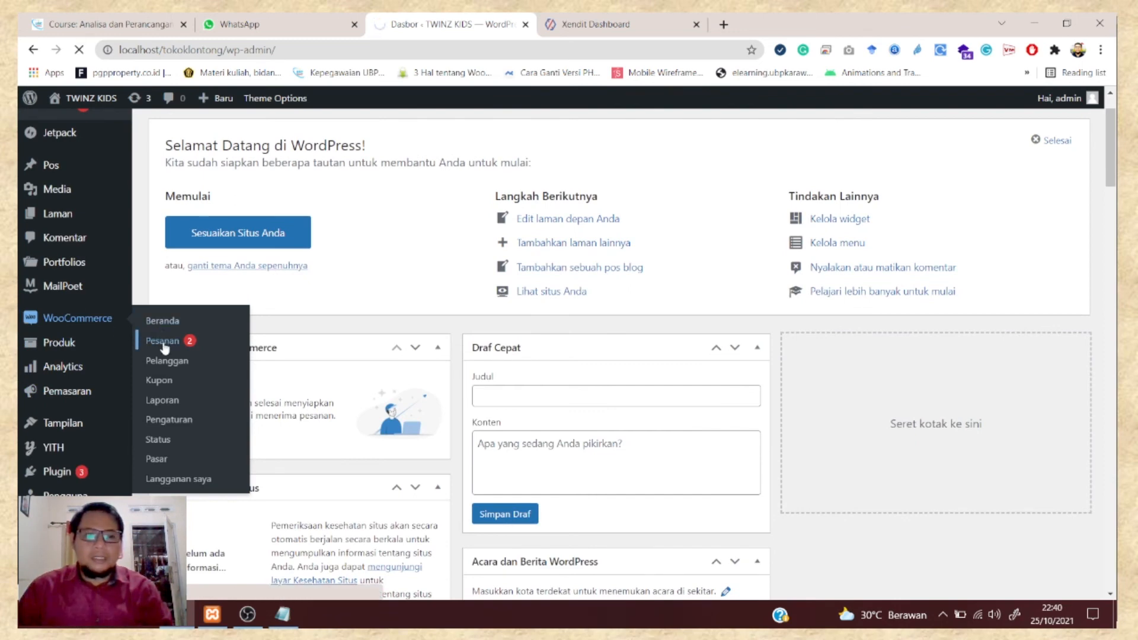